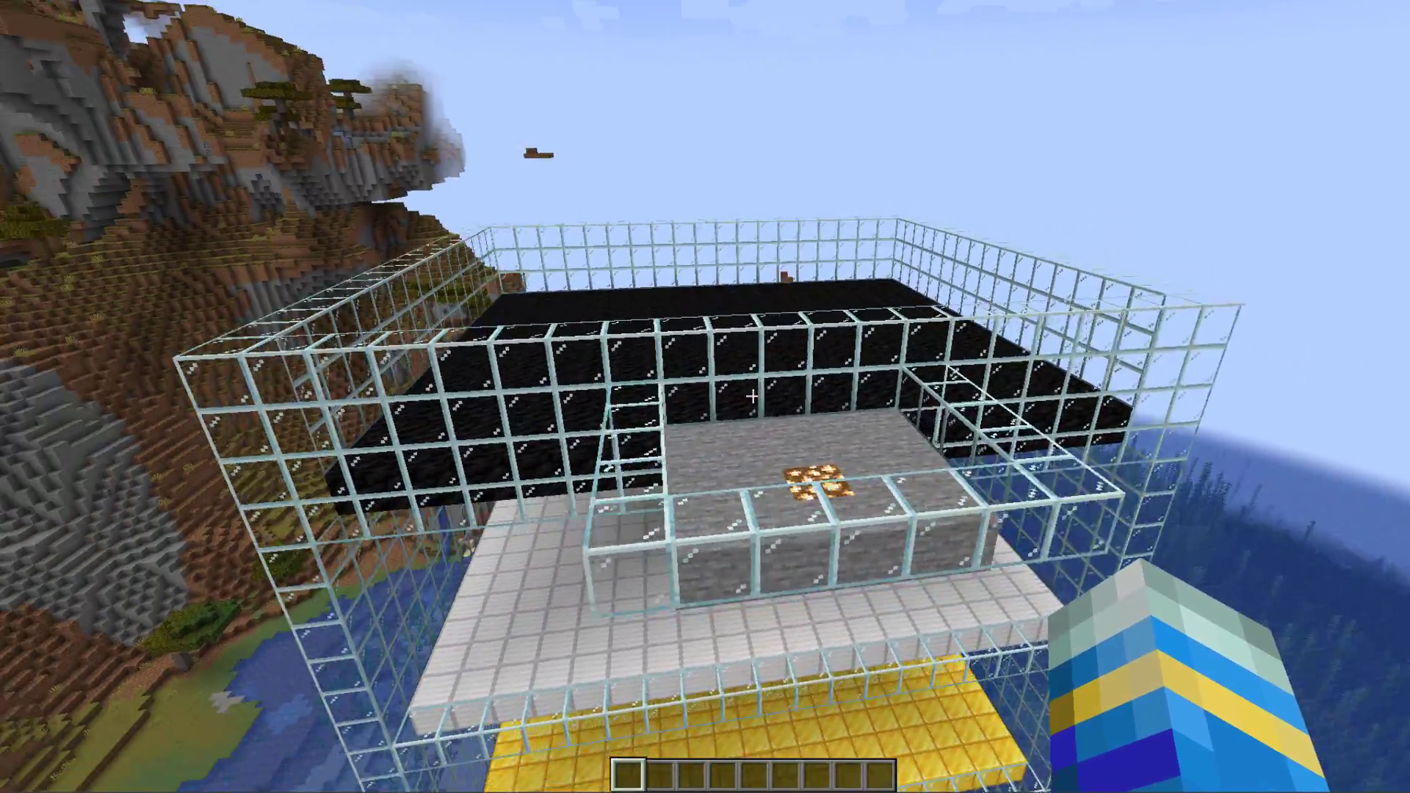
Fly around the glass arena and below its black floor to inspect it.
key(d)
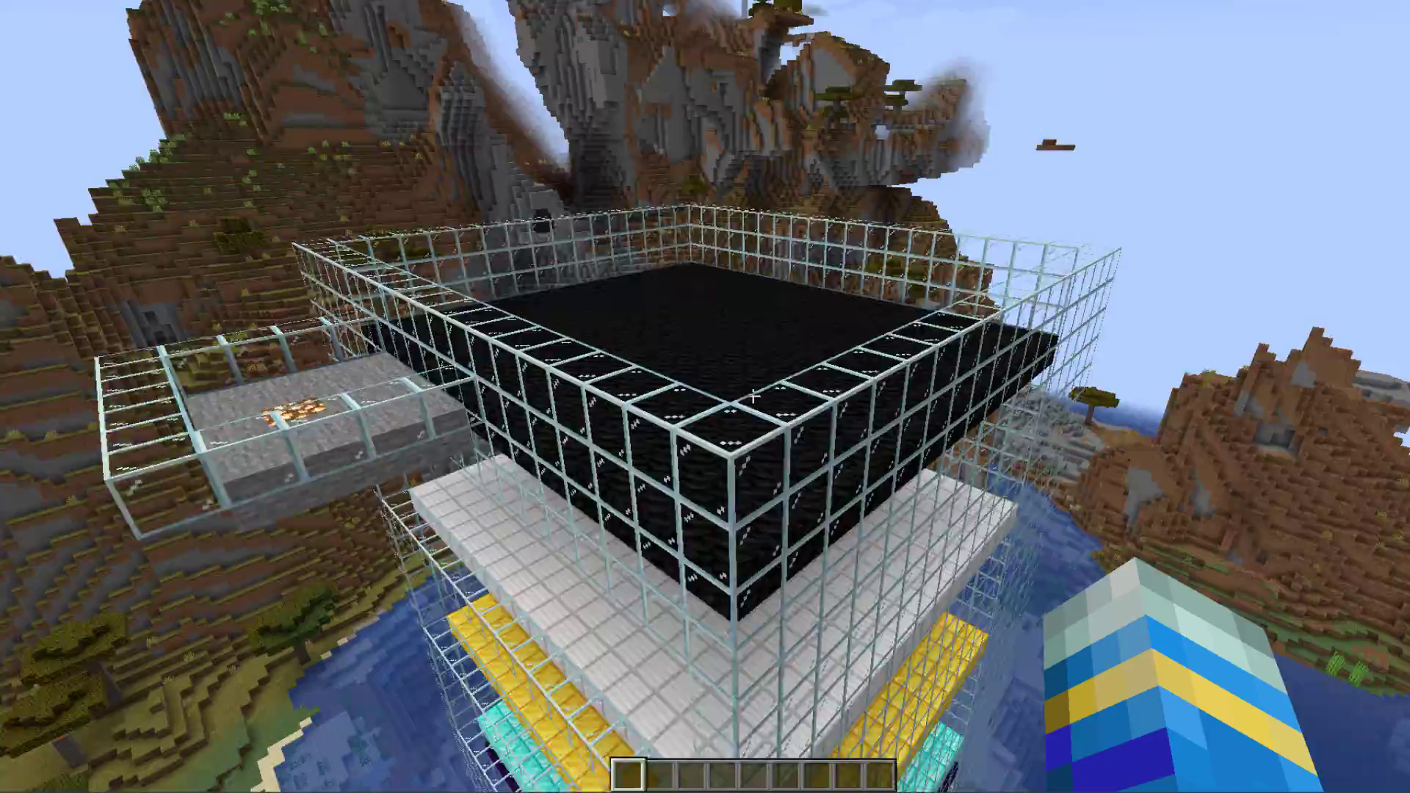
key(d)
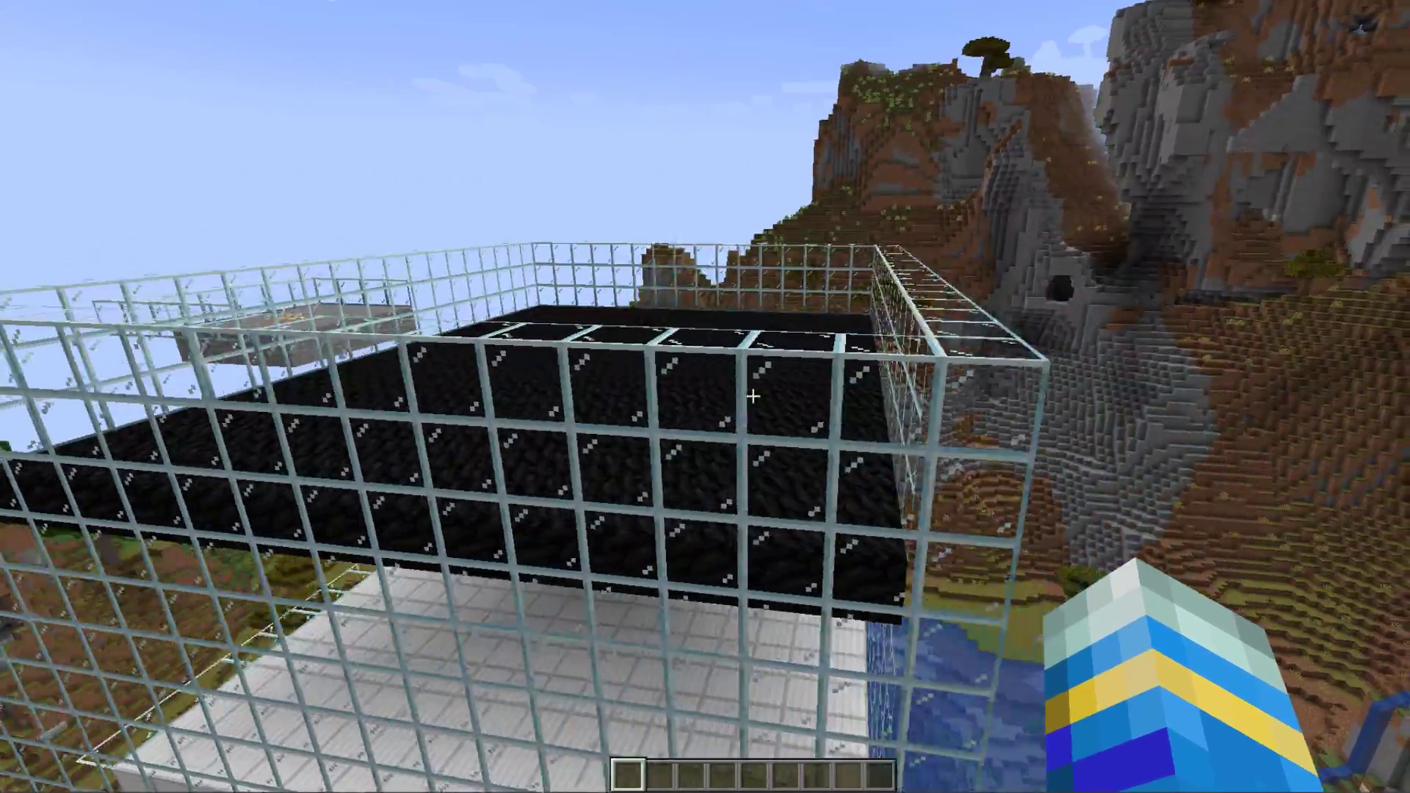
key(d)
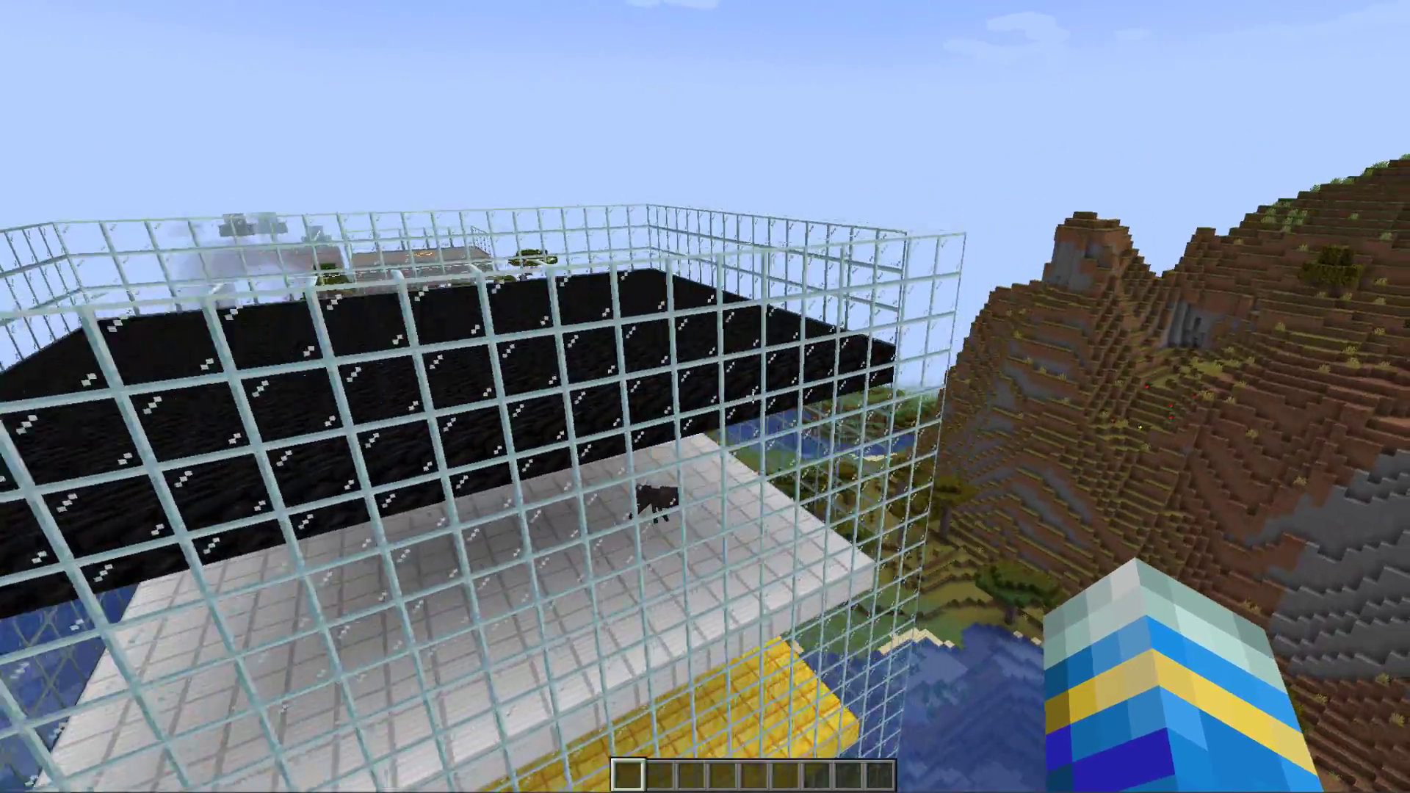
key(d)
key(shift)
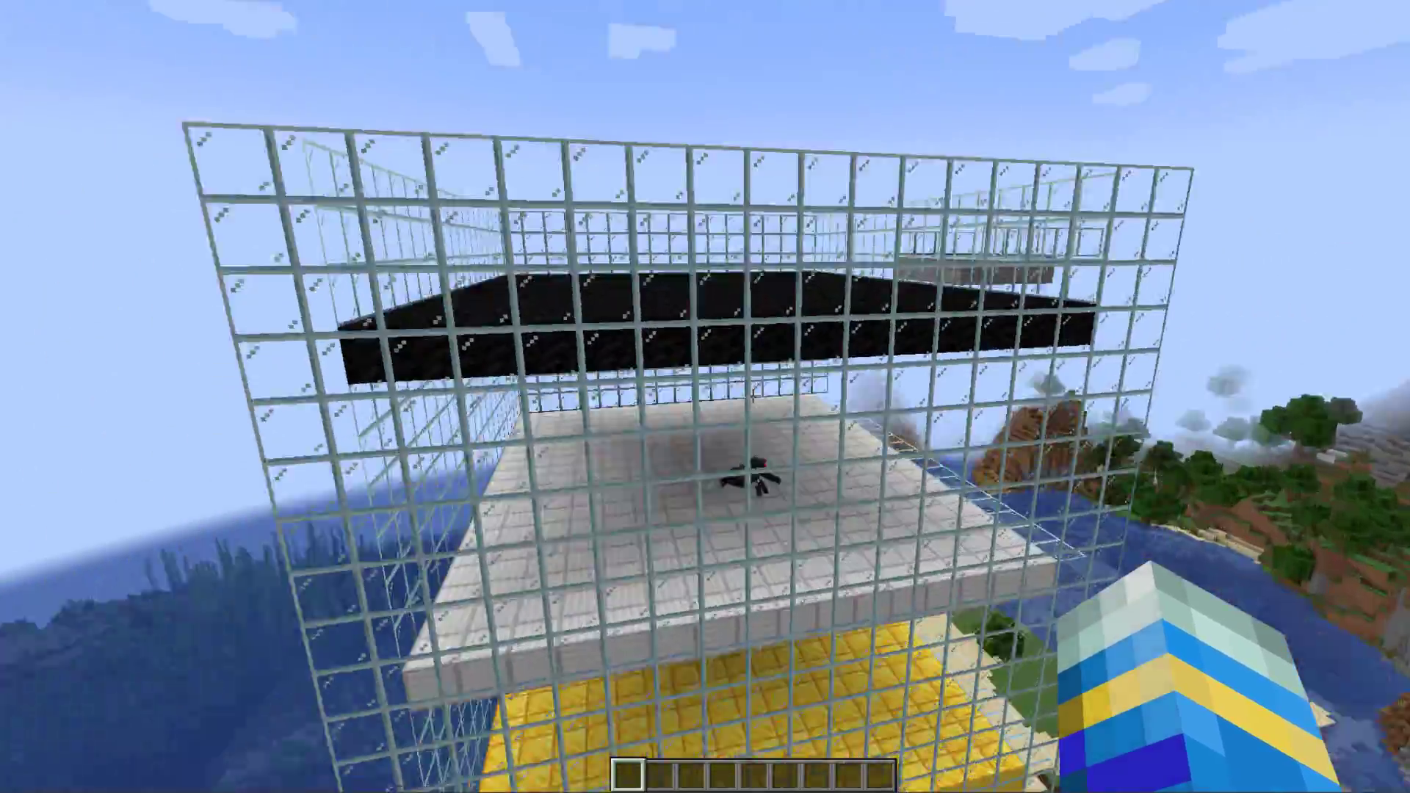
key(d)
key(space)
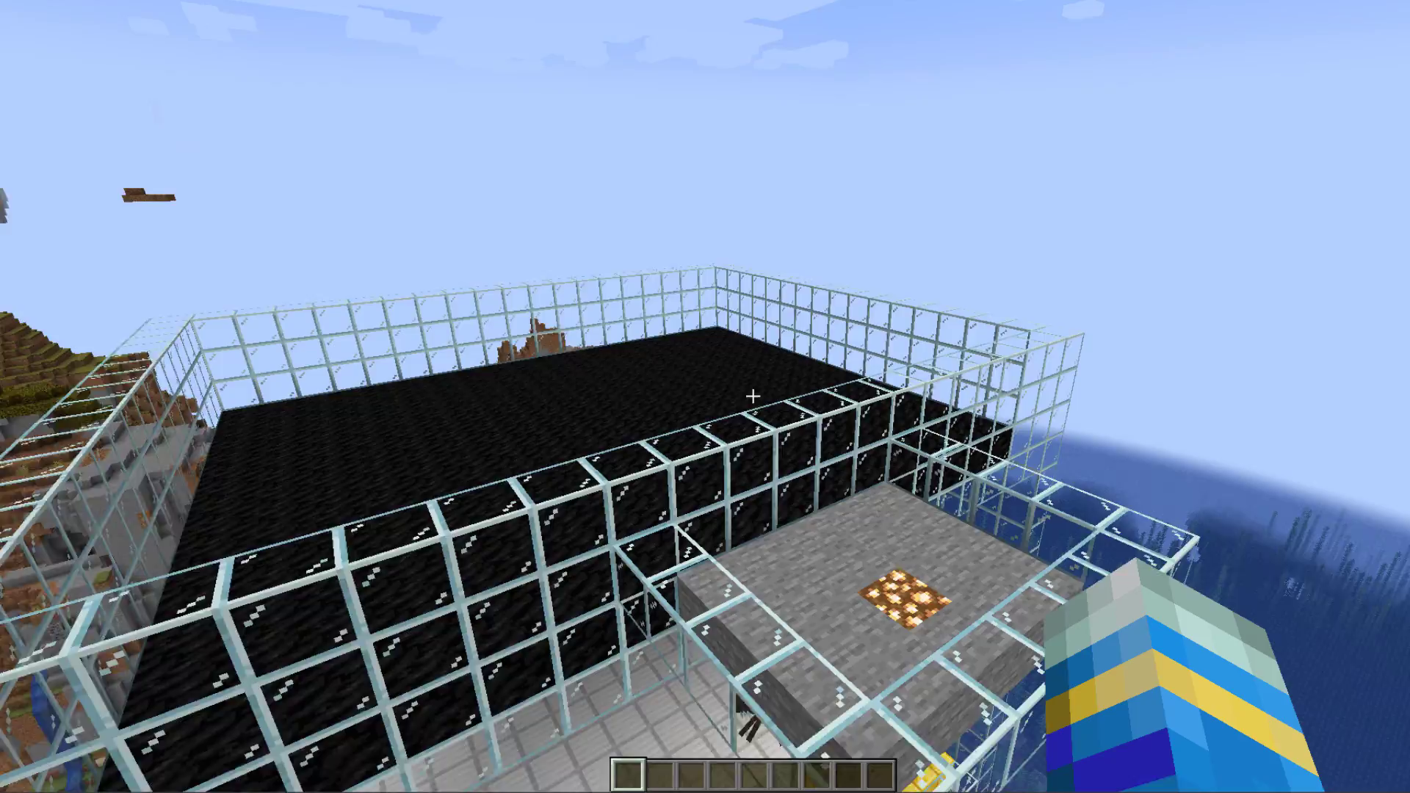
List the TNT Run commands with /tr cmds and review the chat history.
text(t/tr cmds)
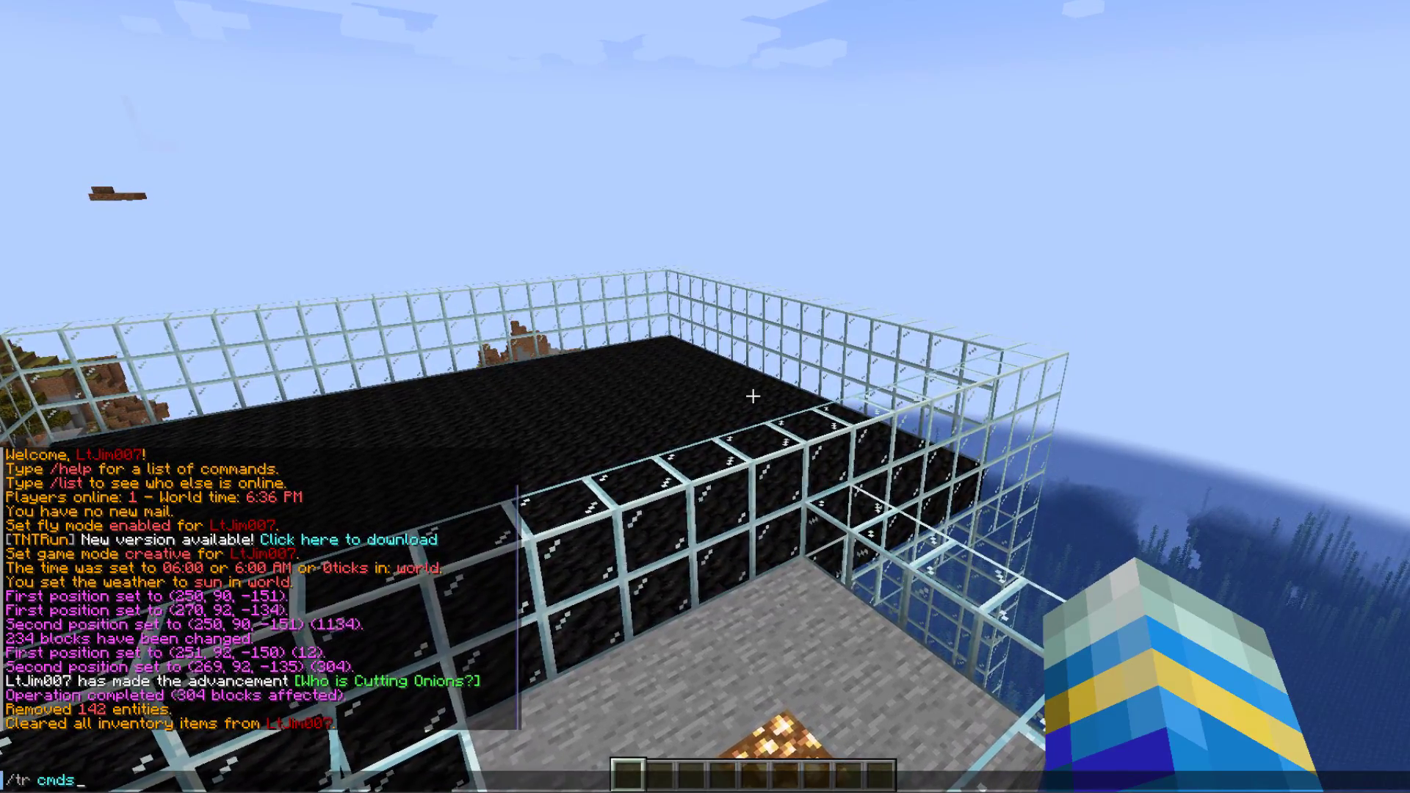
key(Return)
key(t)
scroll(386, 649, up, 5)
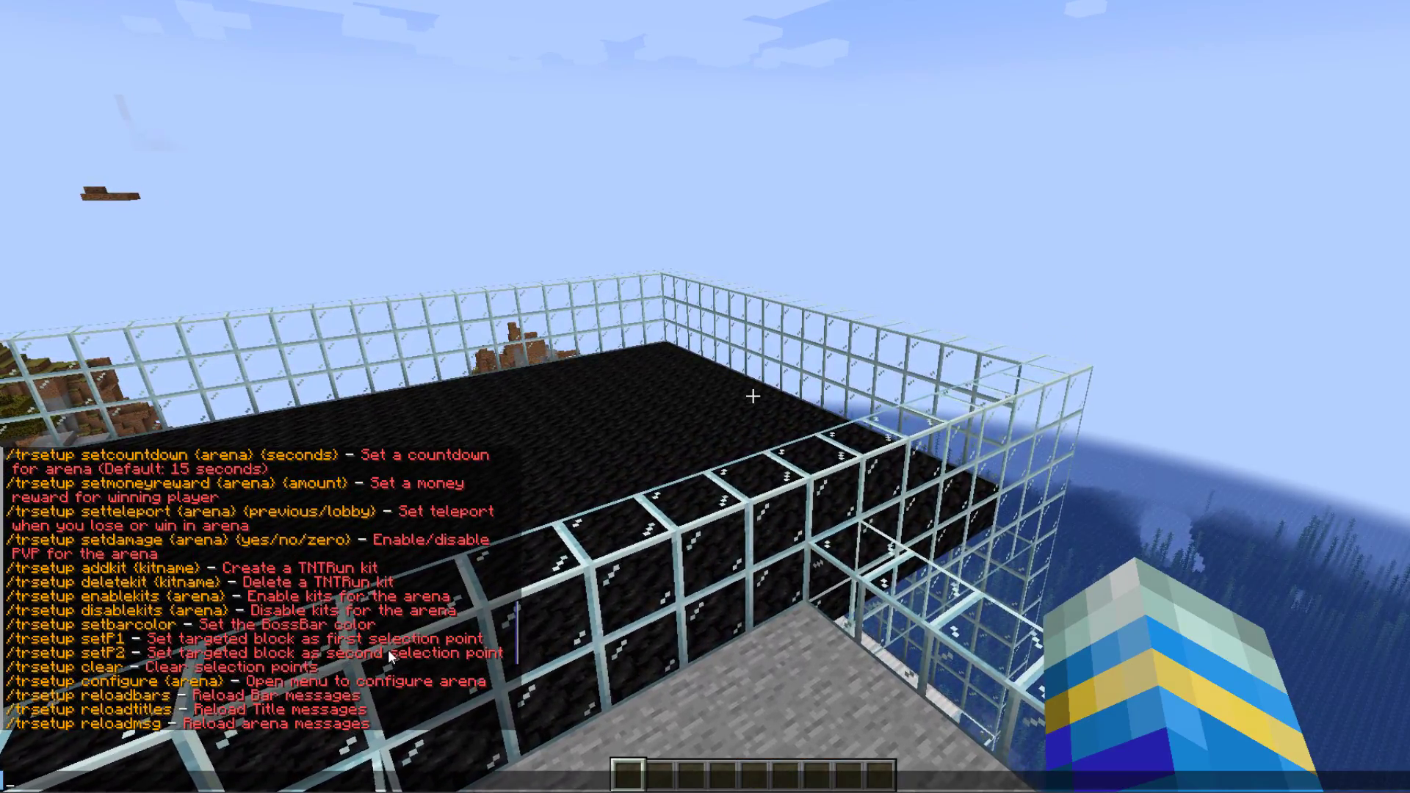
key(Escape)
Stand on the stone lobby floor and set the global lobby there with /trsetup setlobby.
key(shift)
key(w)
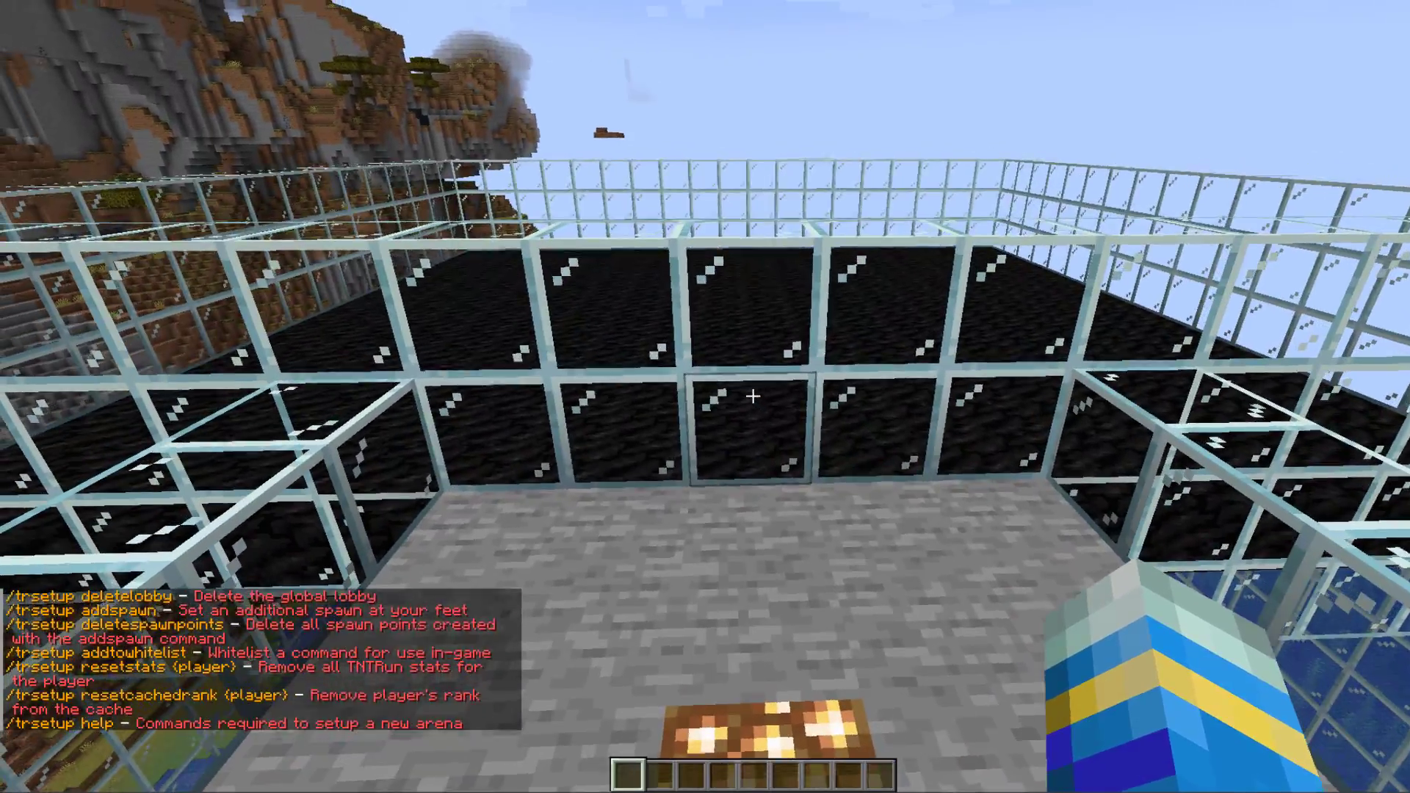
key(w)
key(shift)
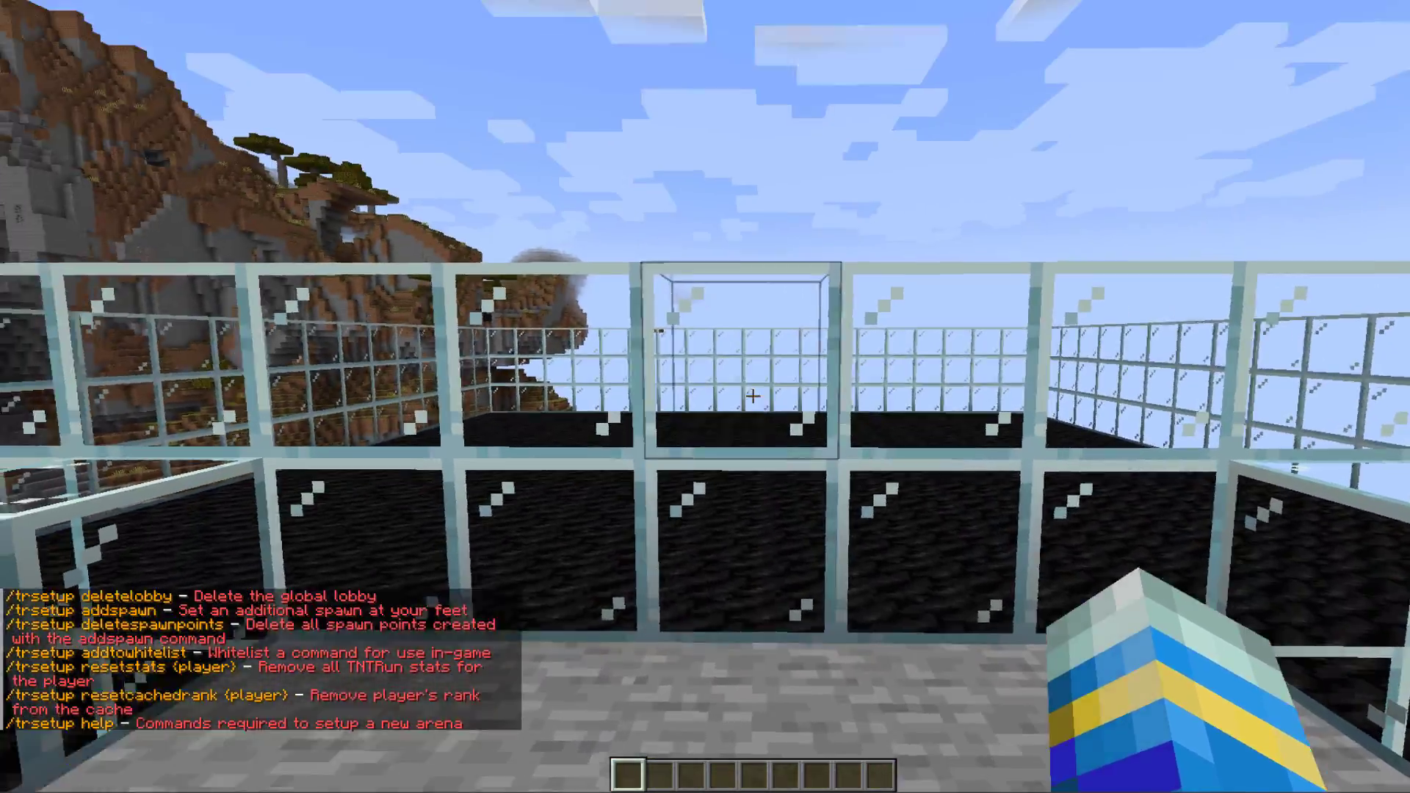
key(s)
key(w)
key(slash)
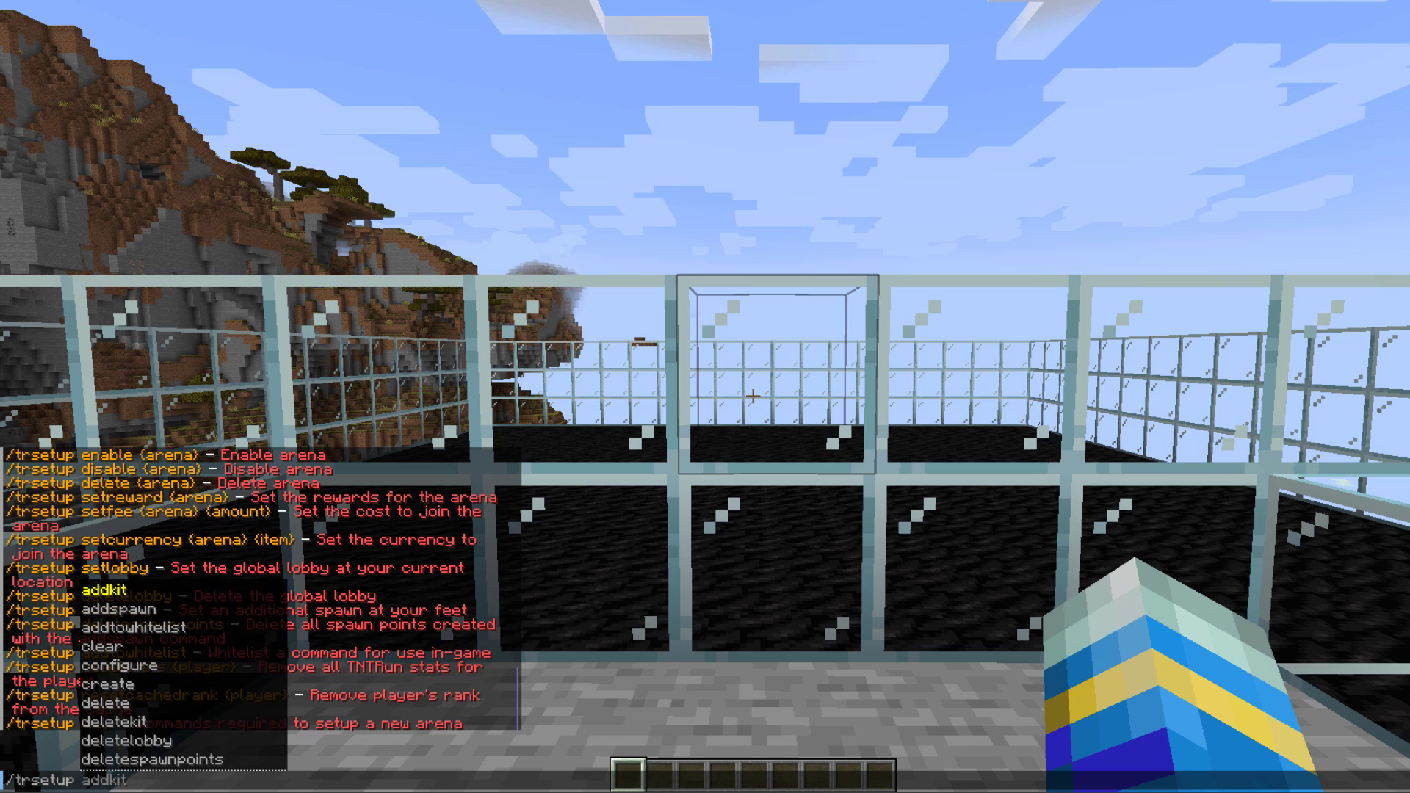
key(Return)
Create a new arena named test with /trsetup create test.
key(t)
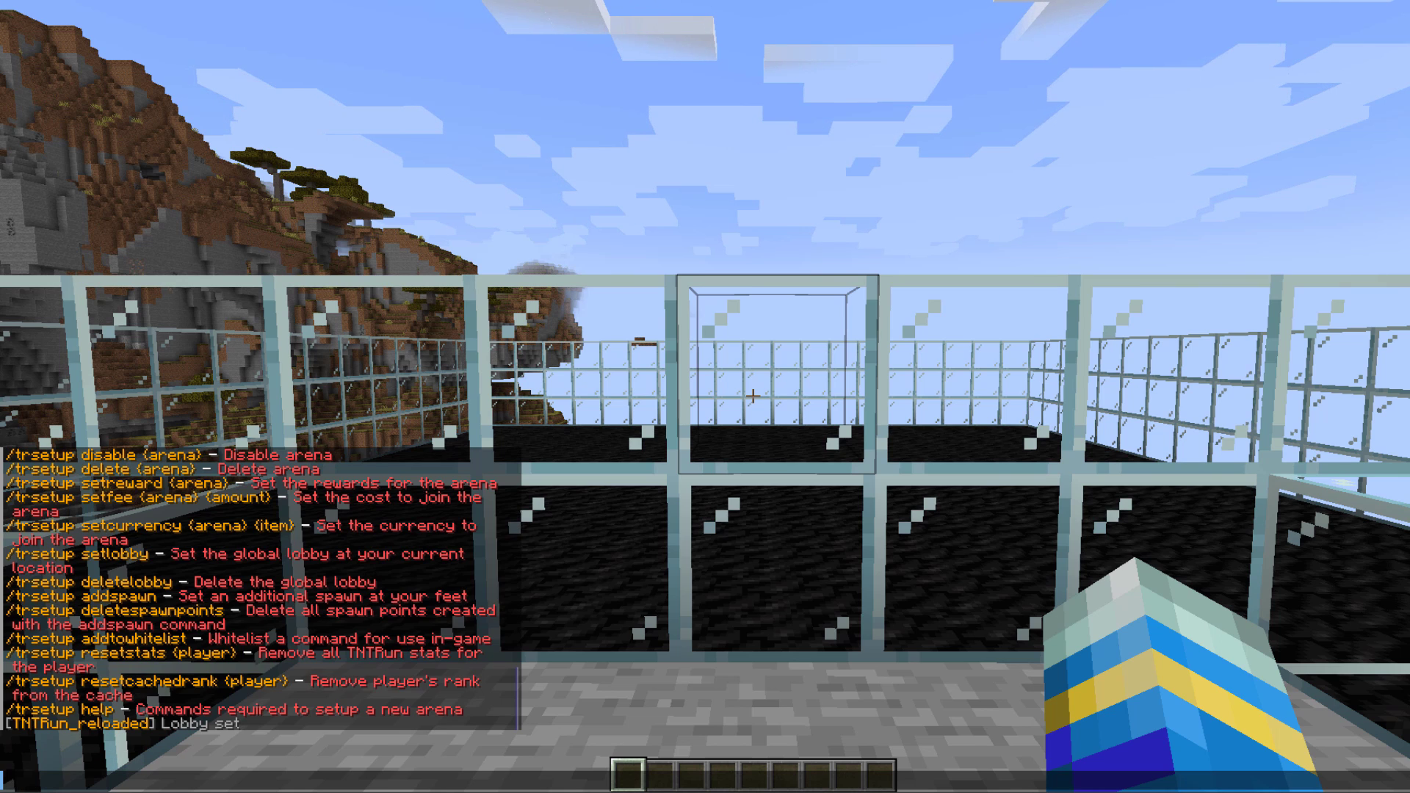
key(Escape)
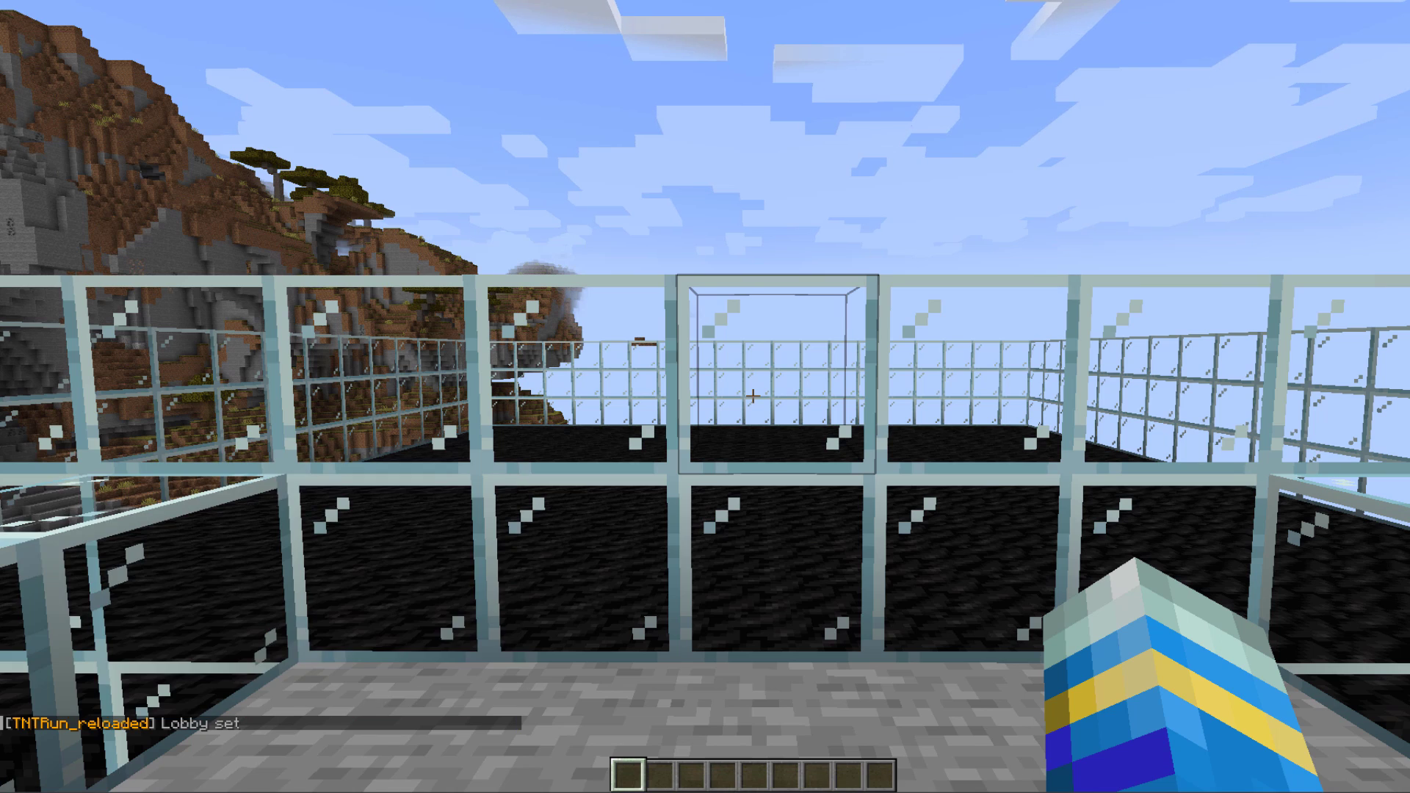
key(slash)
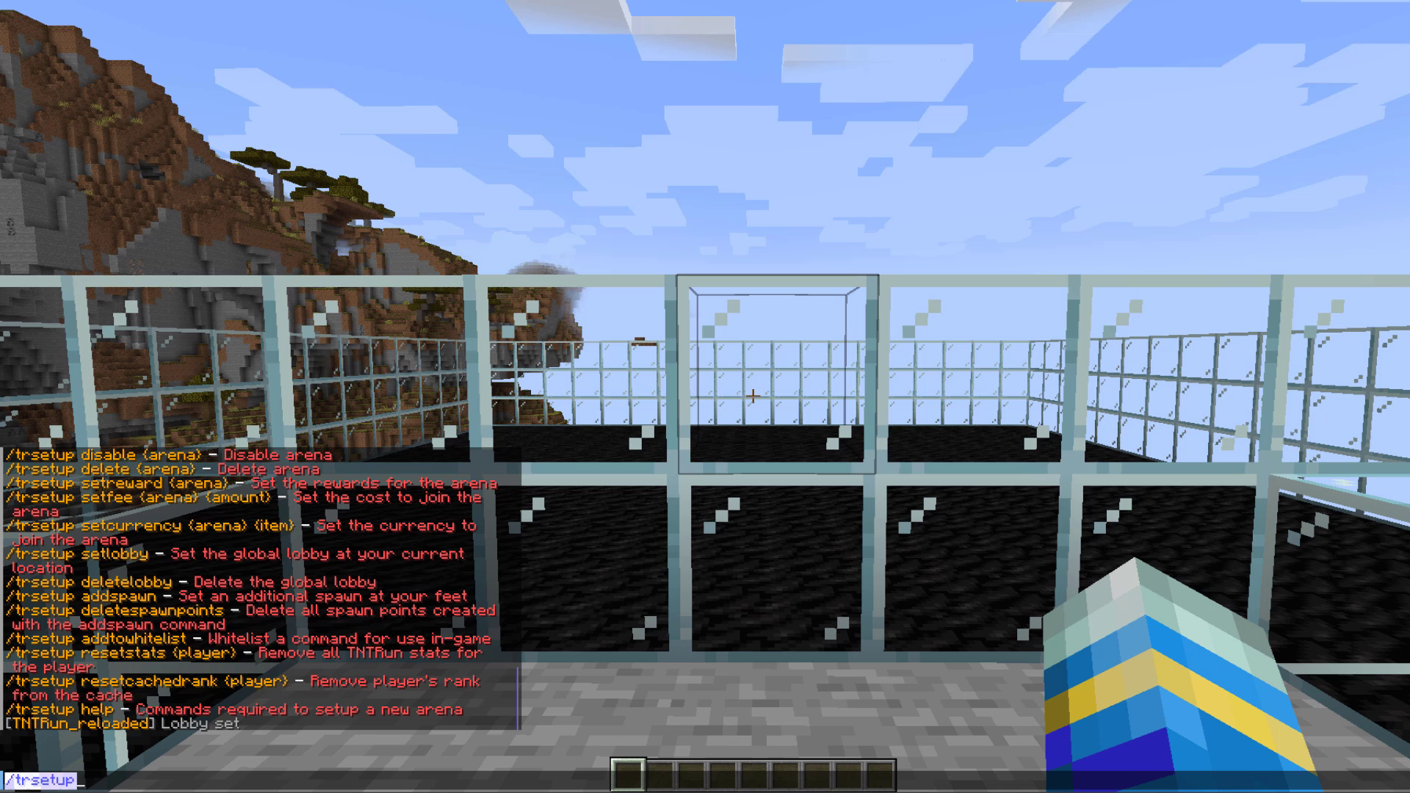
text(trsetup create test)
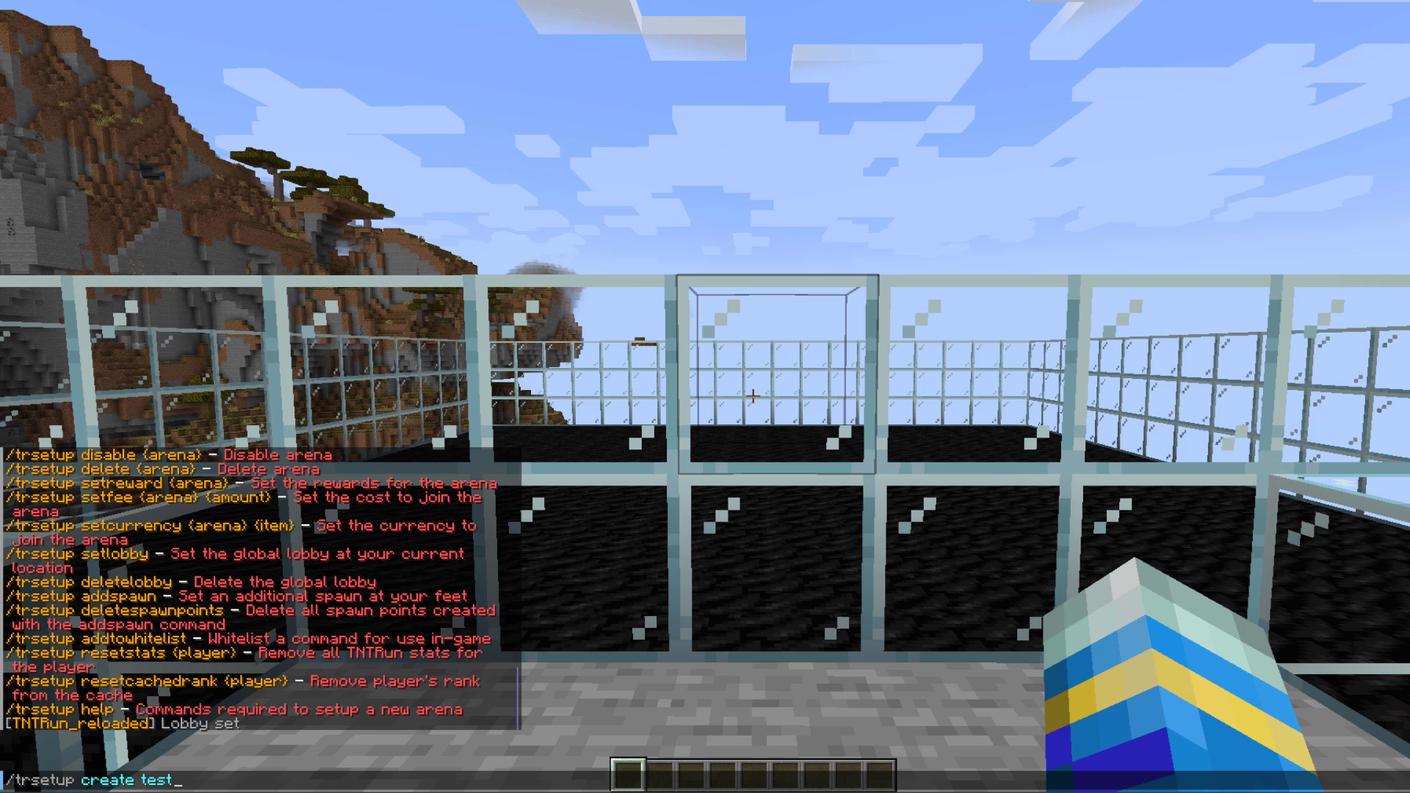
key(Return)
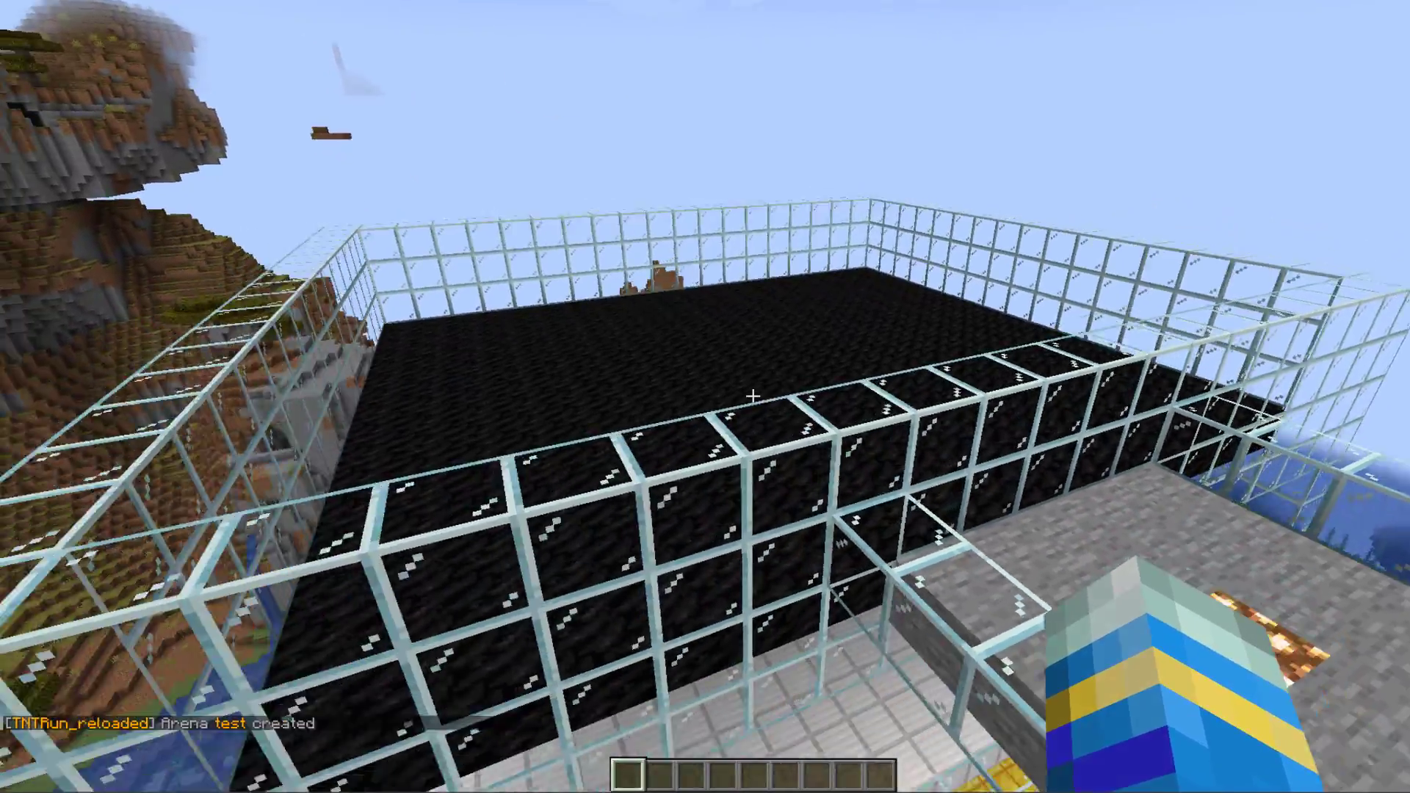
Take the //wand selection tool and mark the arena's first corner, heading for the opposite one.
key(w)
key(a)
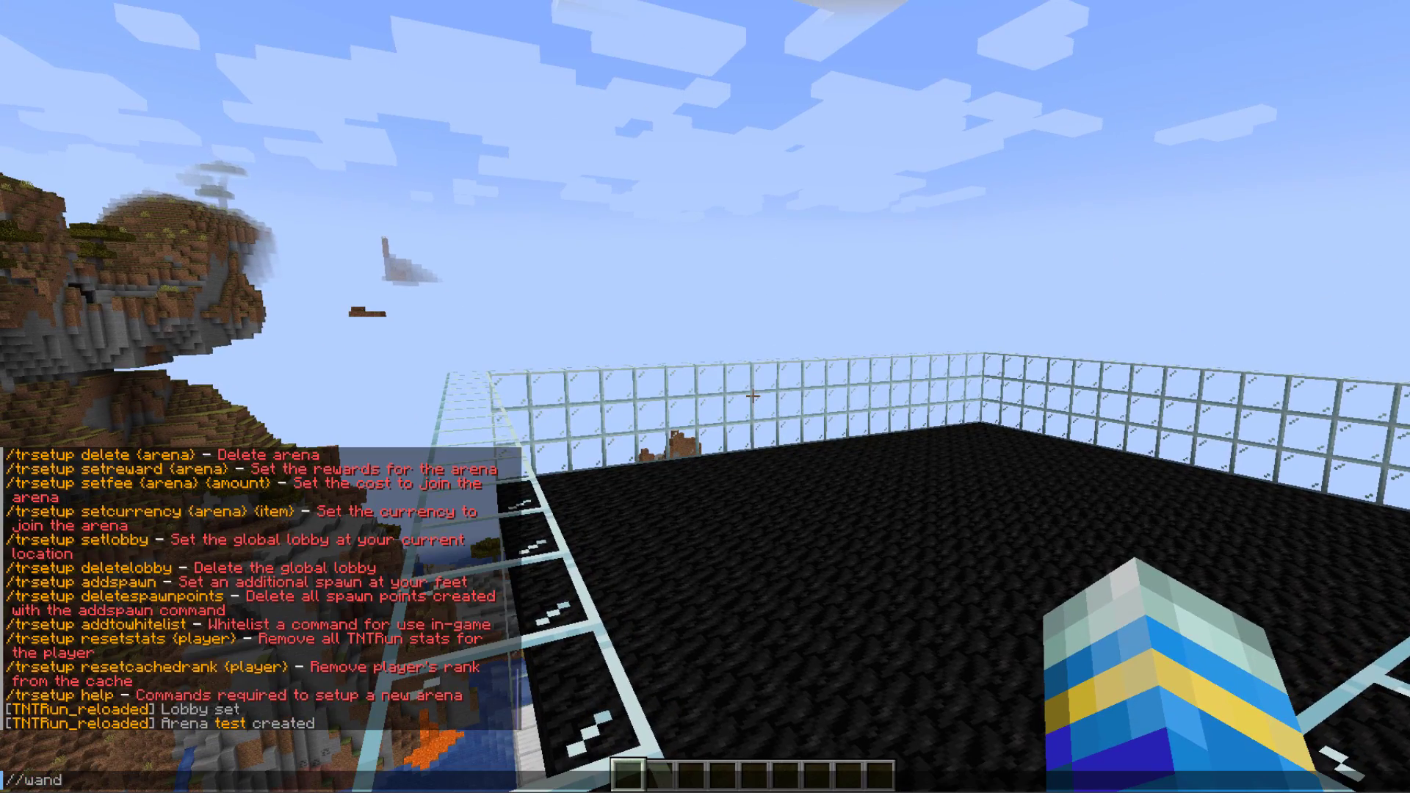
key(Return)
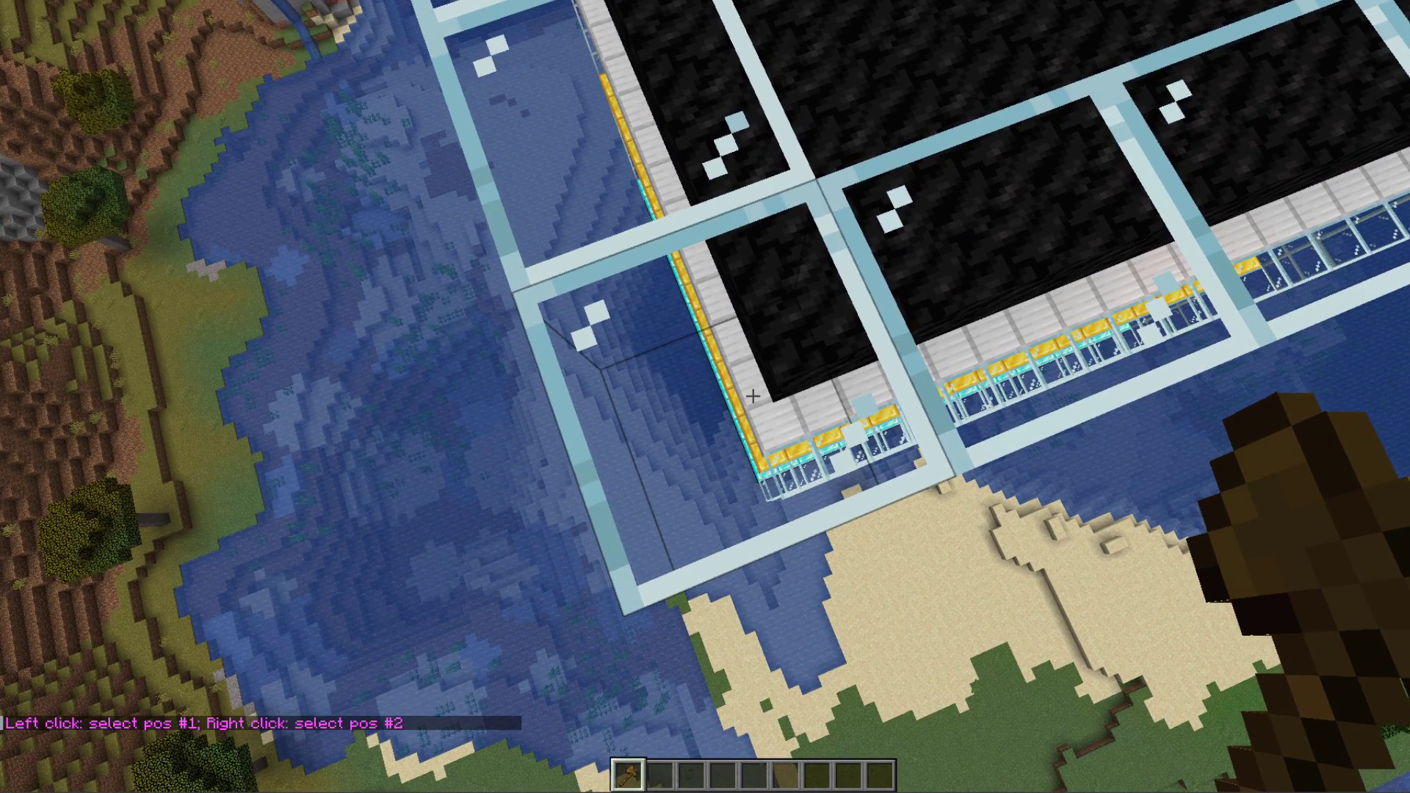
click(753, 396)
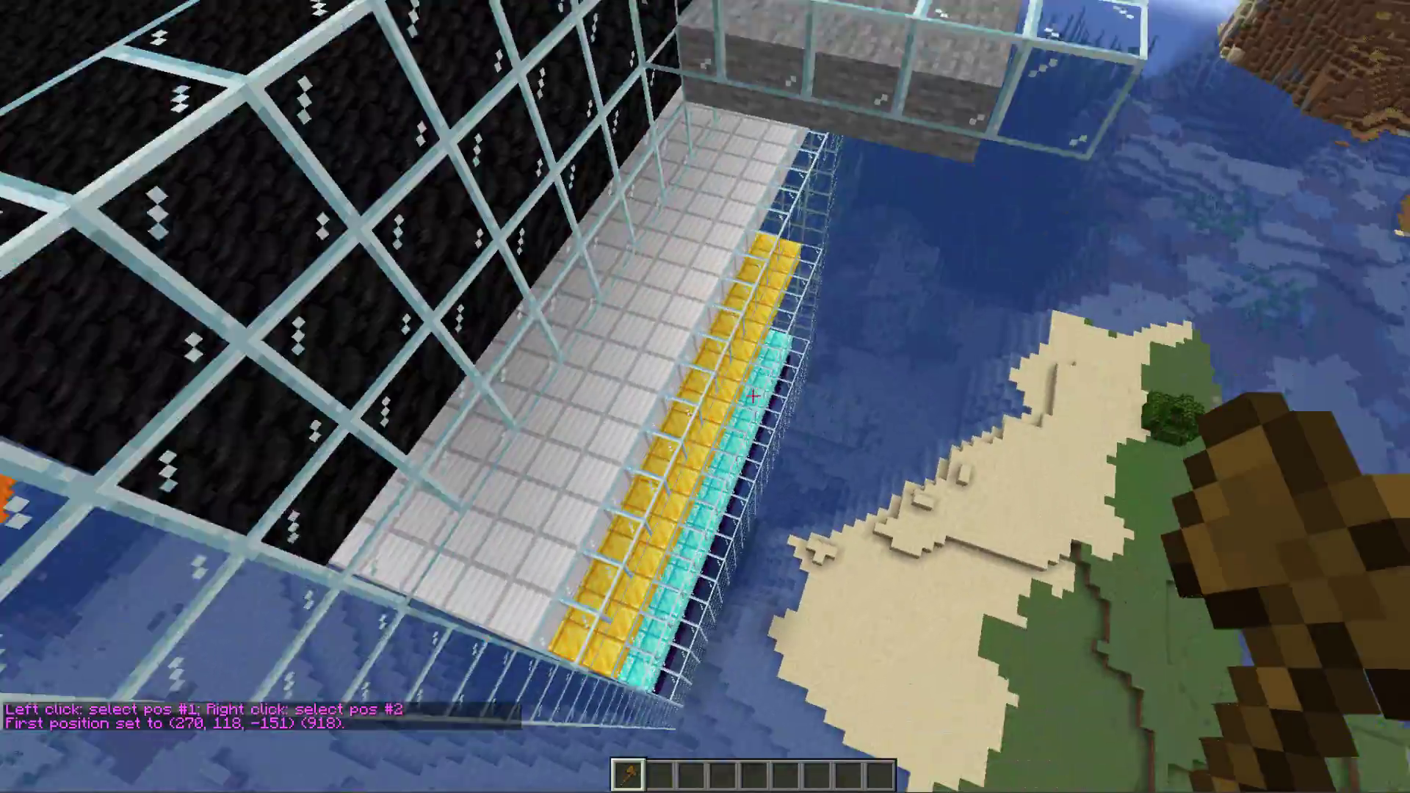
key(w)
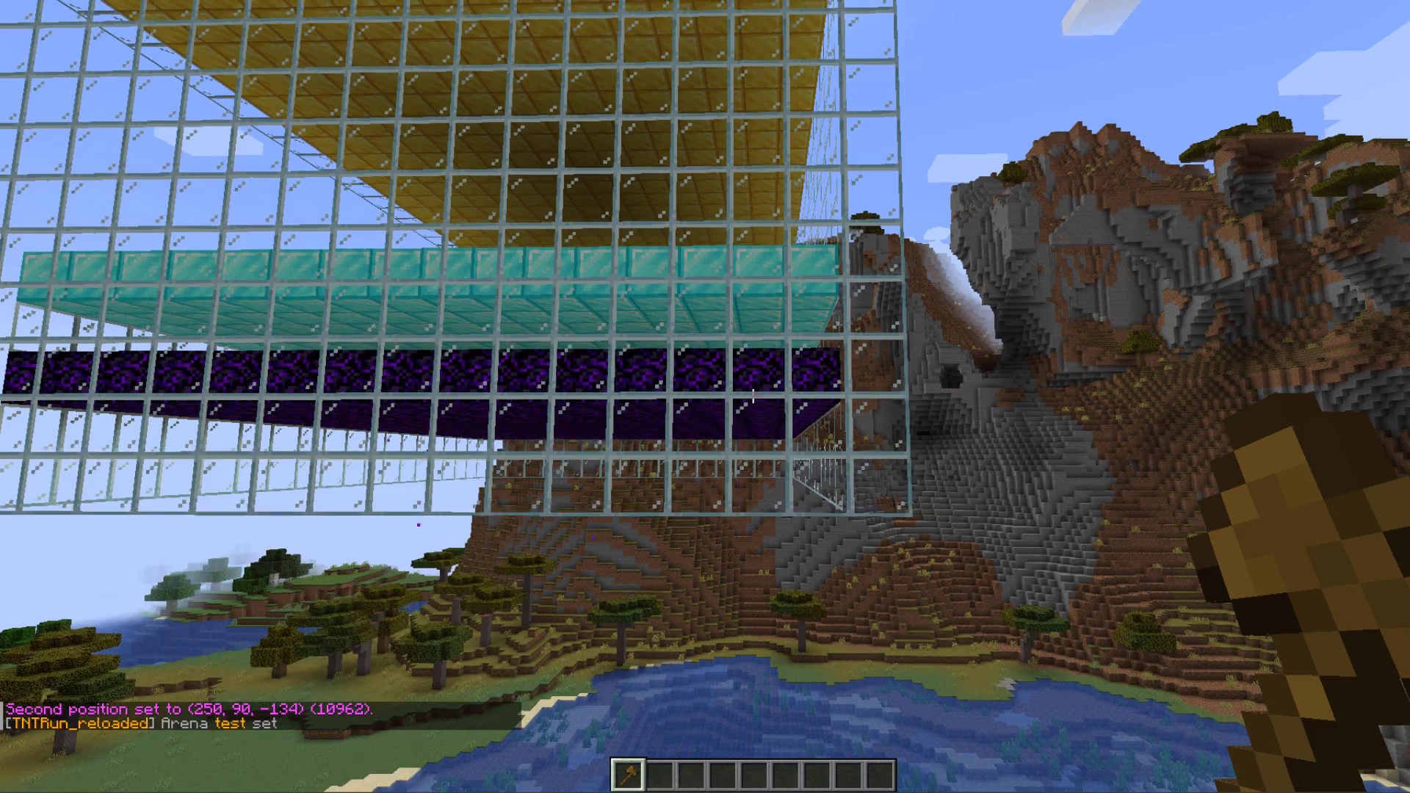
Rise above the arena floor and set lose-level point 1 with /trsetup setp1.
key(space)
key(a)
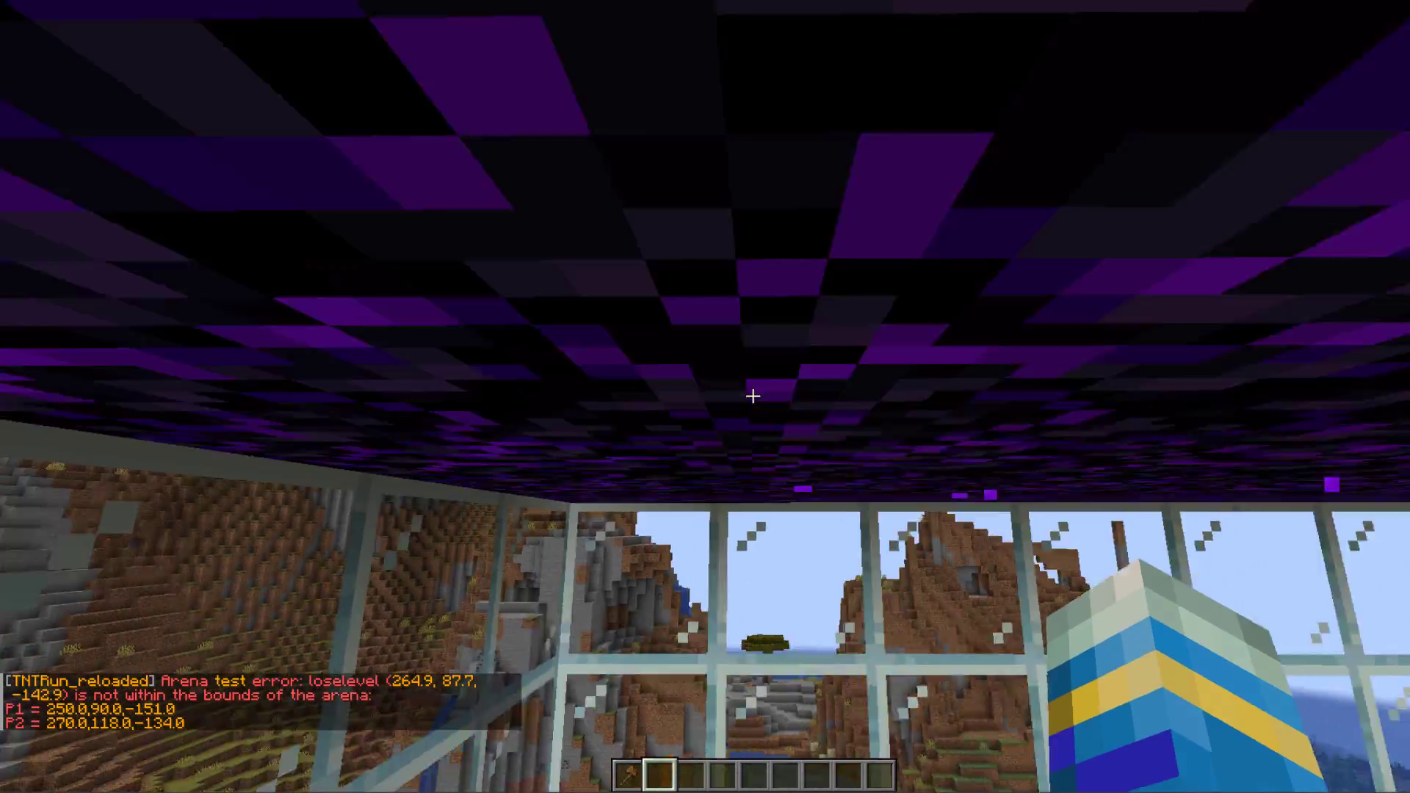
key(space)
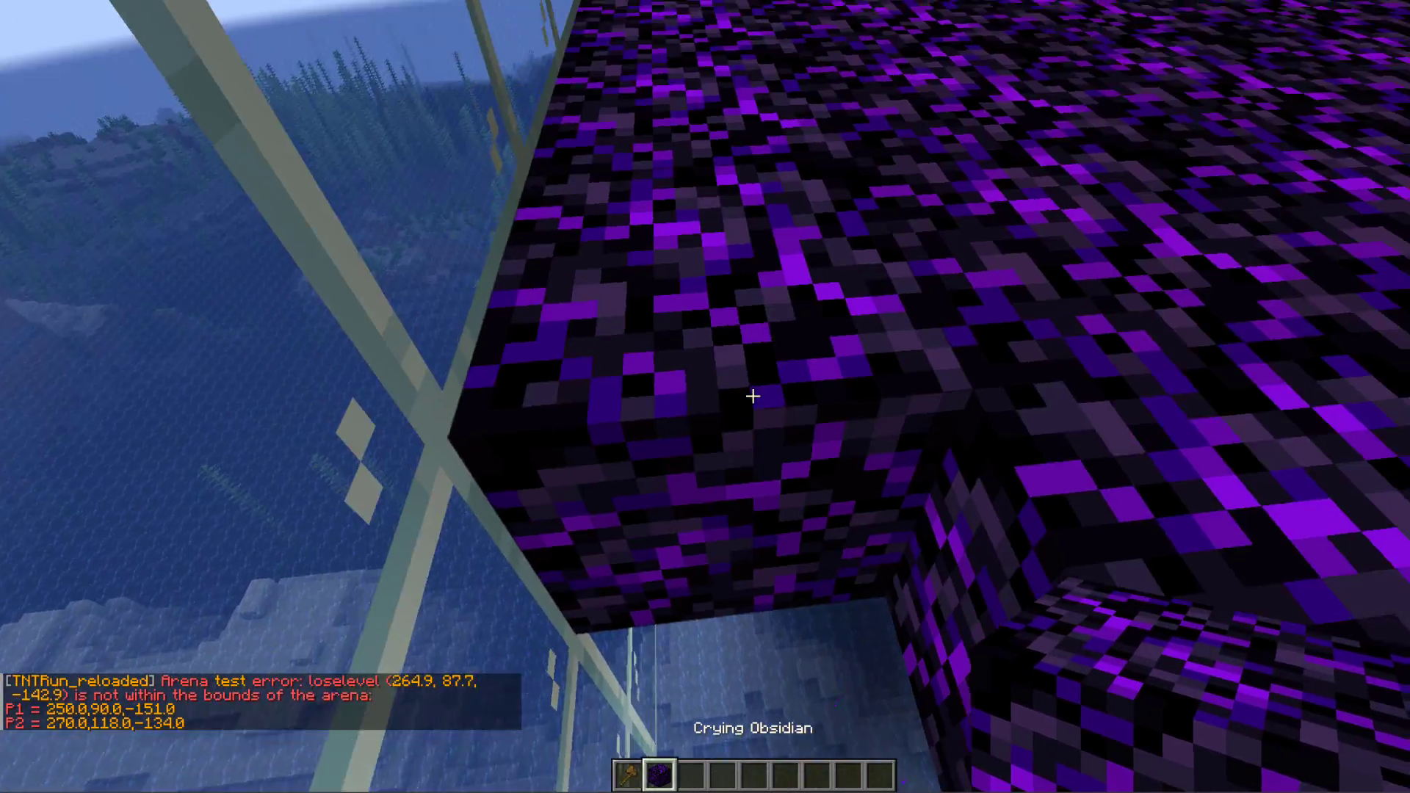
key(space)
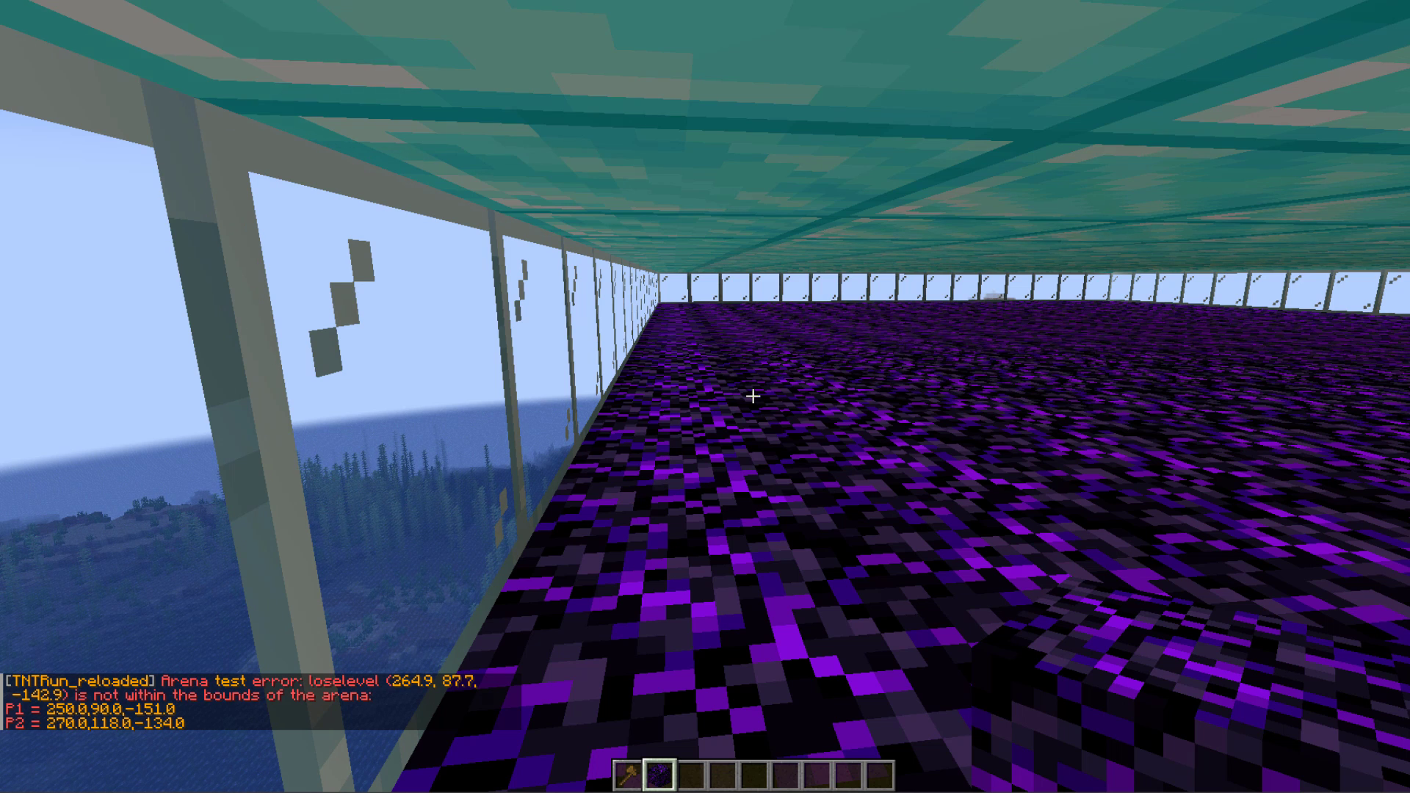
key(t)
key(Escape)
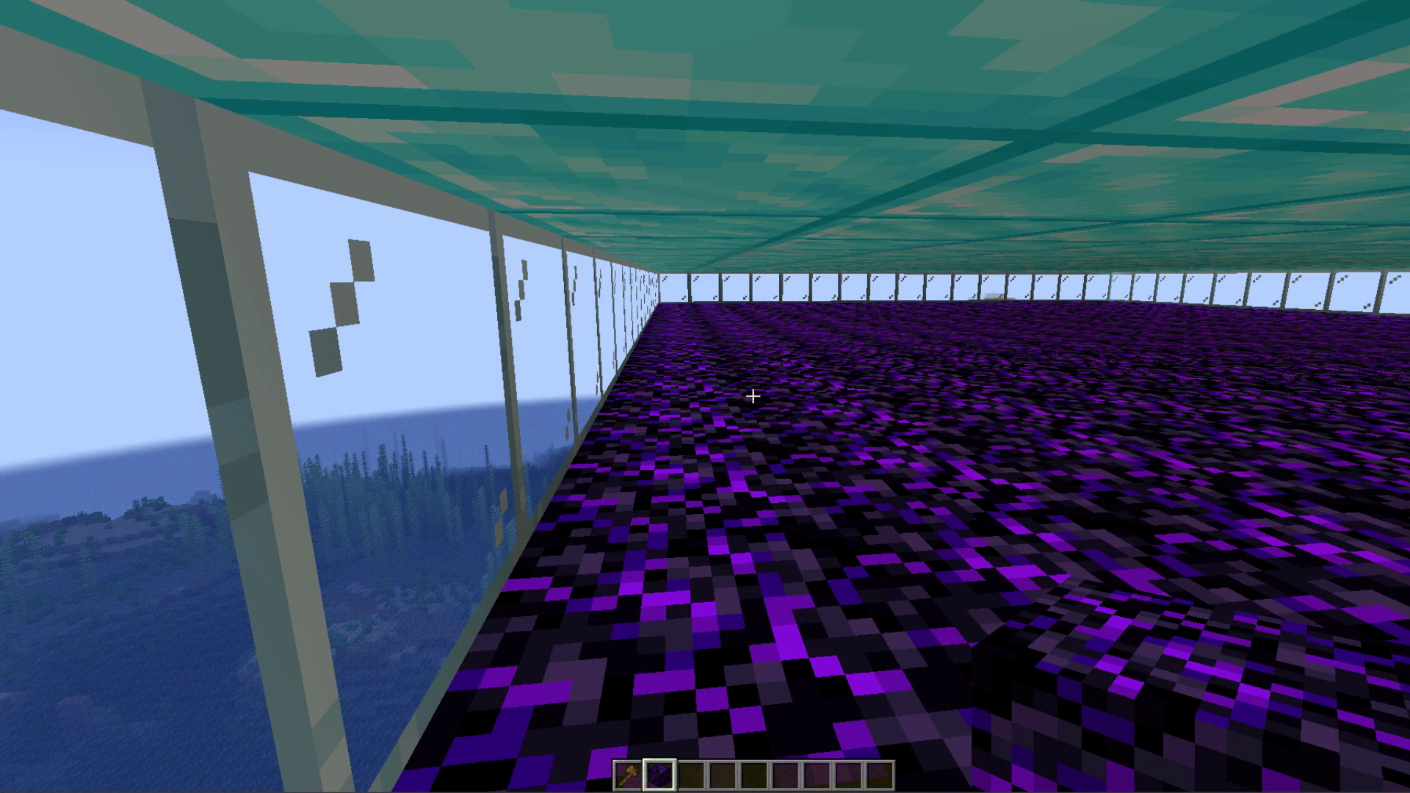
key(slash)
text(trsetup setp1)
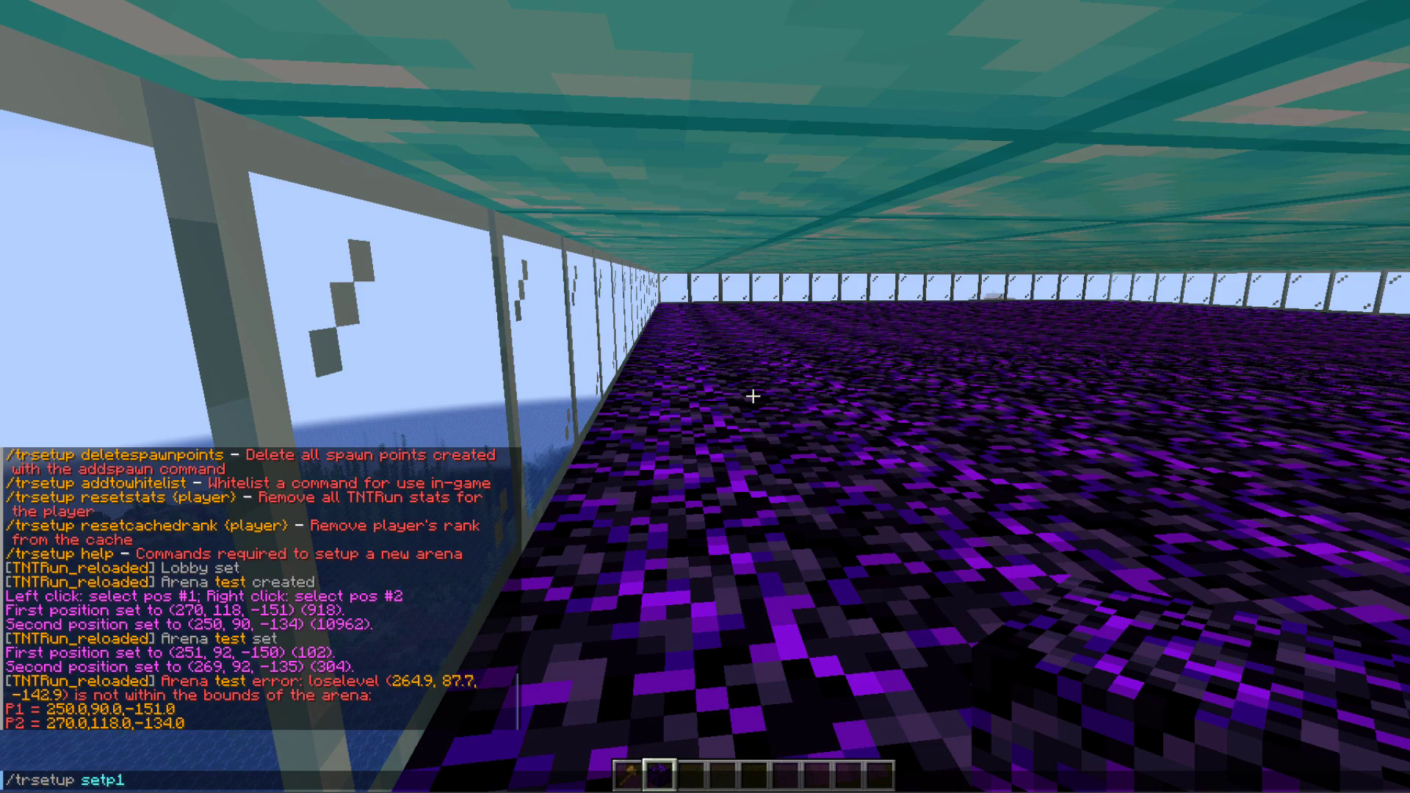
key(Return)
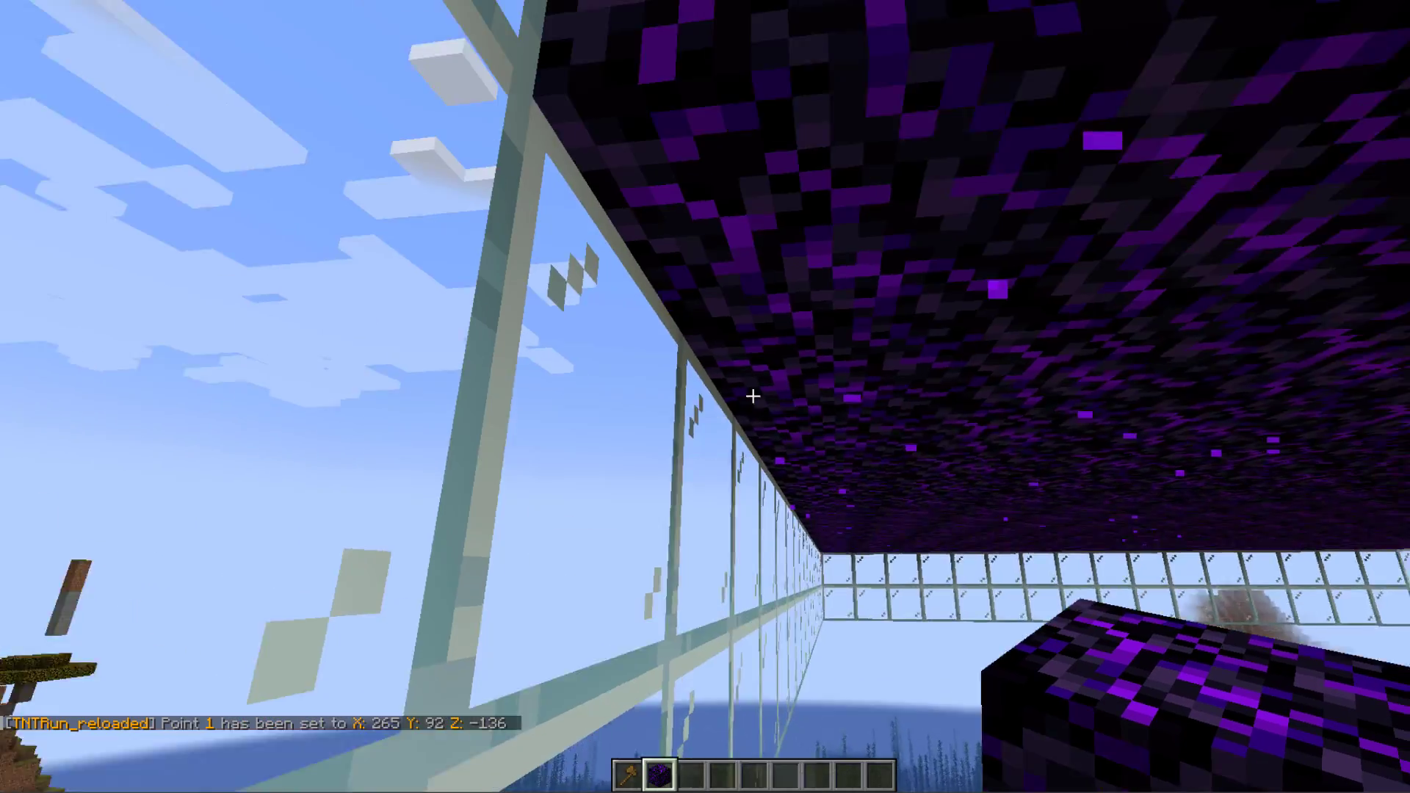
Break through to the opposite glass corner and set lose-level point 2 with /trsetup setp2.
key(w)
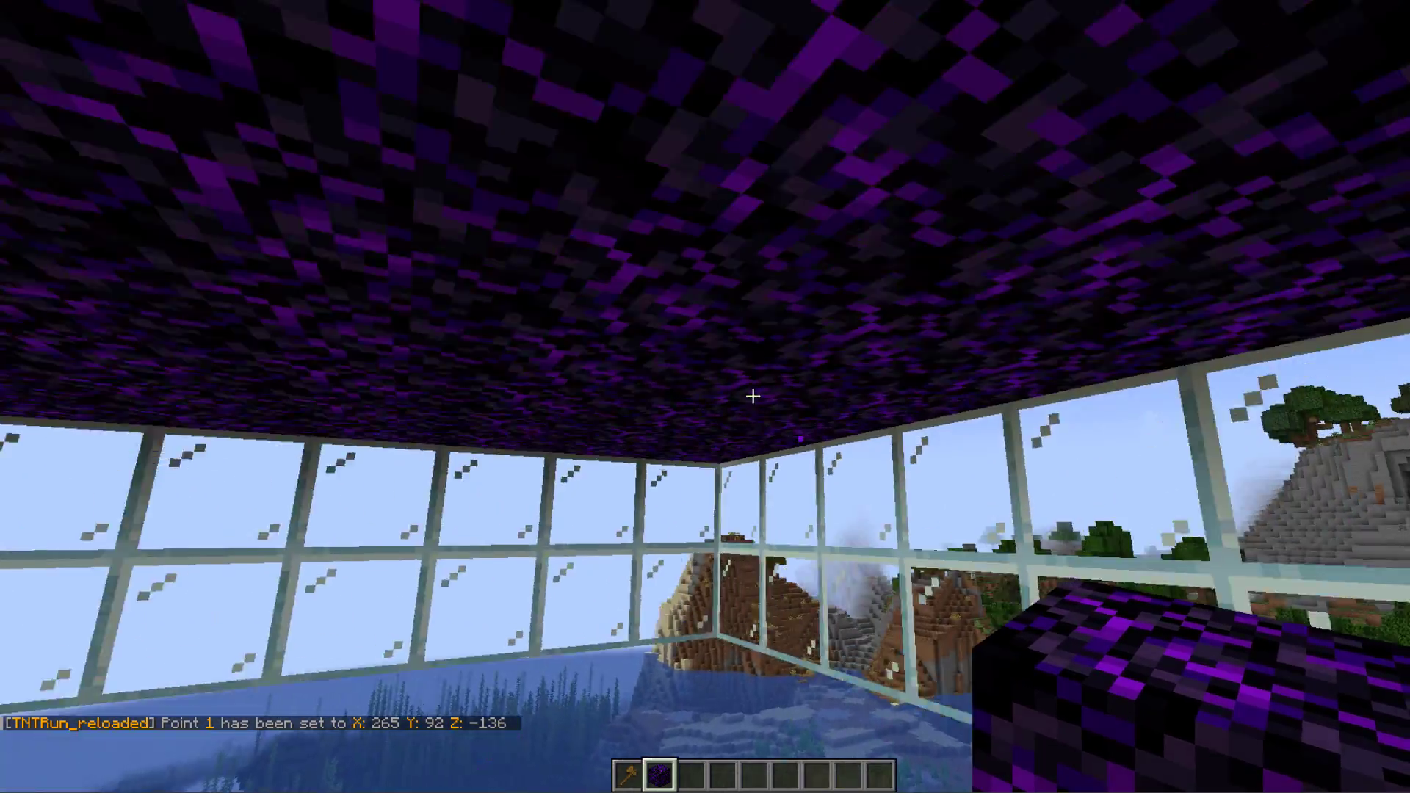
click(753, 396)
key(space)
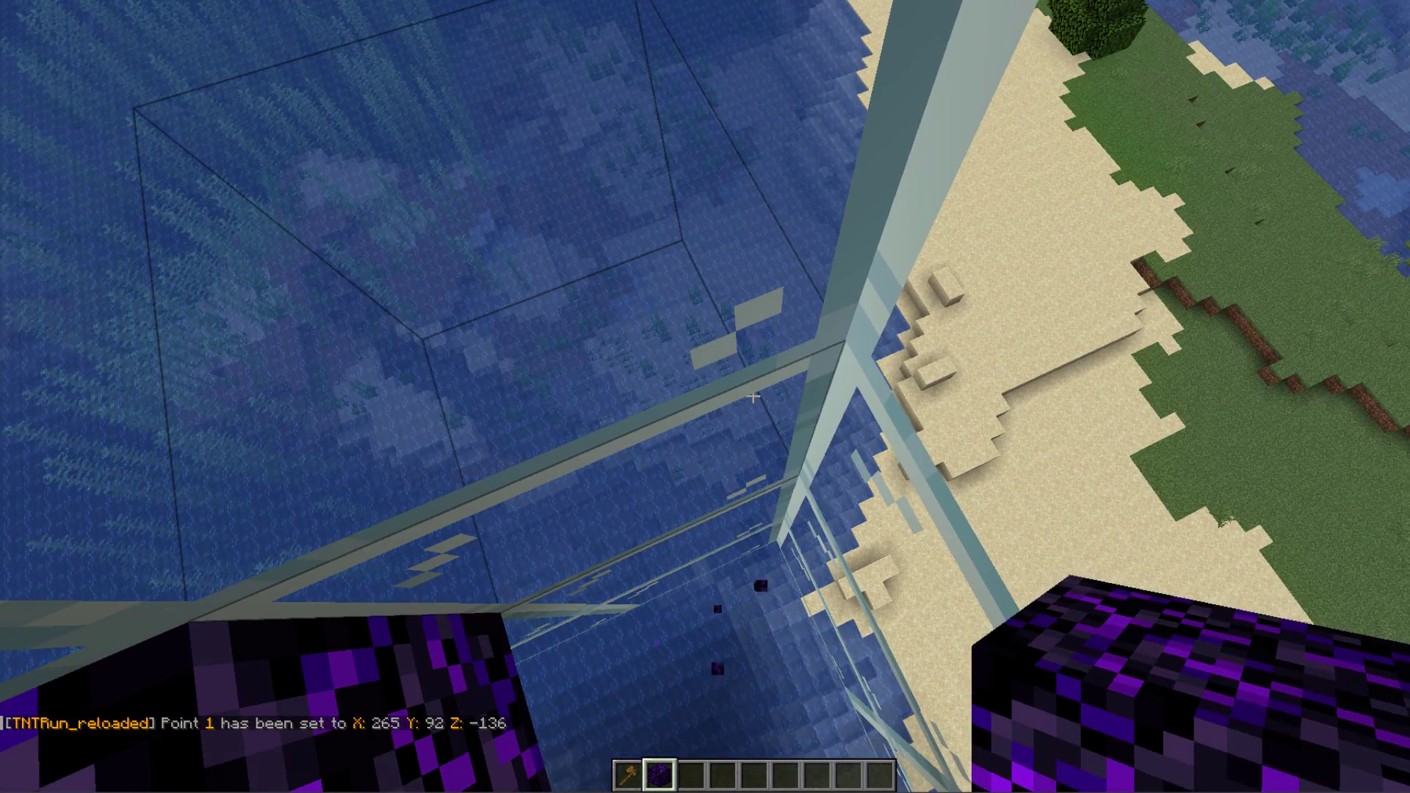
key(t)
key(BackSpace)
text(2)
key(Return)
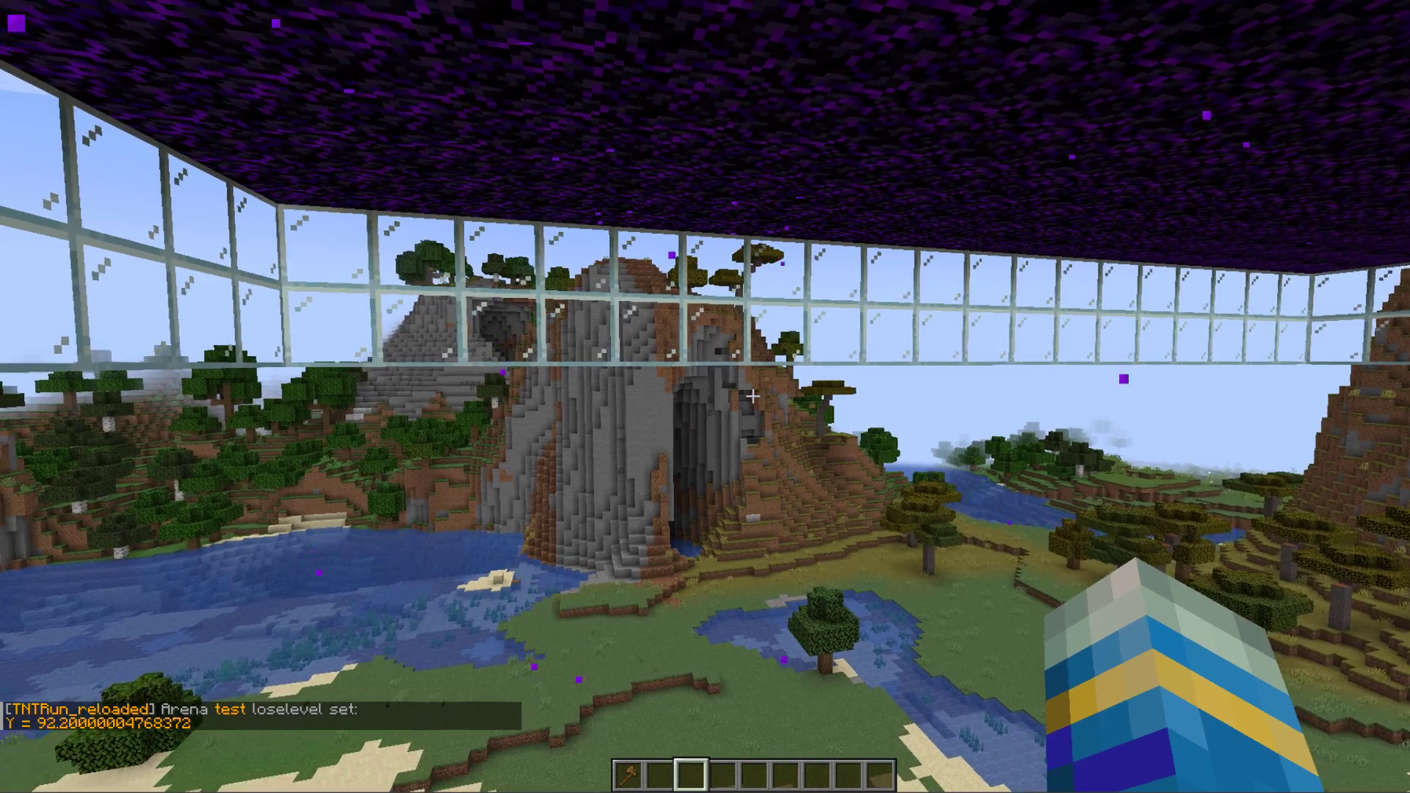
Land on the arena's black floor and set the first spawn point for arena test.
key(a)
key(space)
key(space)
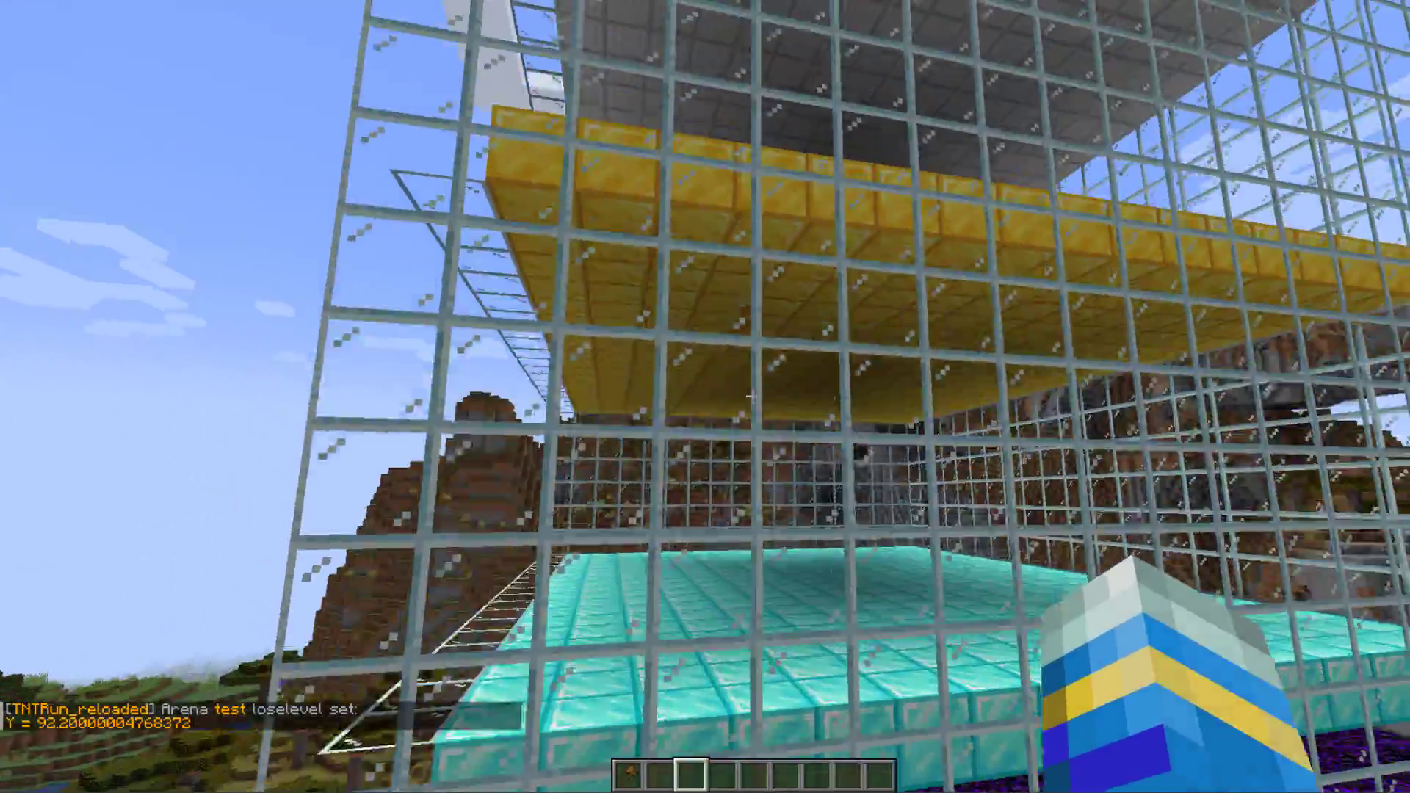
key(space)
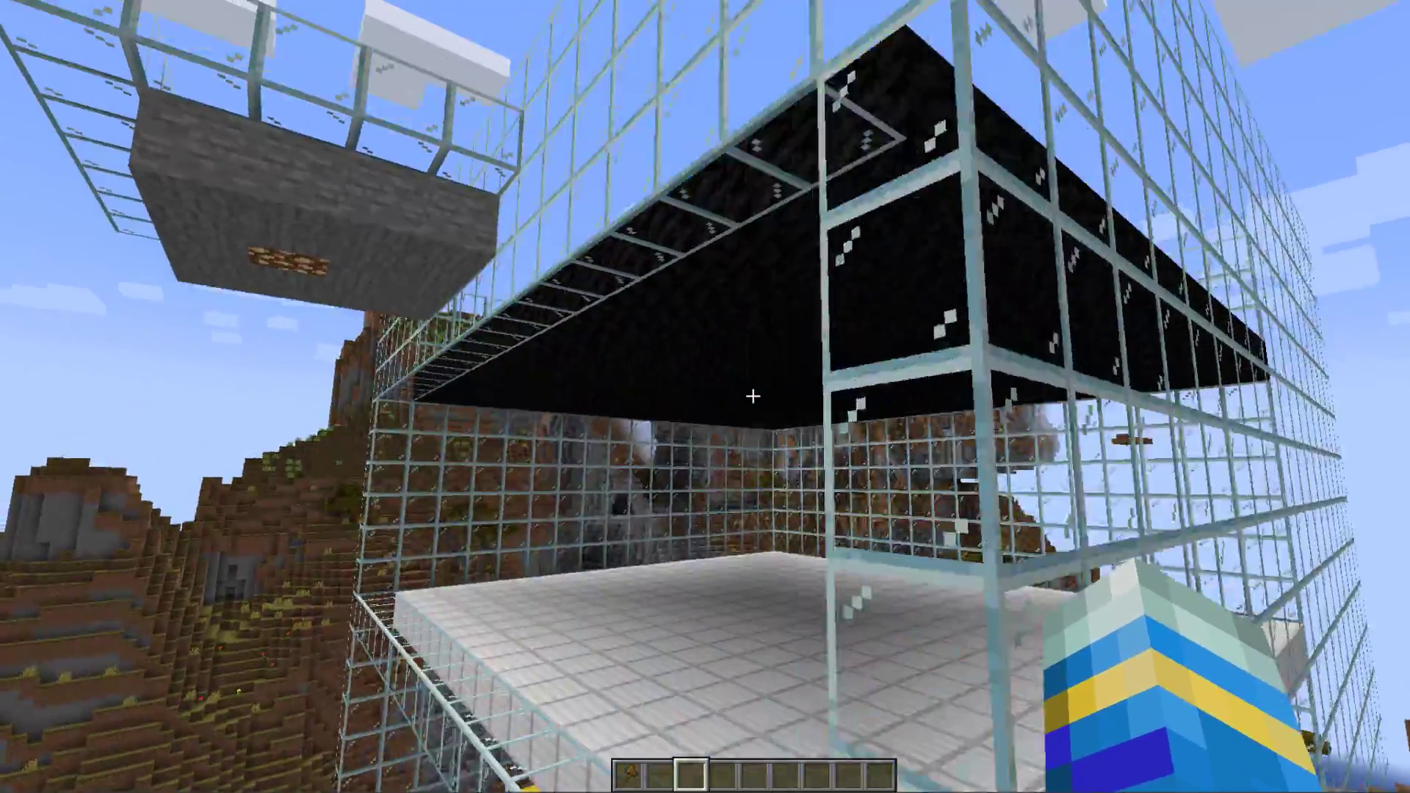
key(w)
key(shift)
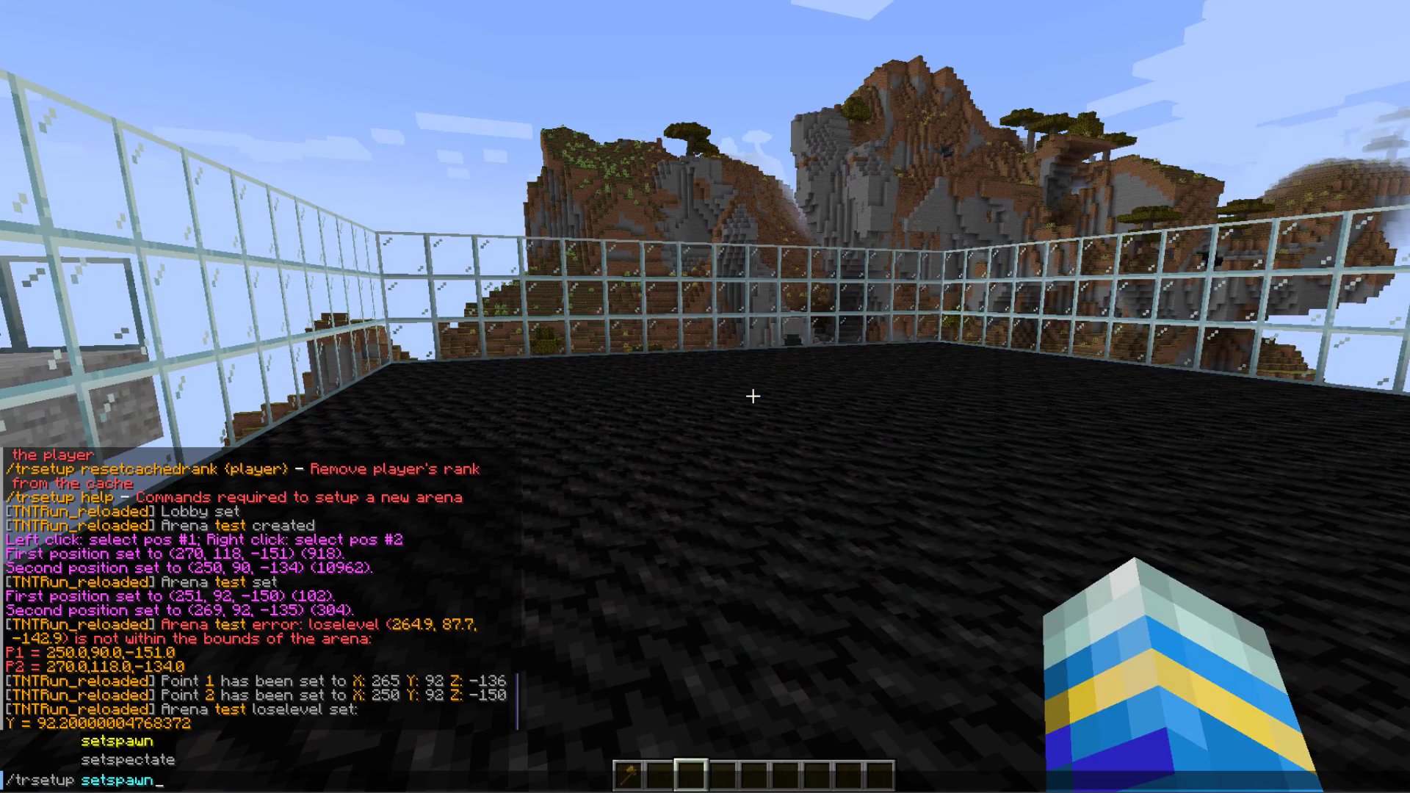
key(Return)
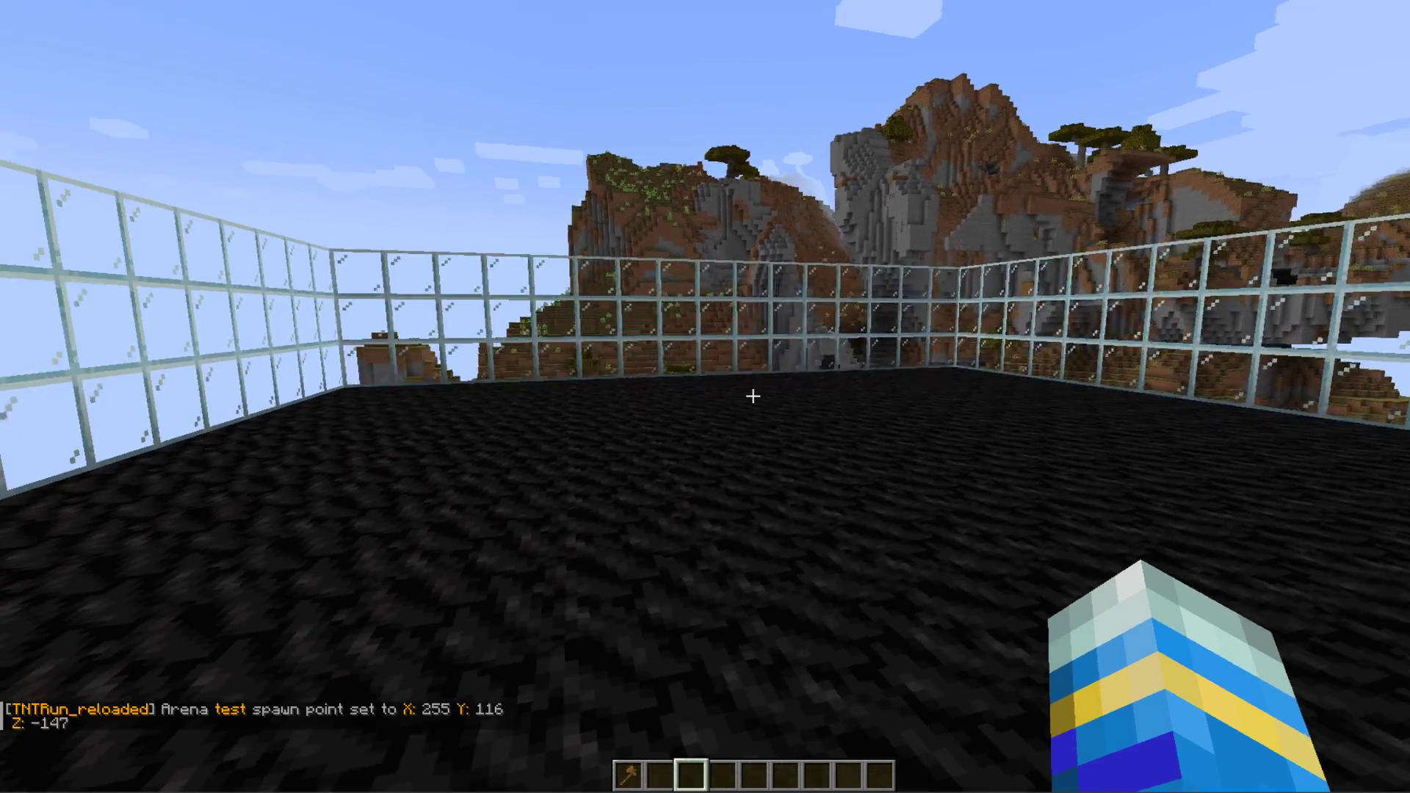
Add spawn points at 254, 116, -142; 259, 116, -138; and 265, 116, -140.
key(t)
key(Return)
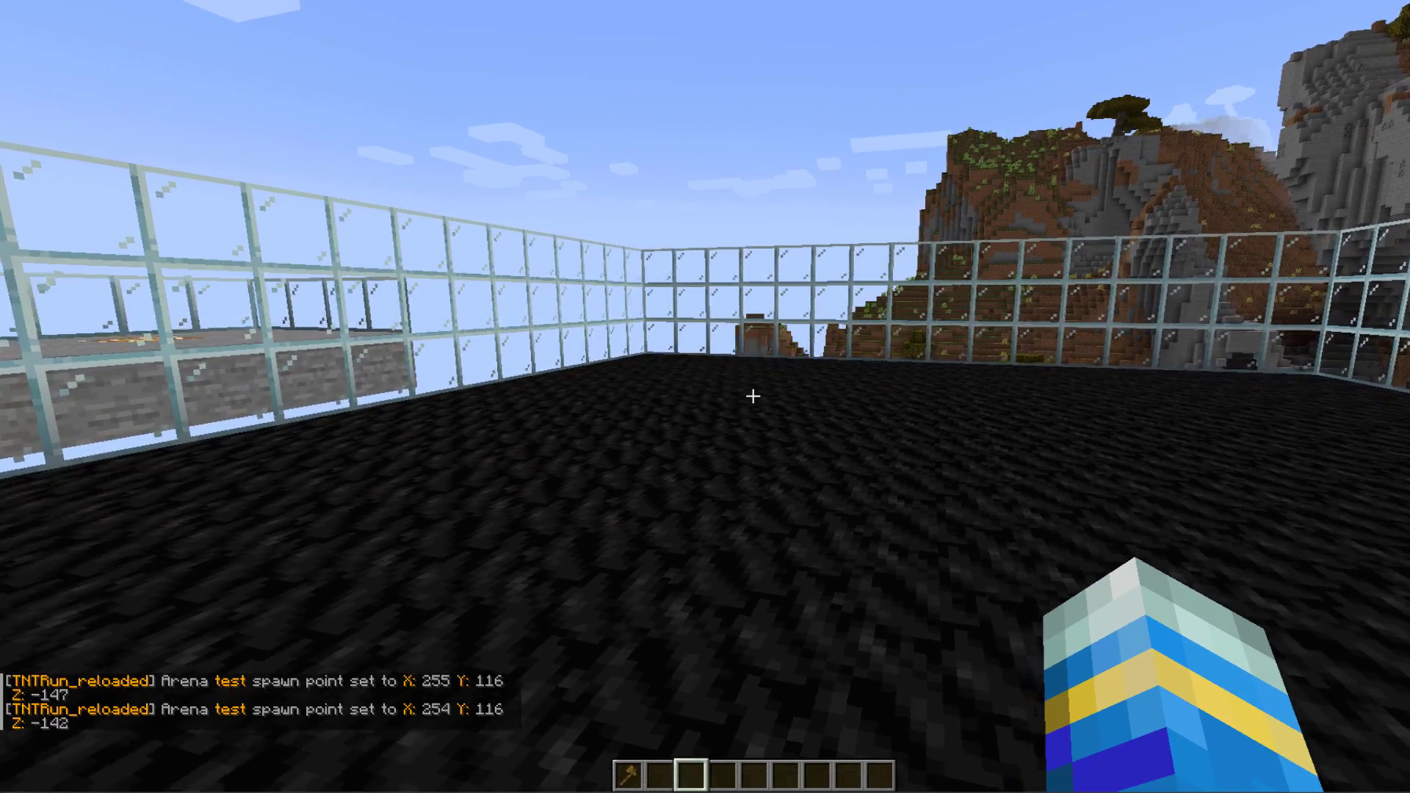
key(t)
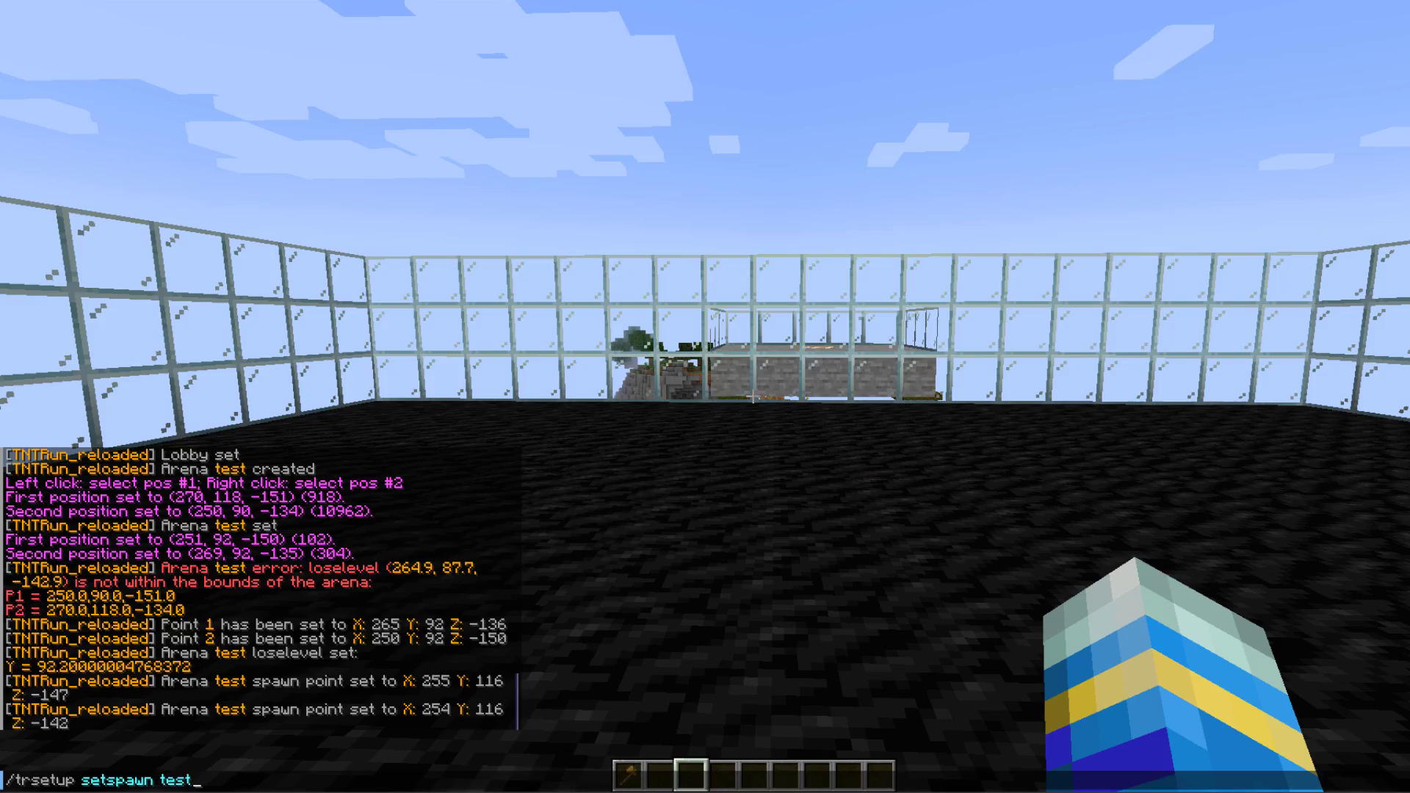
key(Return)
key(t)
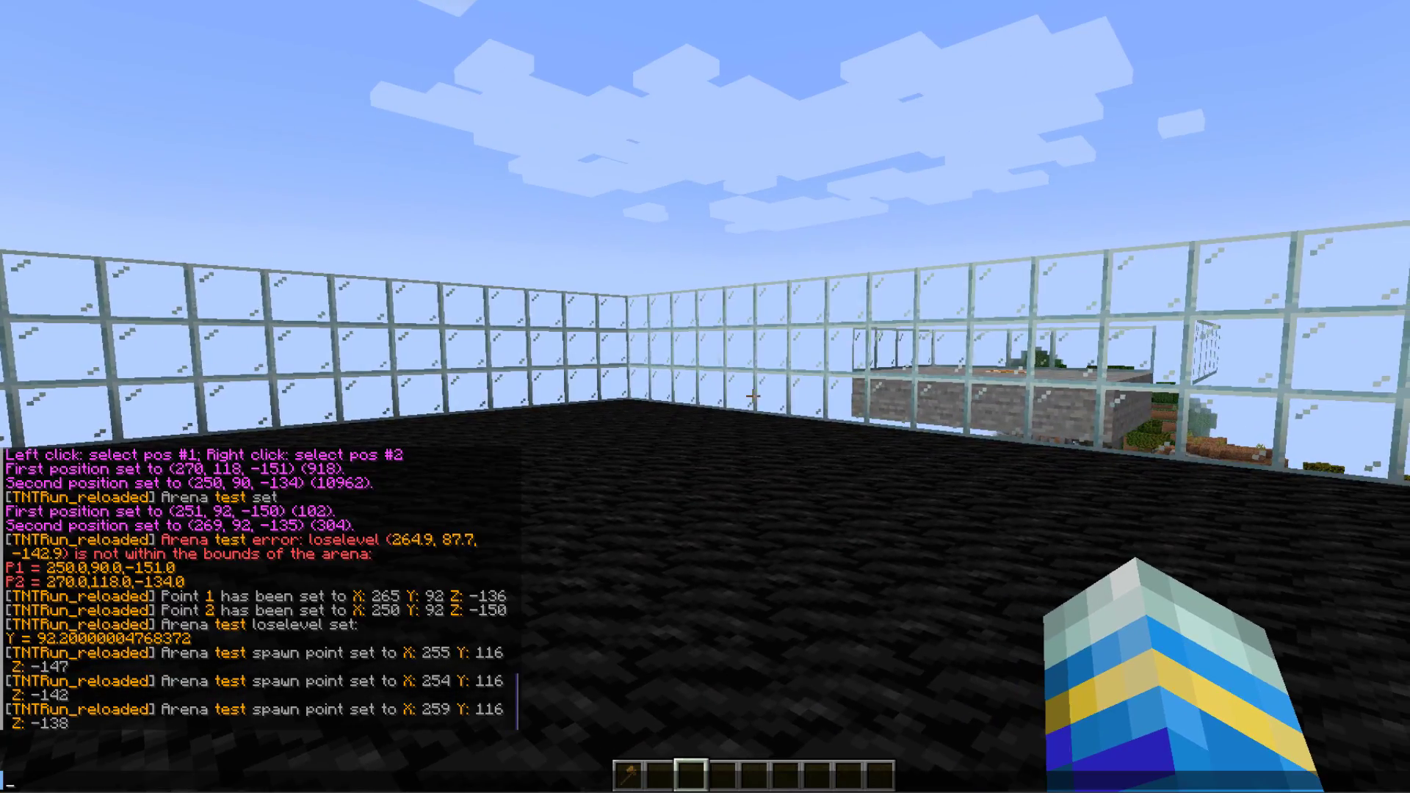
key(Return)
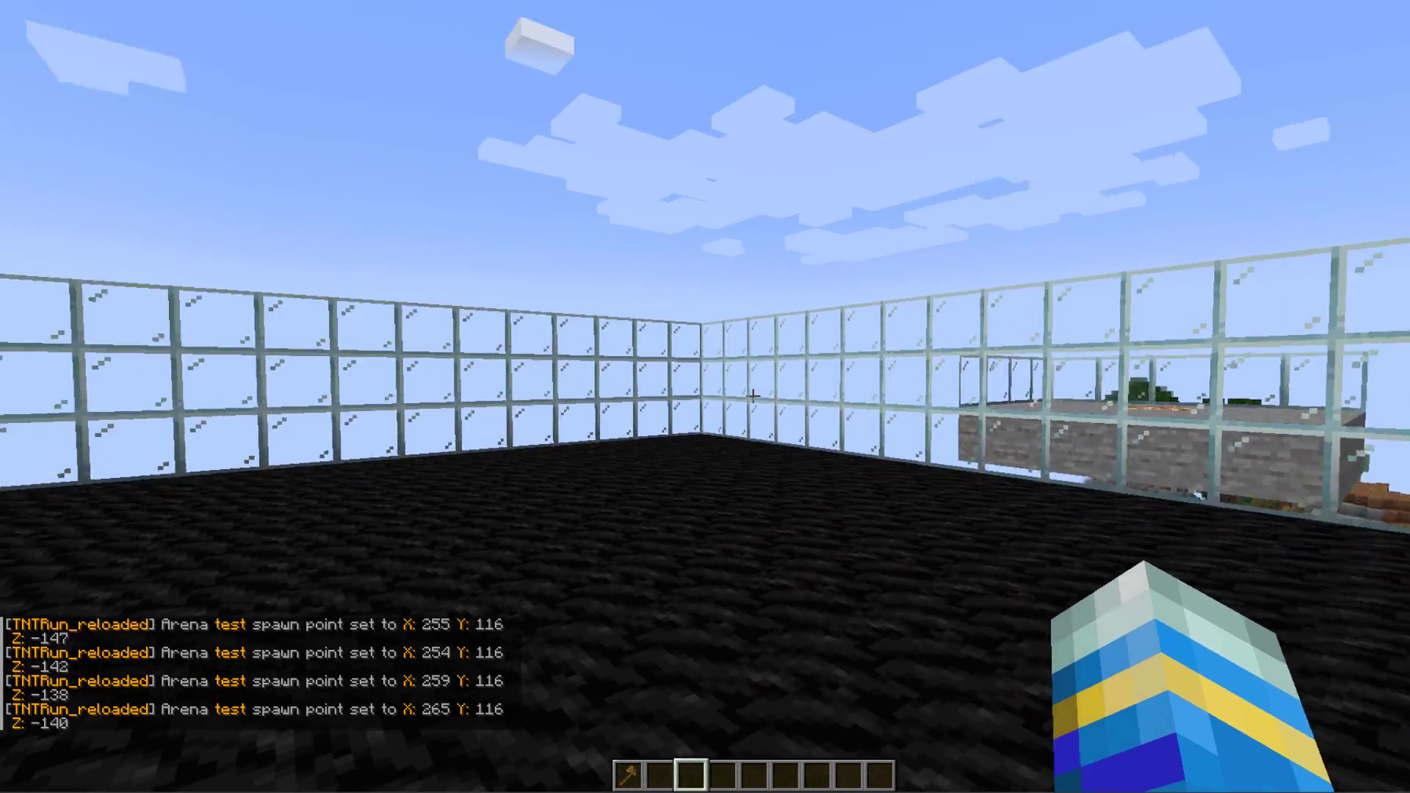
Set the spectator spawn for arena test with /trsetup setspectate test.
text(/trsetup)
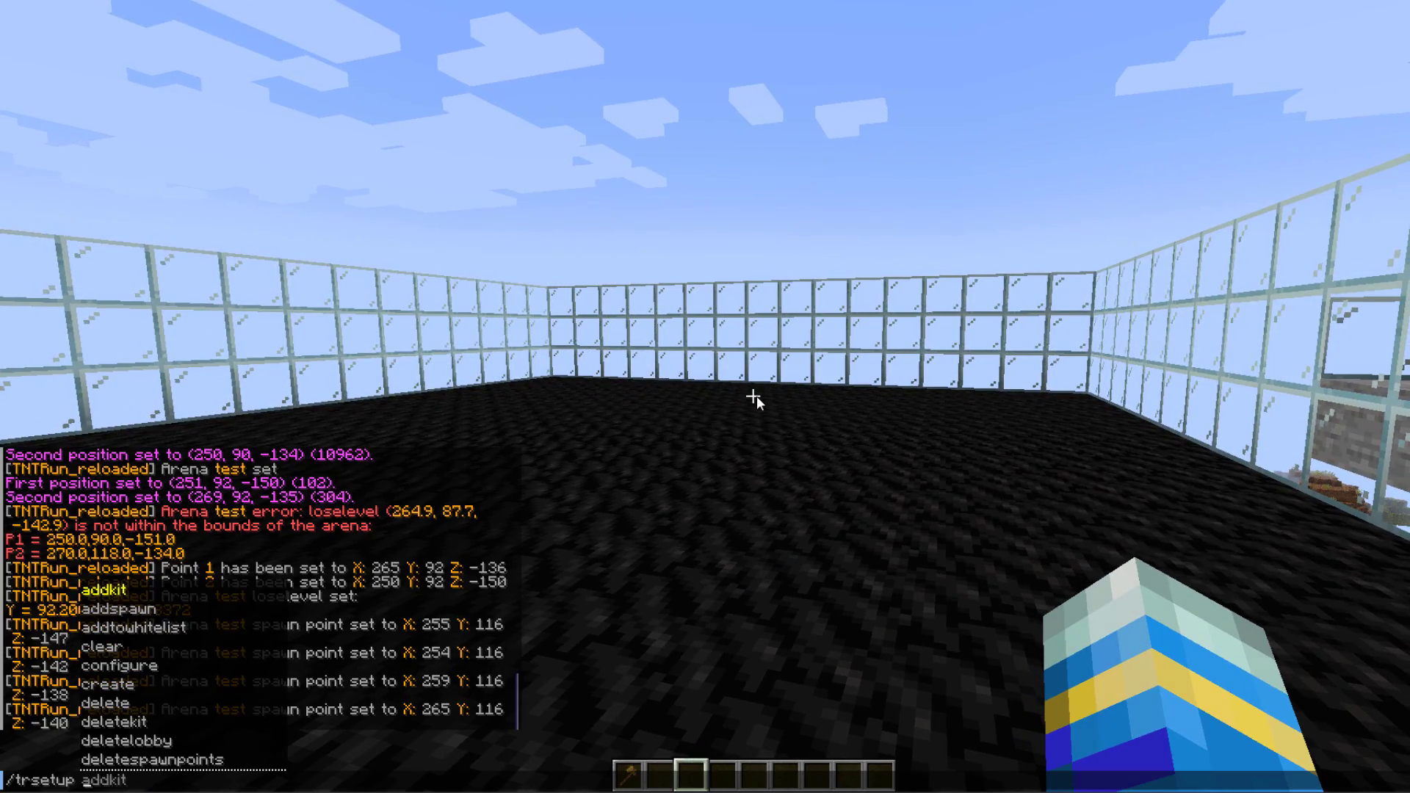
key(Escape)
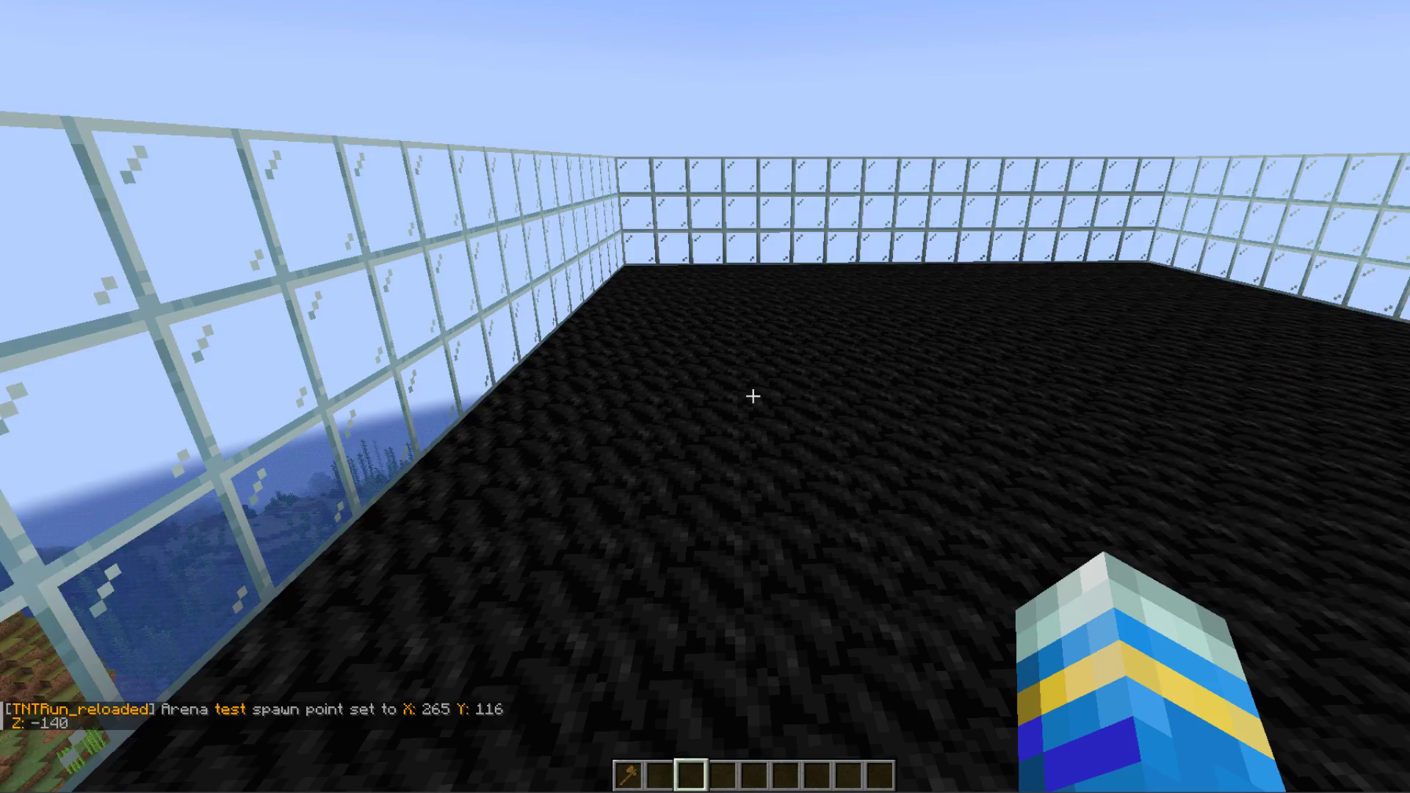
key(slash)
text(trsetup setspectate)
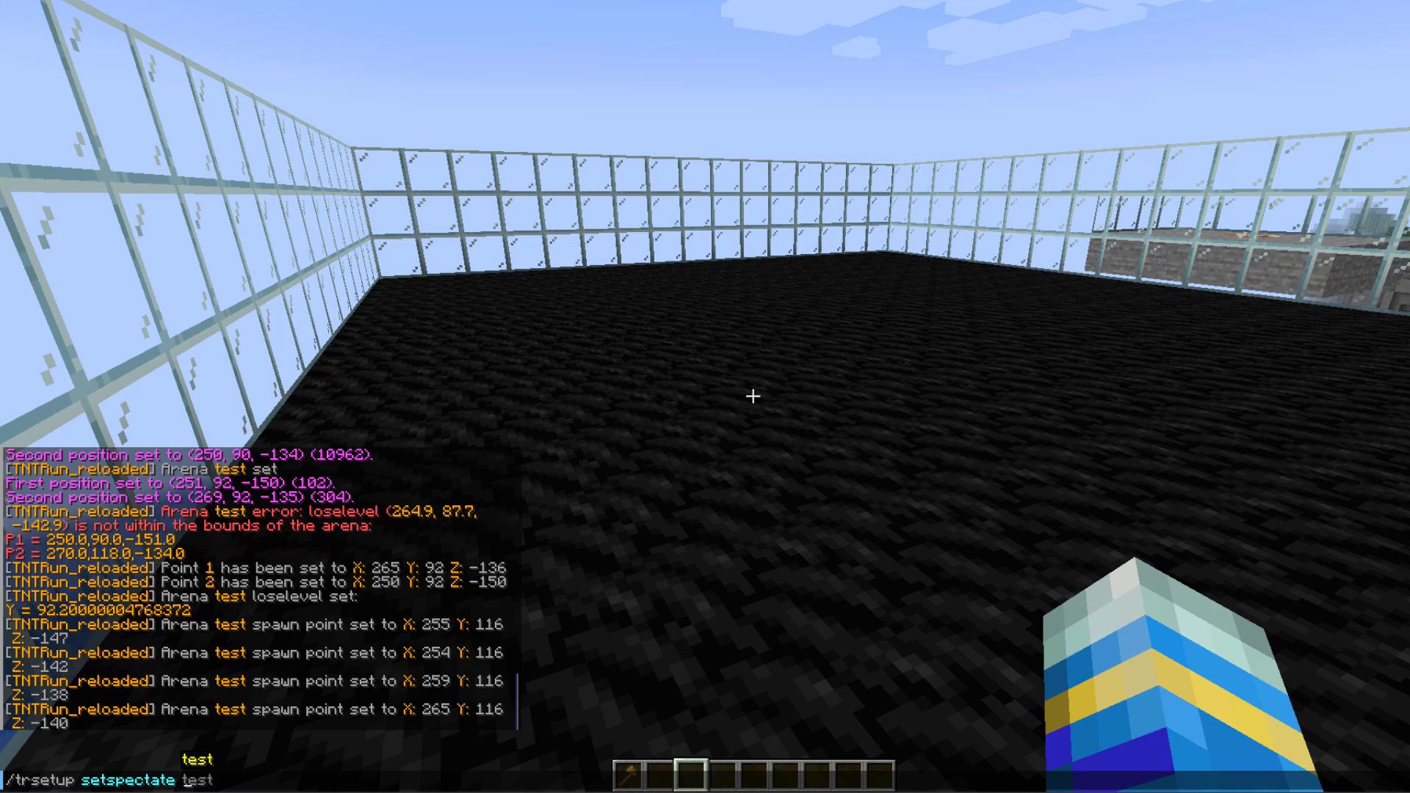
key(Return)
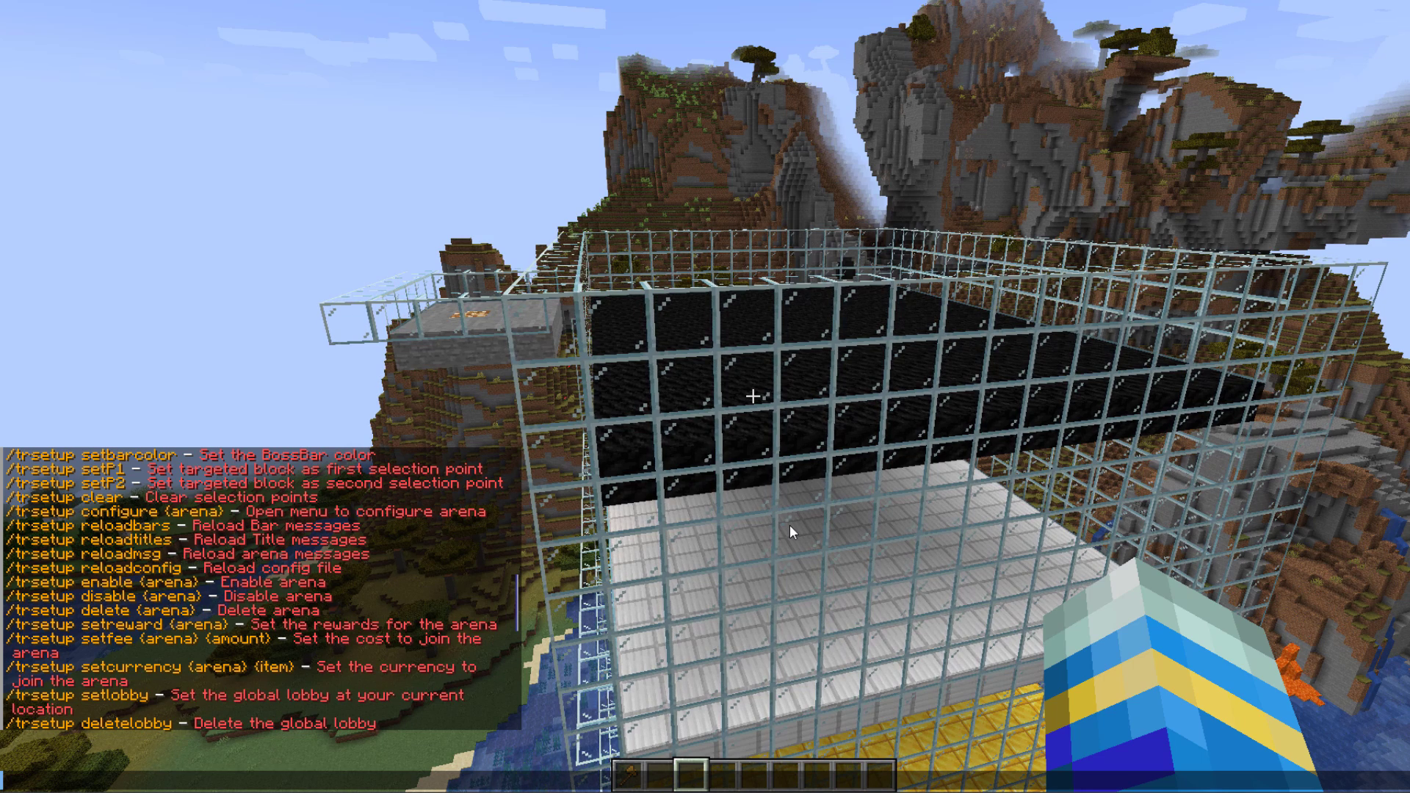
Set the arena boss bar colour to PURPLE.
text(//)
key(BackSpace)
key(BackSpace)
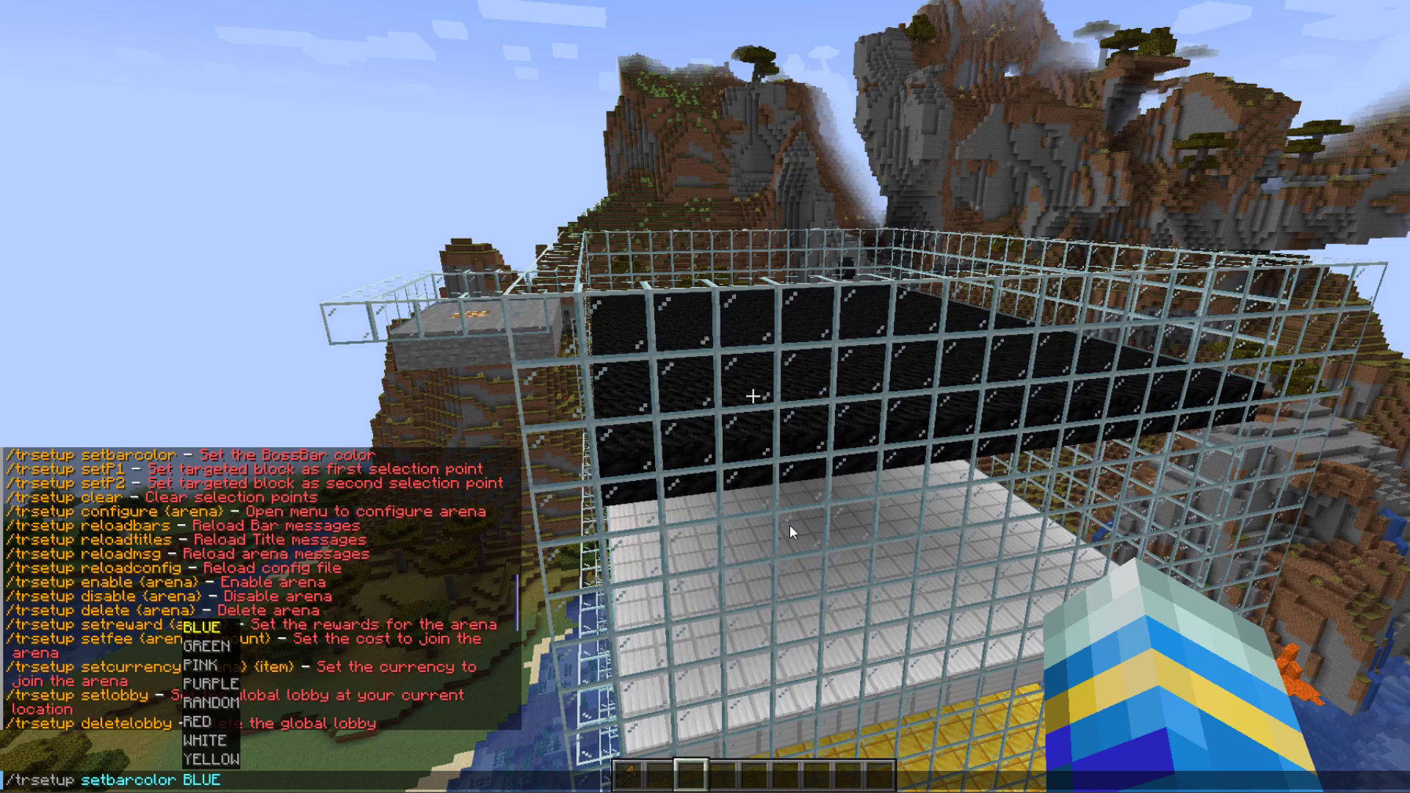
key(Return)
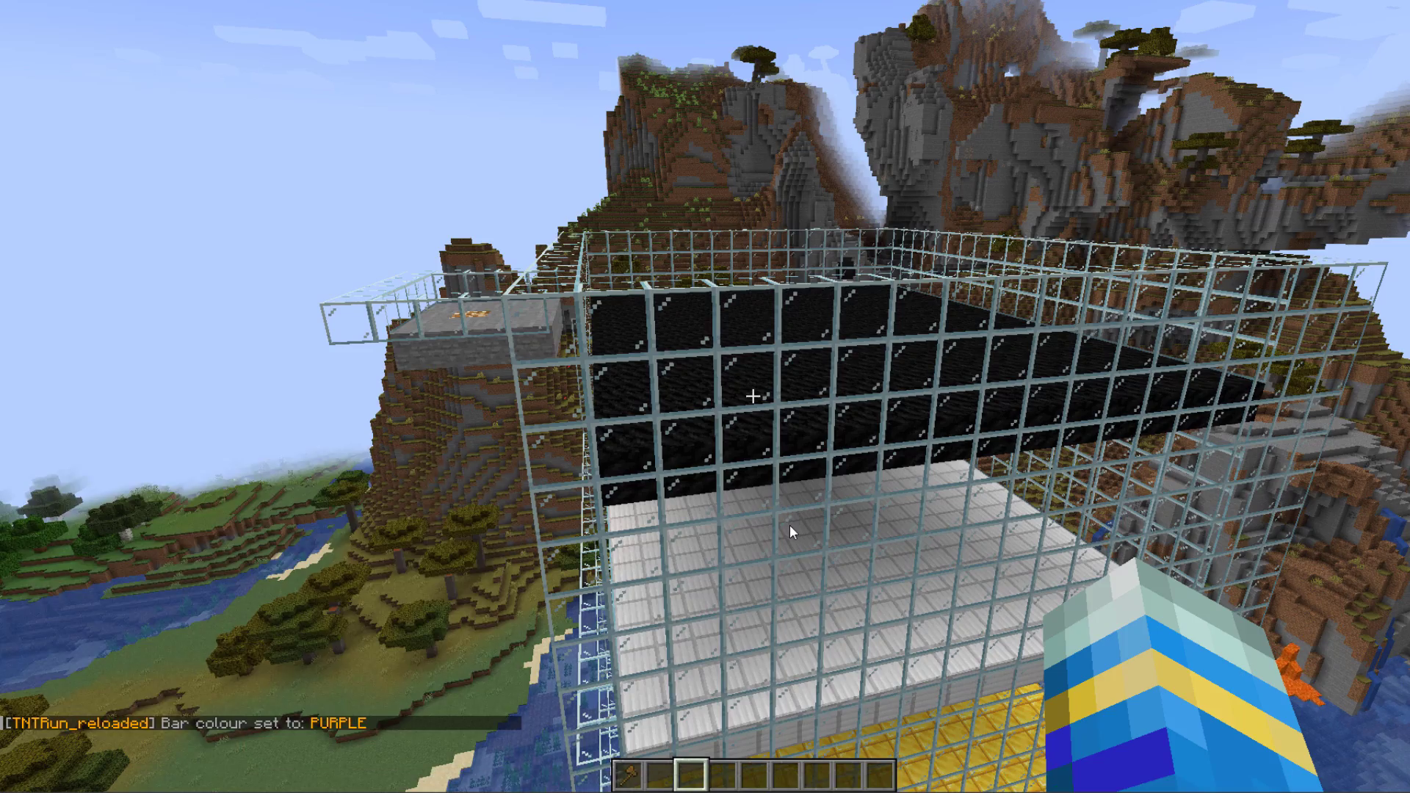
key(s)
Set arena test MinPlayers to 2 and enter setmaxplayers test 4.
key(slash)
text(trsetup setminplayers test 2)
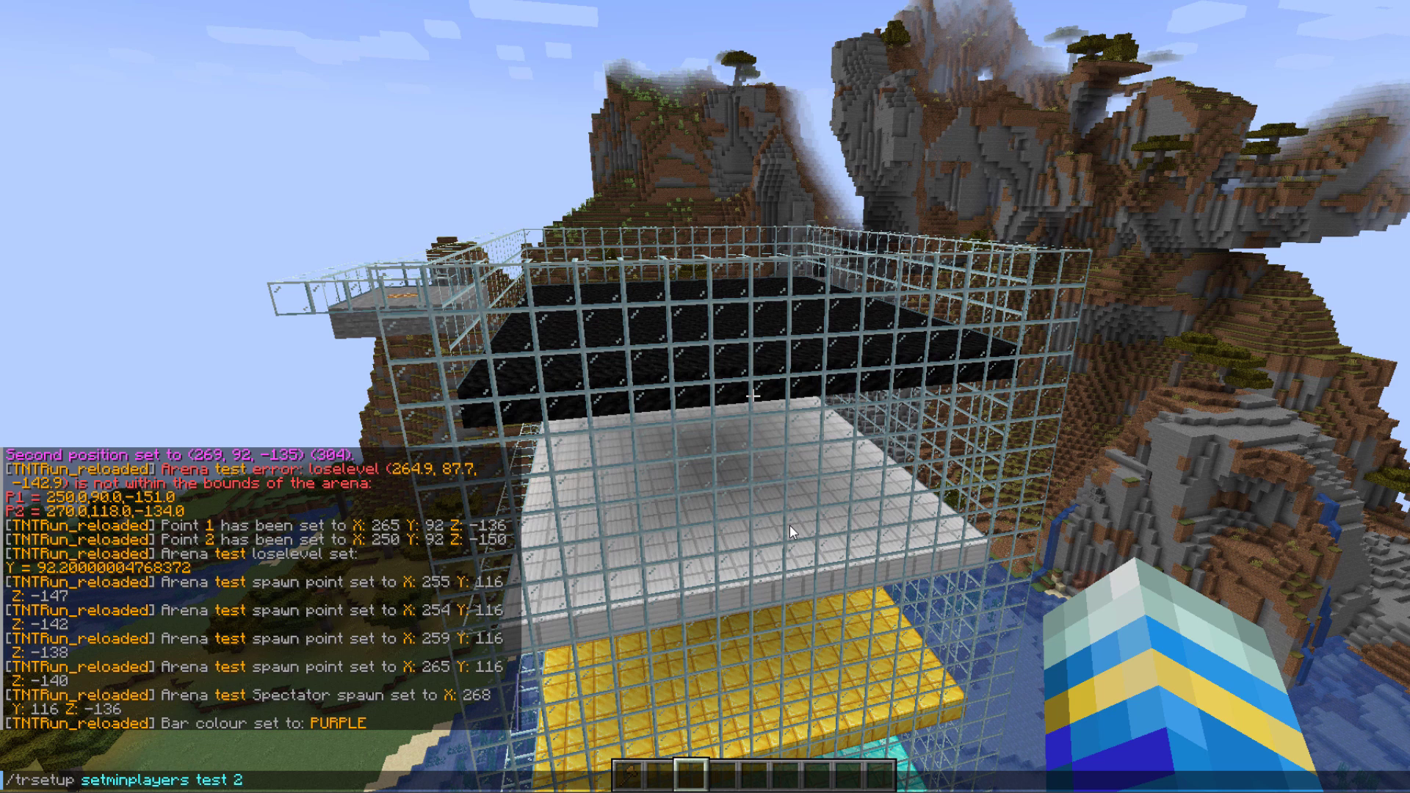
key(Return)
key(t)
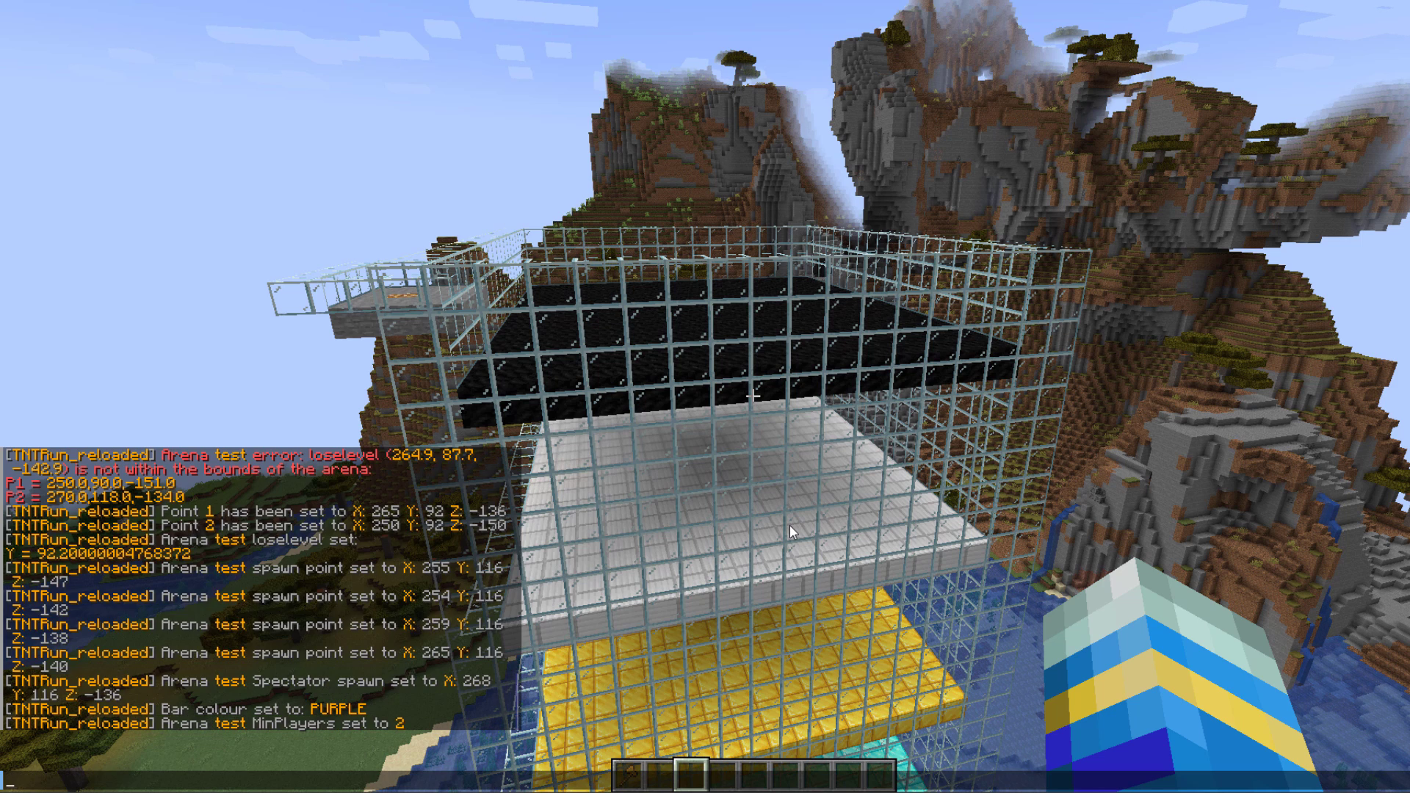
key(Up)
key(BackSpace)
key(BackSpace)
key(BackSpace)
key(BackSpace)
text(axplayers test 4)
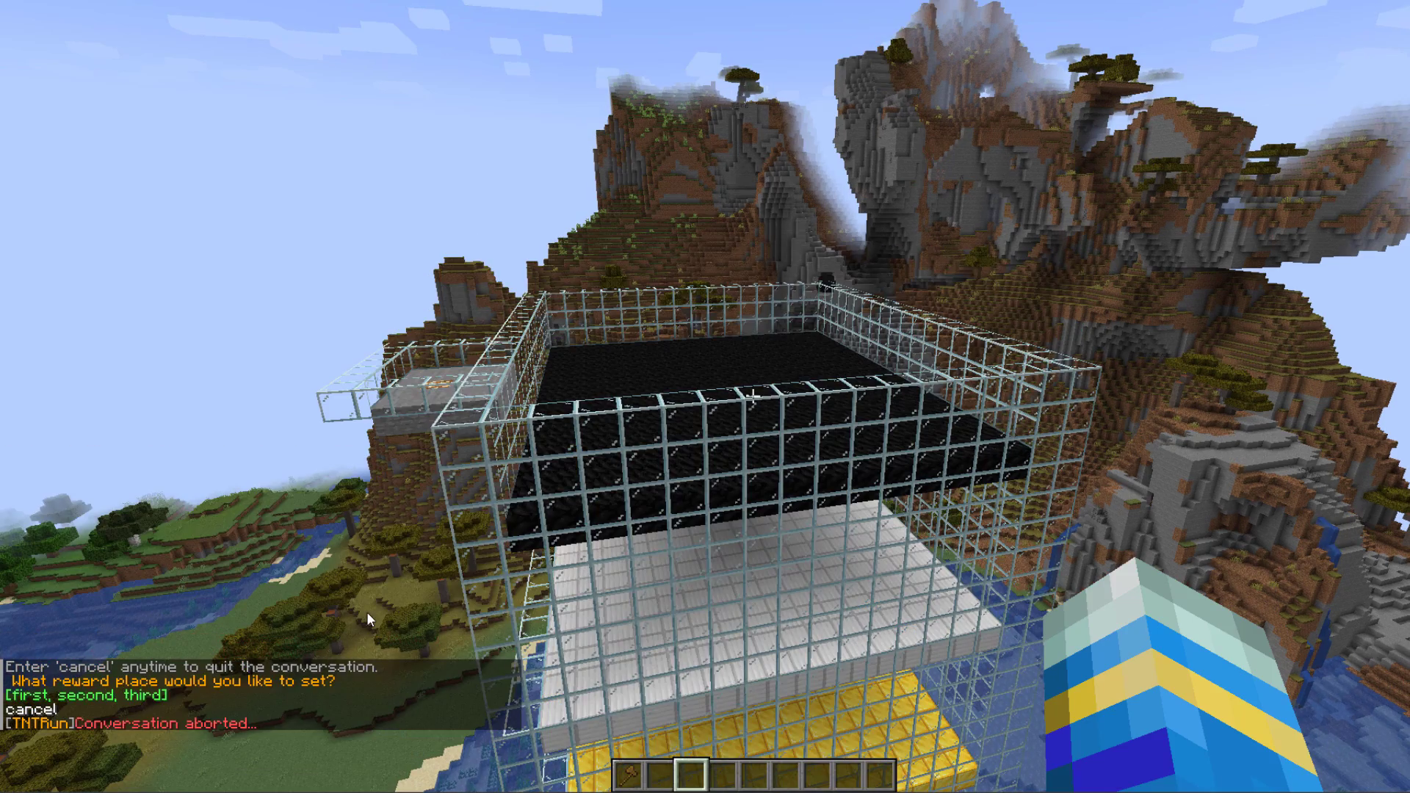
Start the reward setup for arena test, choosing first place and a material reward.
key(d)
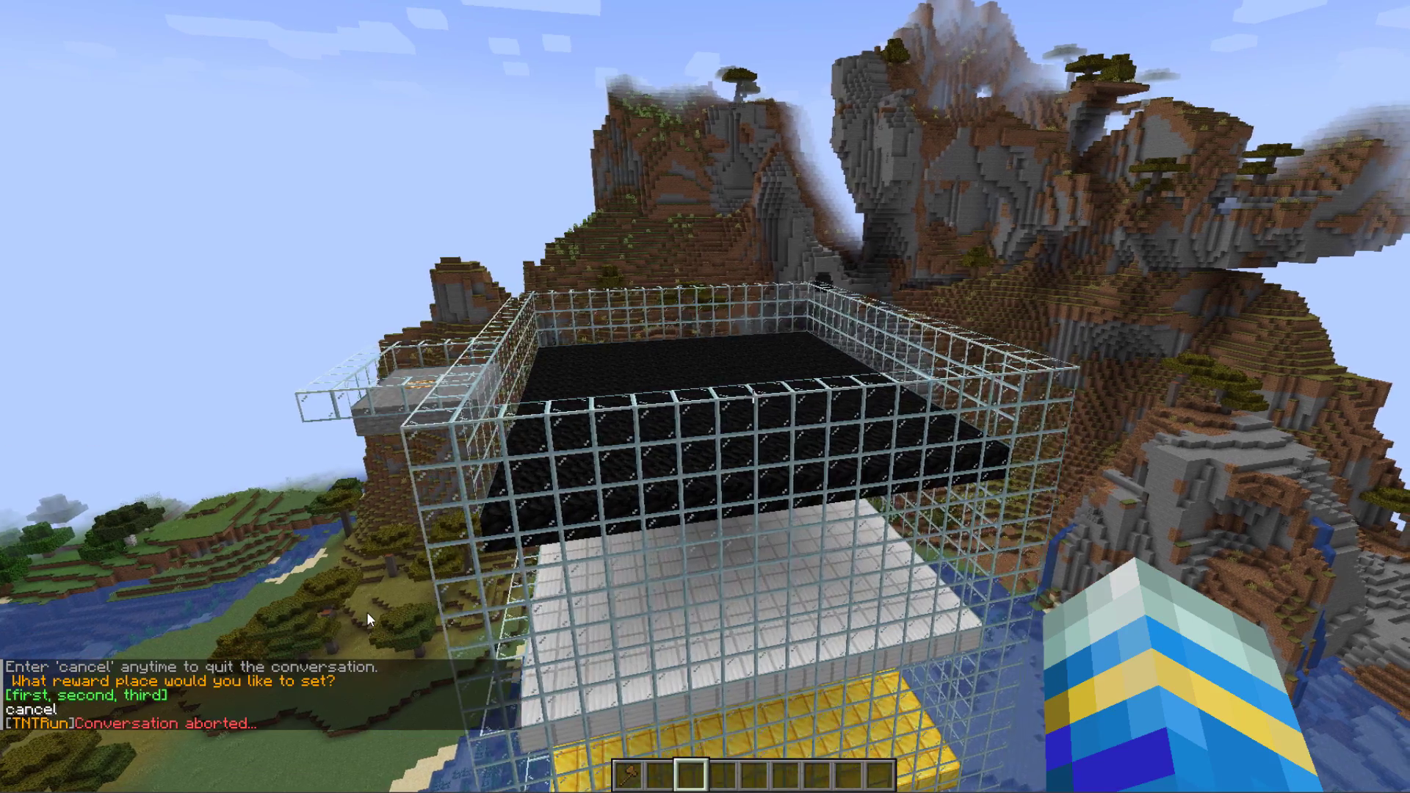
key(s)
key(a)
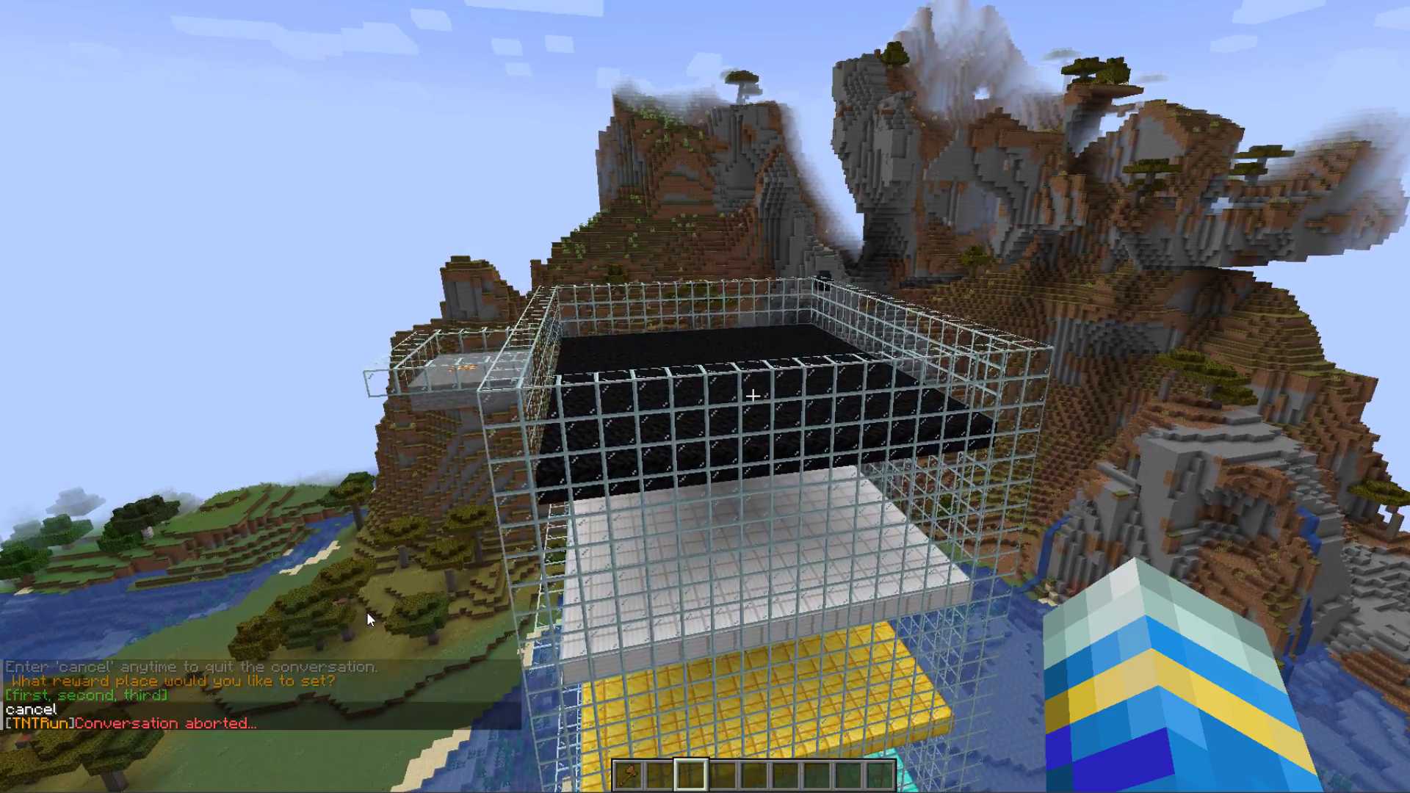
key(slash)
text(trsetup setregenerationdelayq)
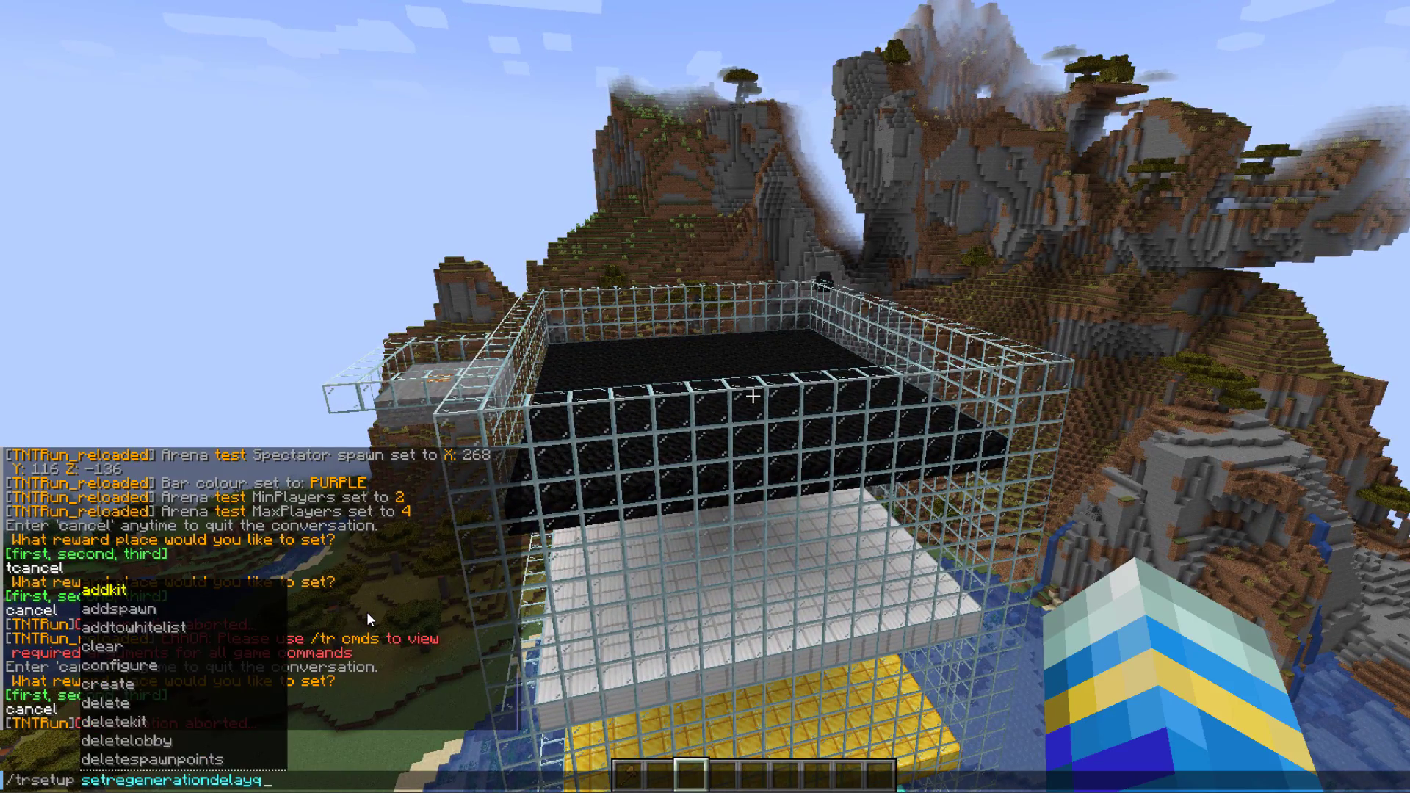
key(Return)
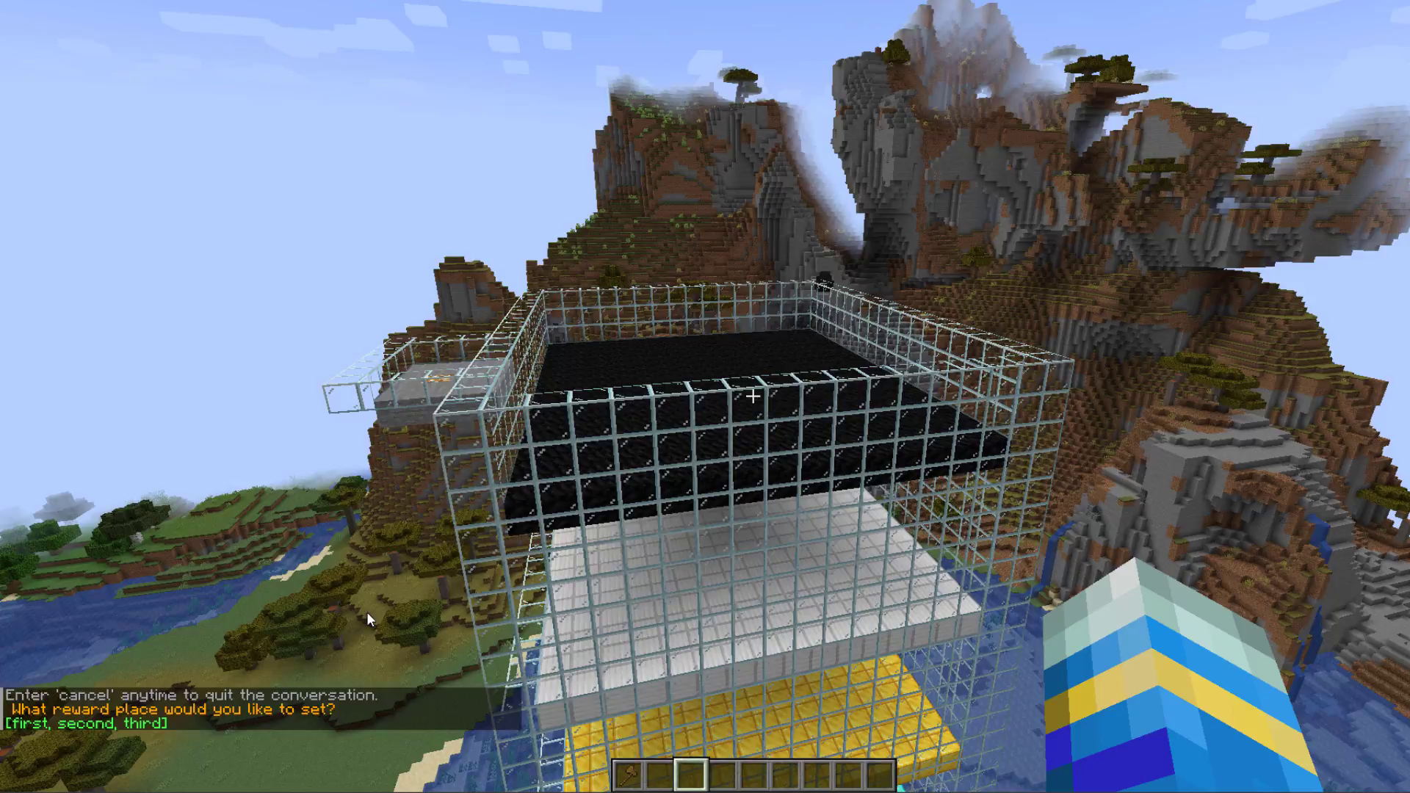
key(shift)
key(d)
text(w)
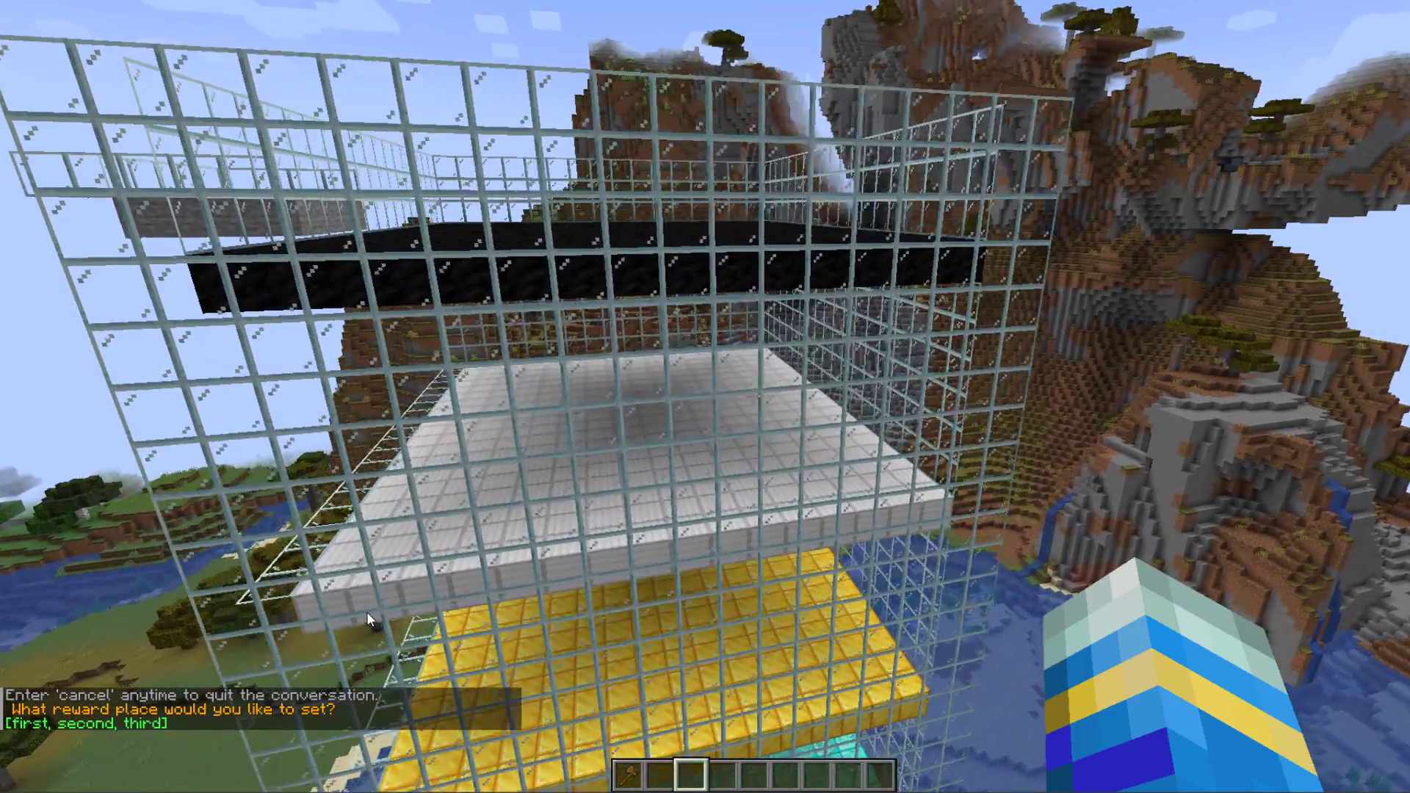
text(tfirst)
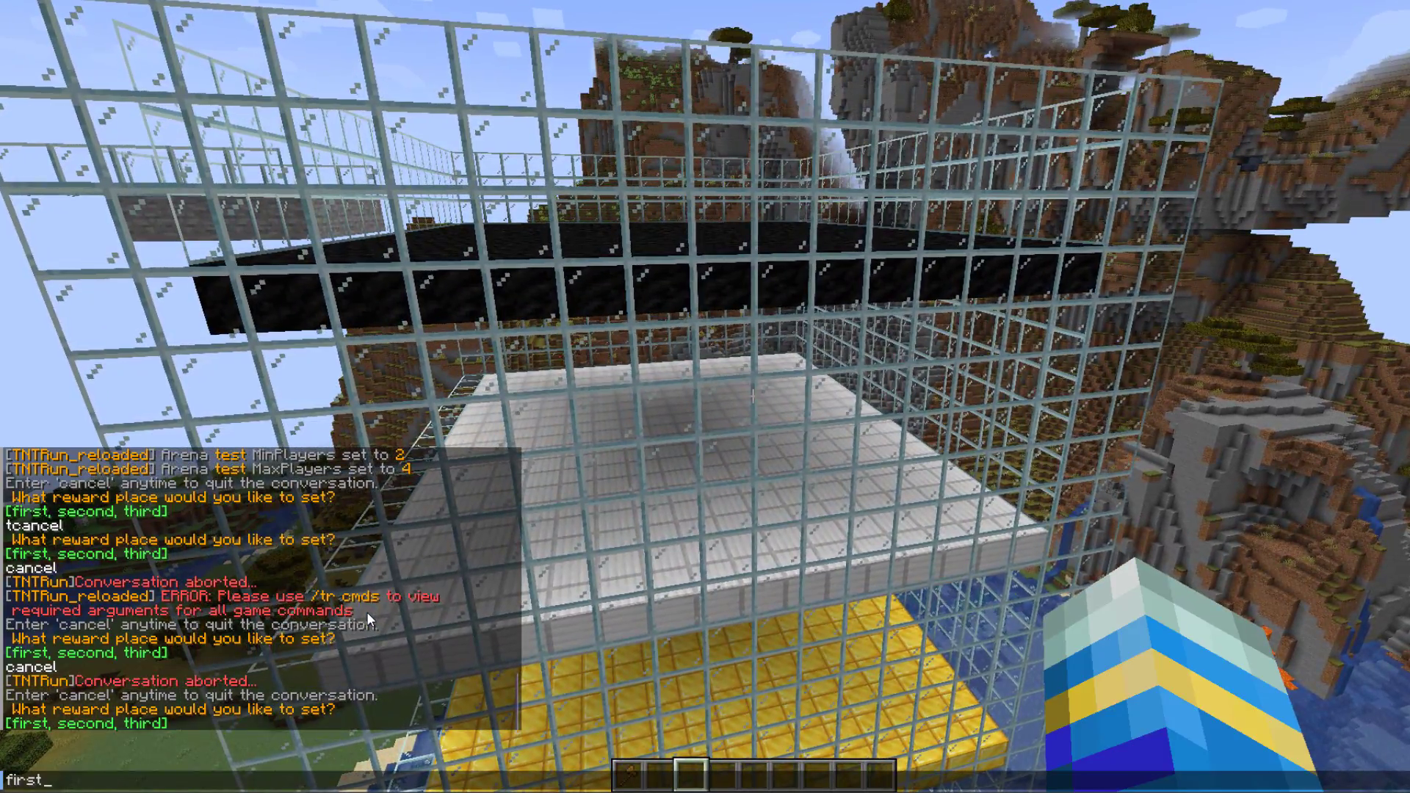
key(Return)
text(wt)
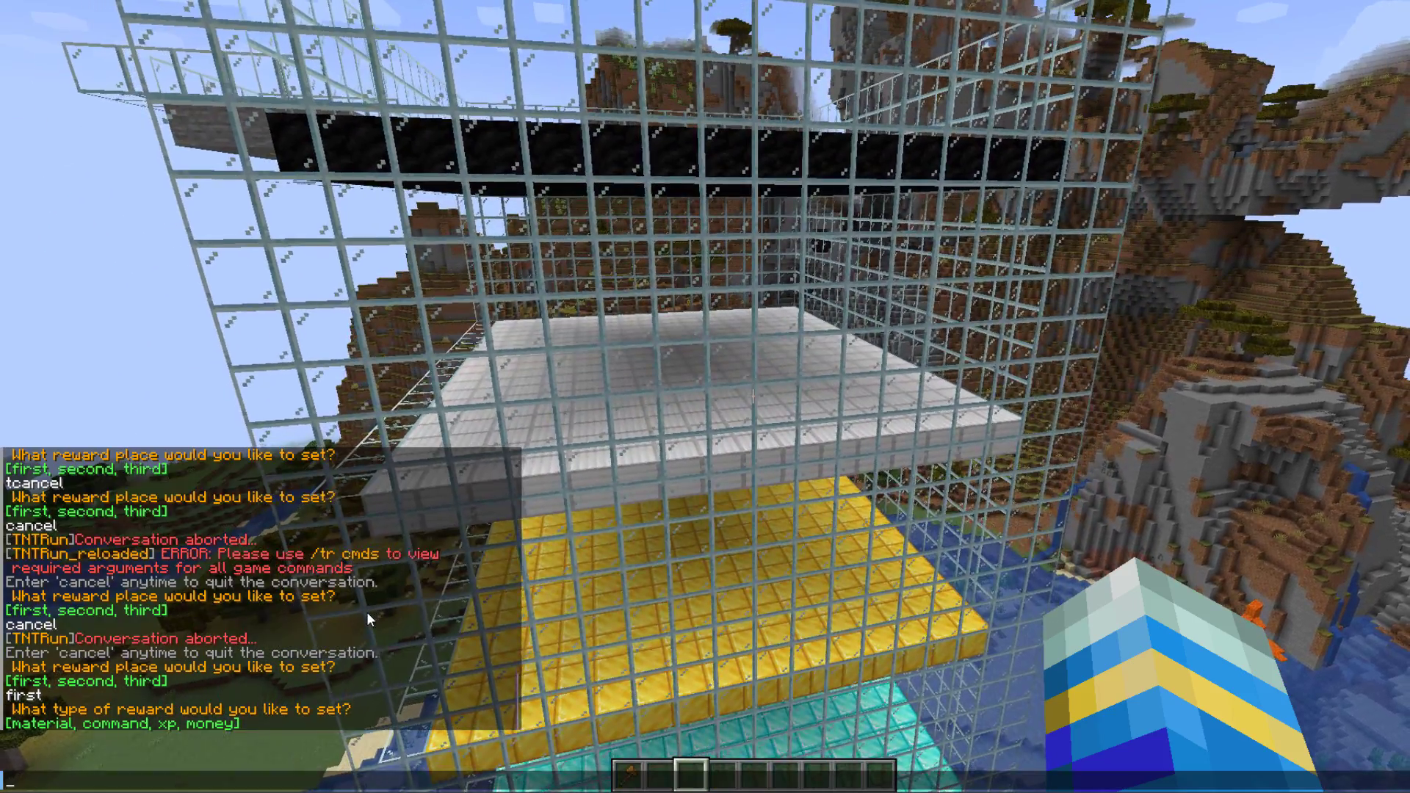
text(material)
key(Return)
Give first place 2 diamonds with no custom display name.
key(t)
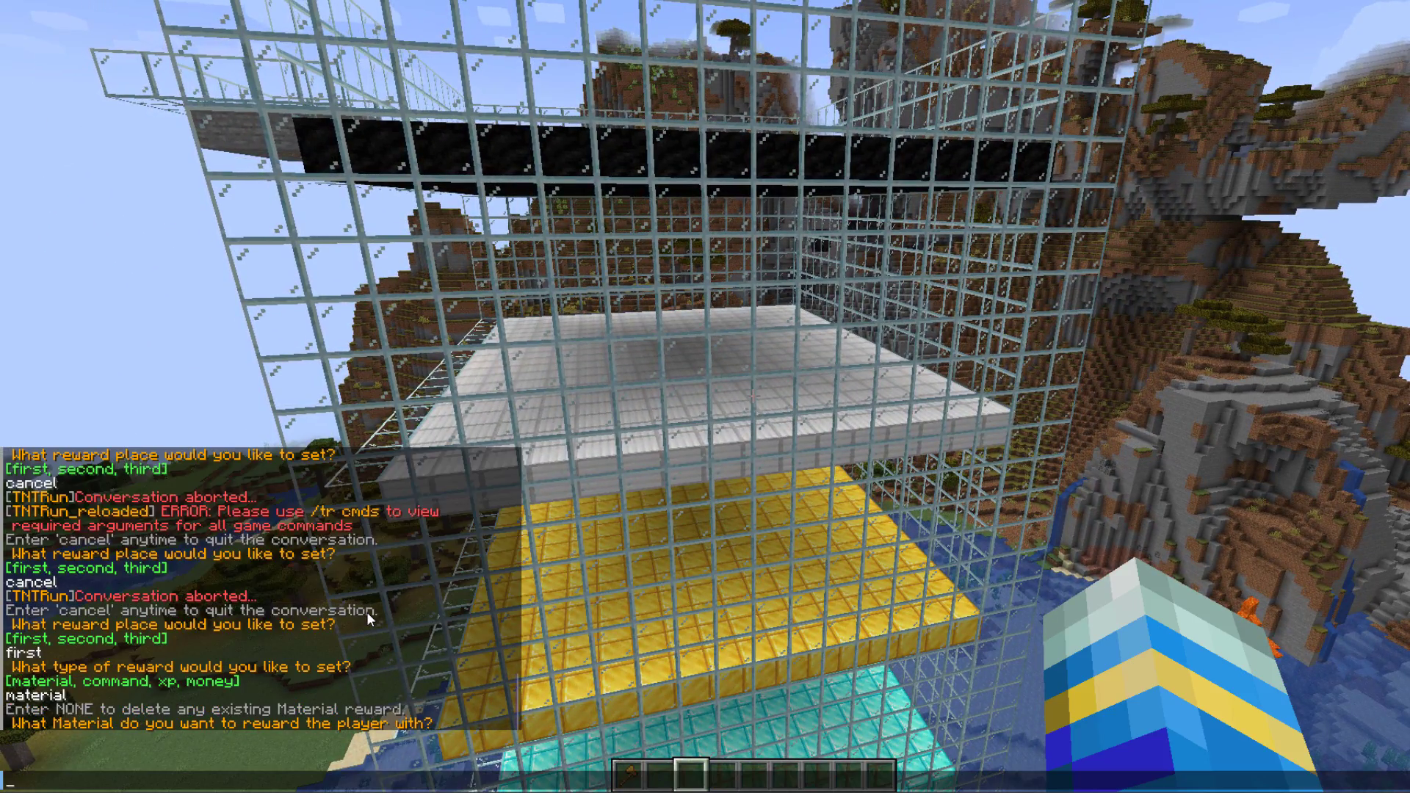
text(diamond)
key(Return)
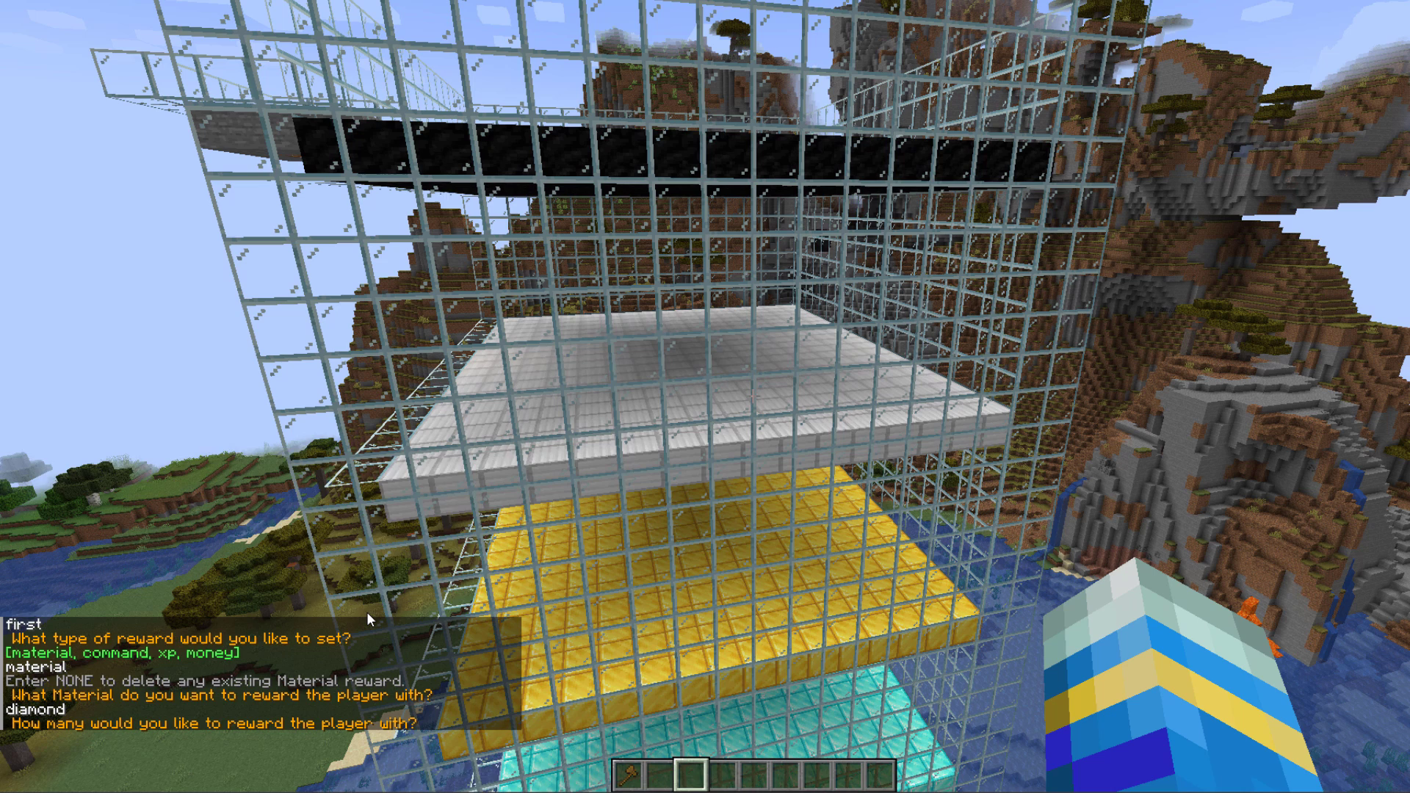
text(t2)
key(Return)
key(t)
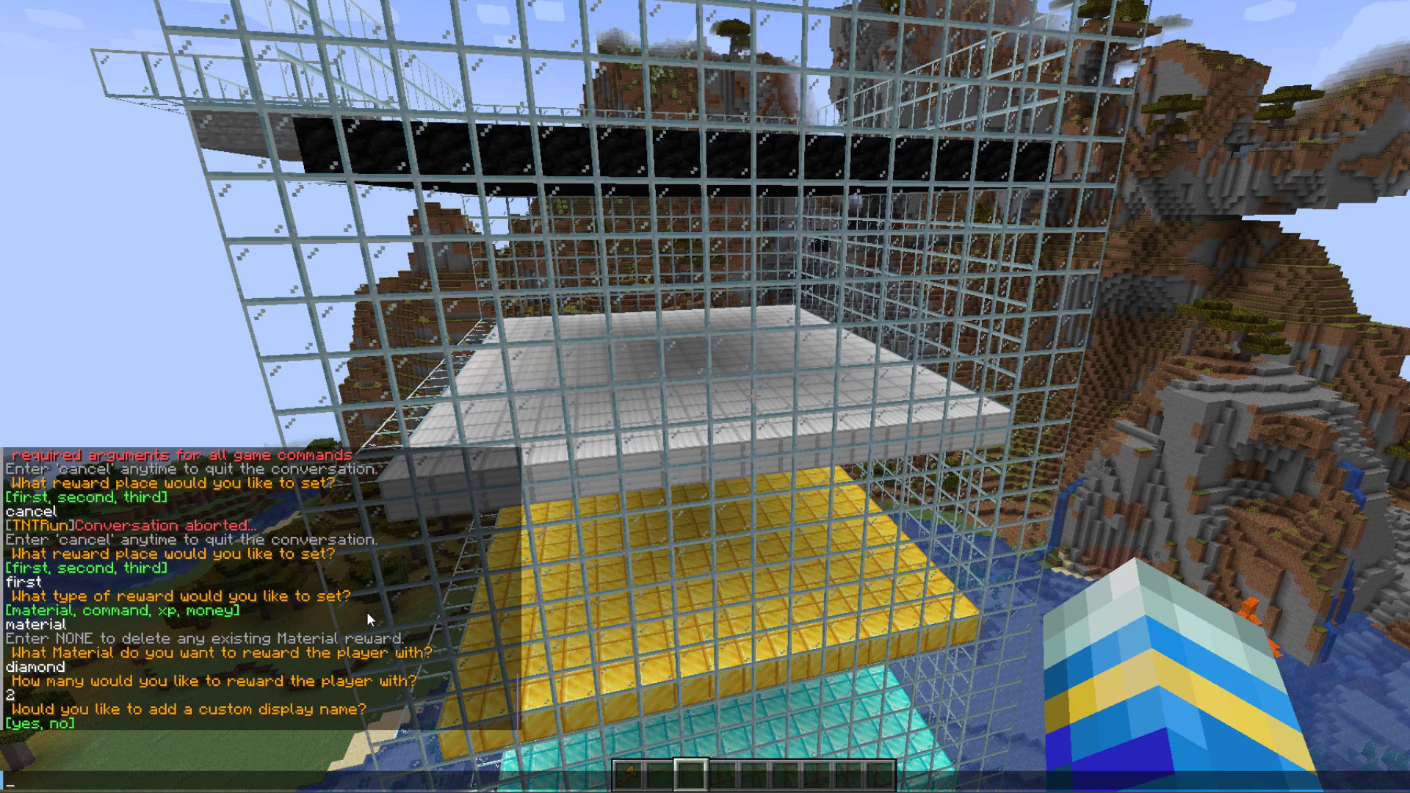
text(no)
key(Return)
Add 32 stone as another reward material without a display name.
key(t)
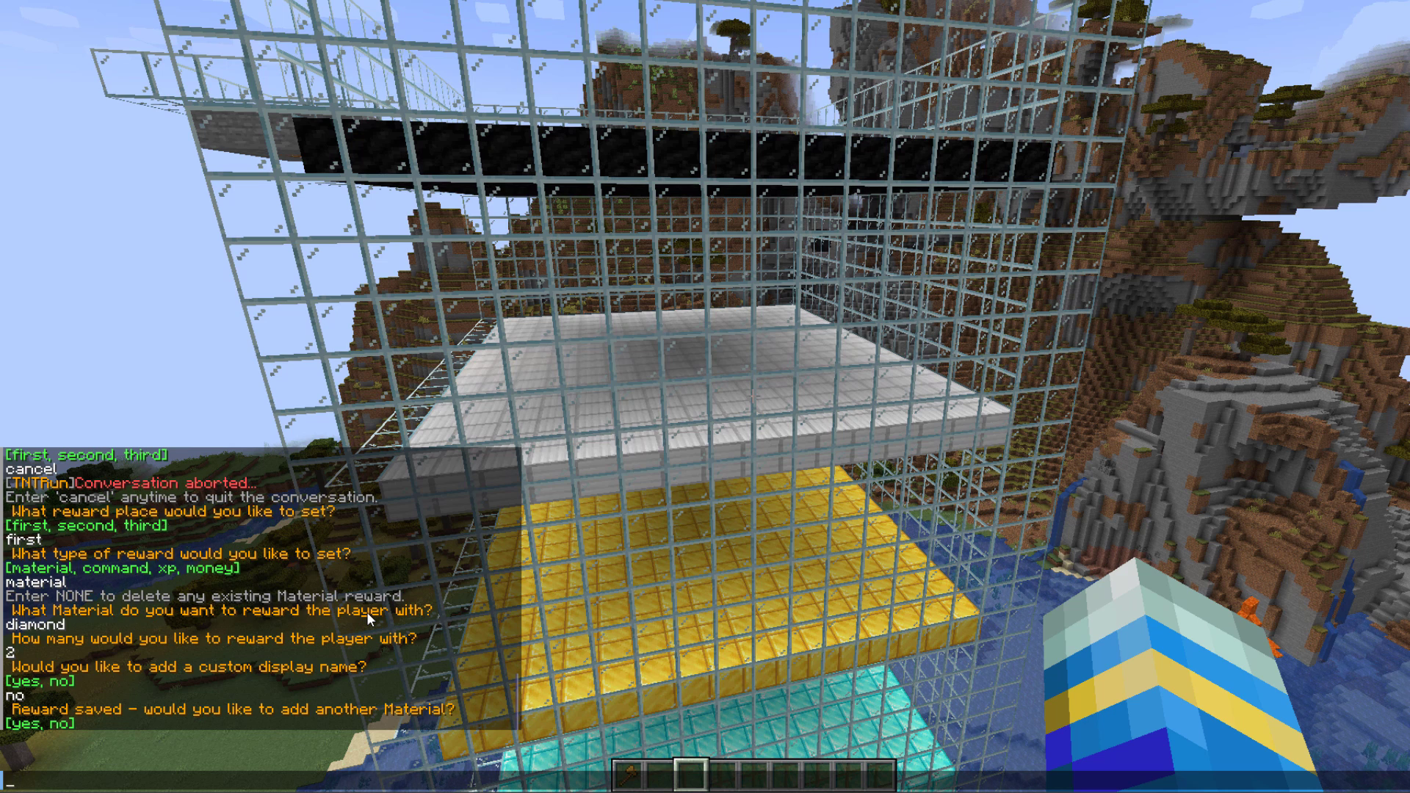
key(Return)
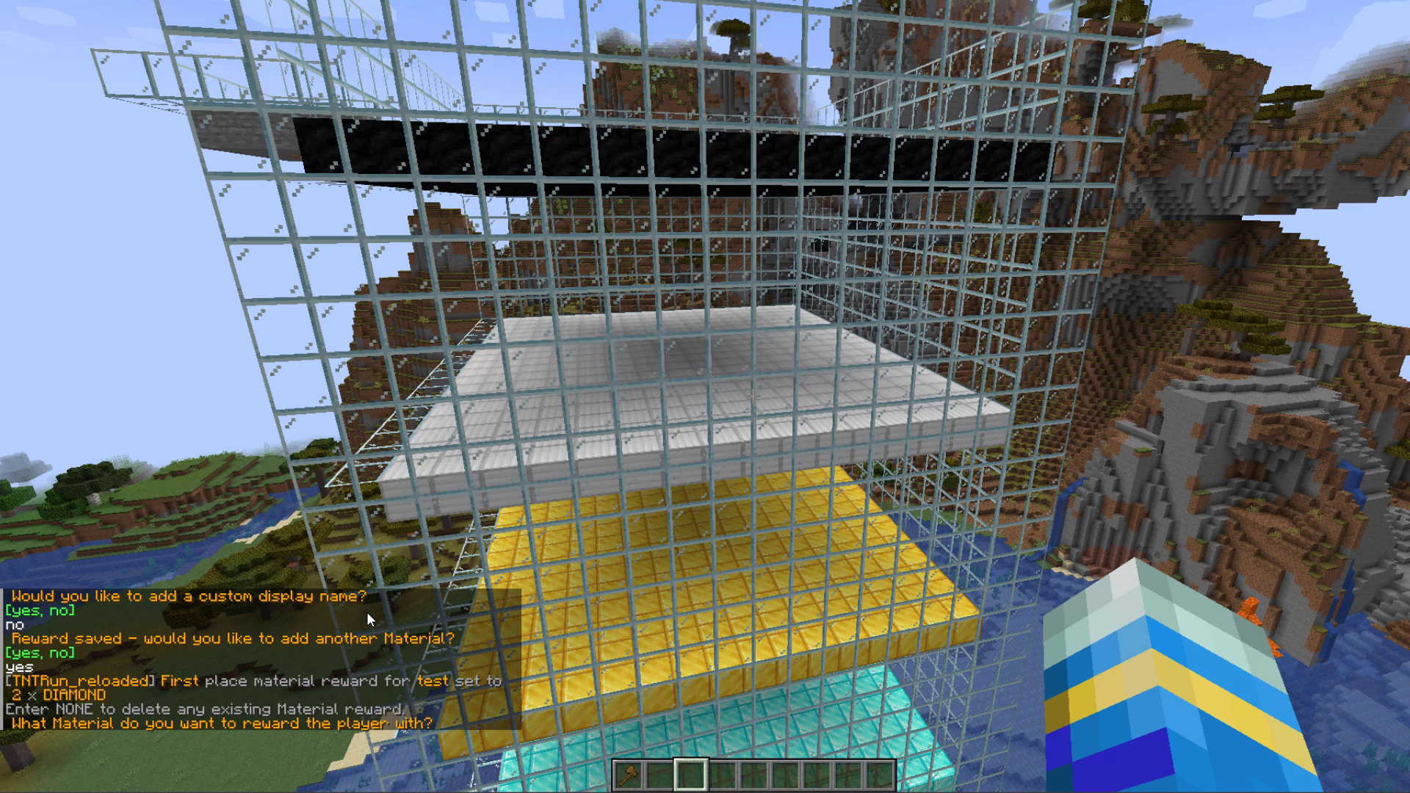
text(tstone)
key(Return)
key(t)
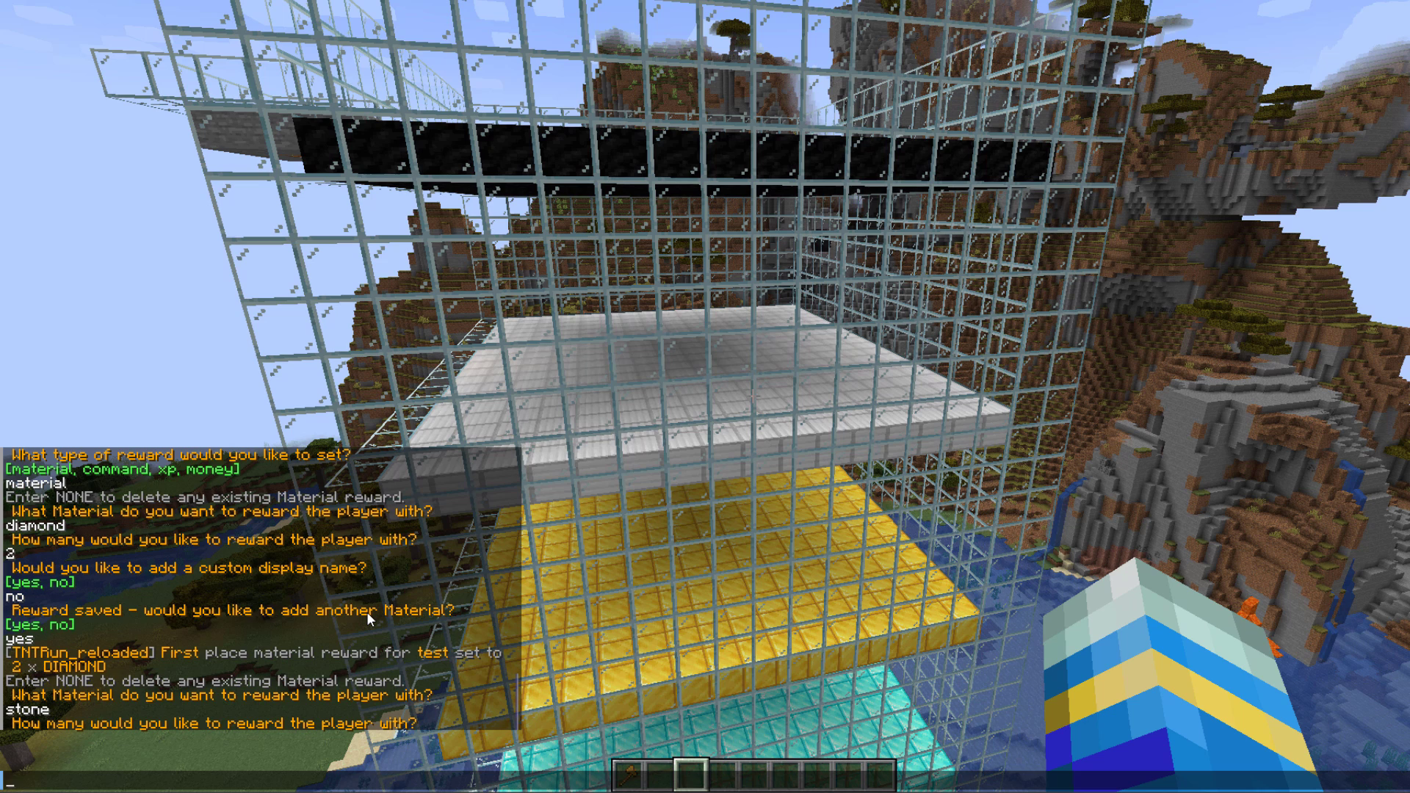
text(32)
key(Return)
text(tno)
key(Return)
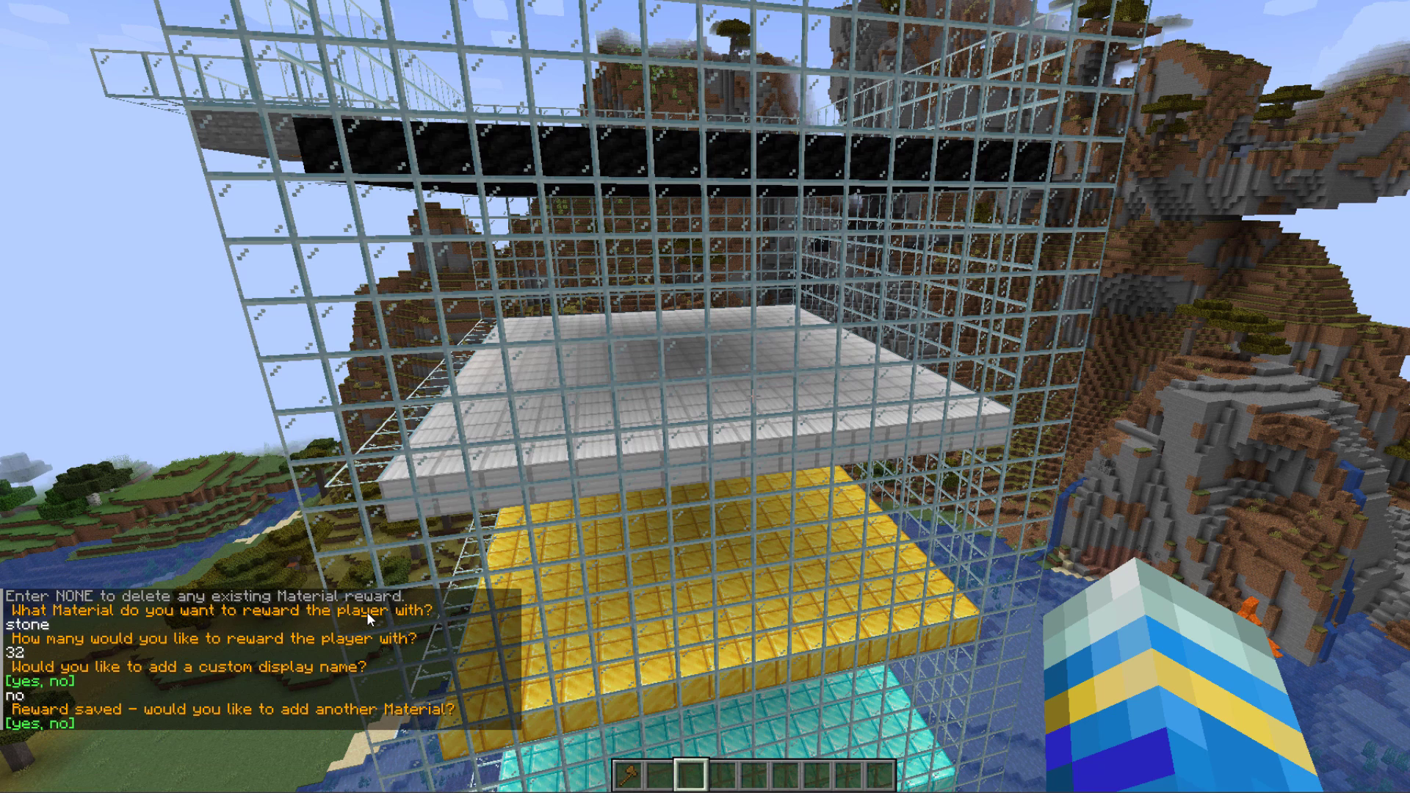
text(tyes)
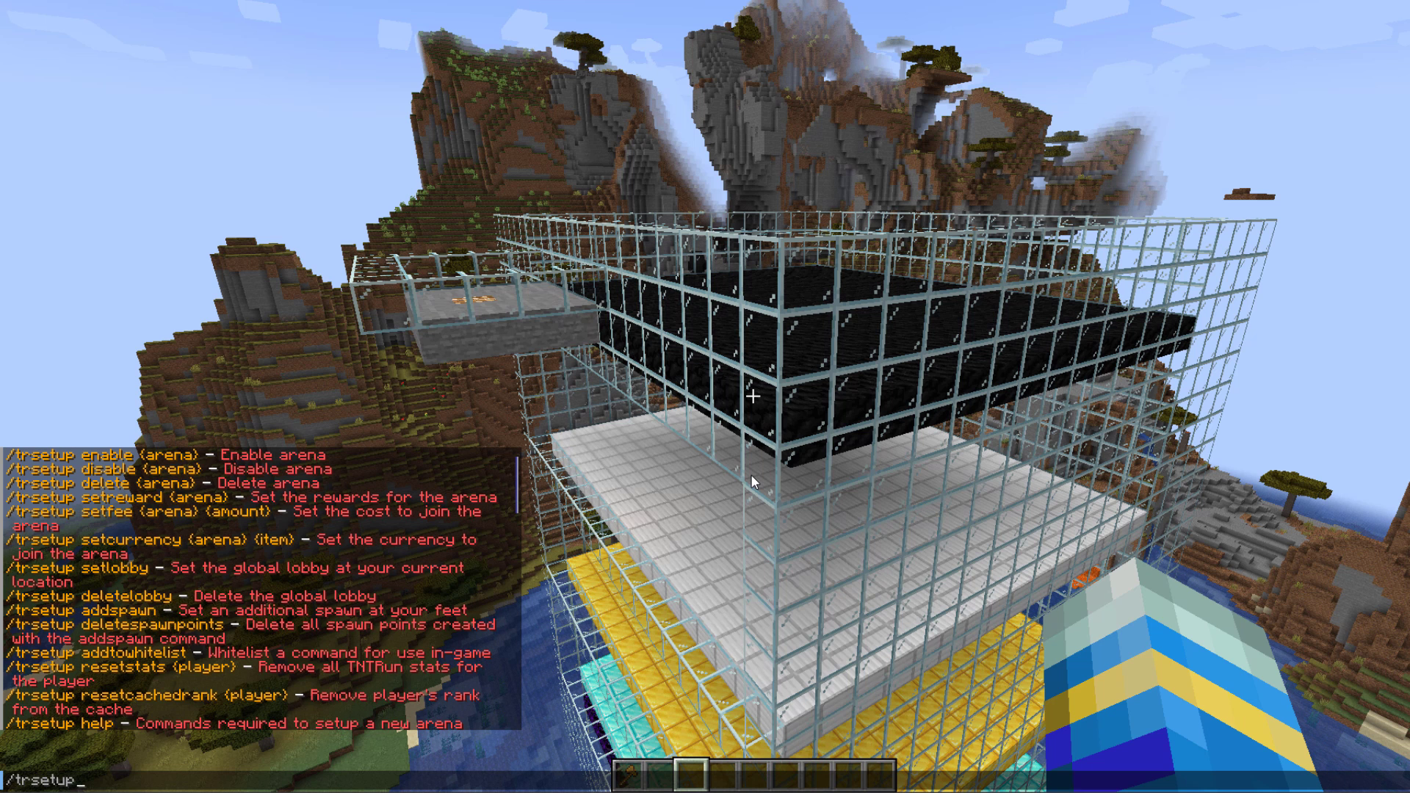
Set arena test's join fee to 1 with /trsetup setfee test 1.
text(setfee test)
text( 1)
key(Return)
key(t)
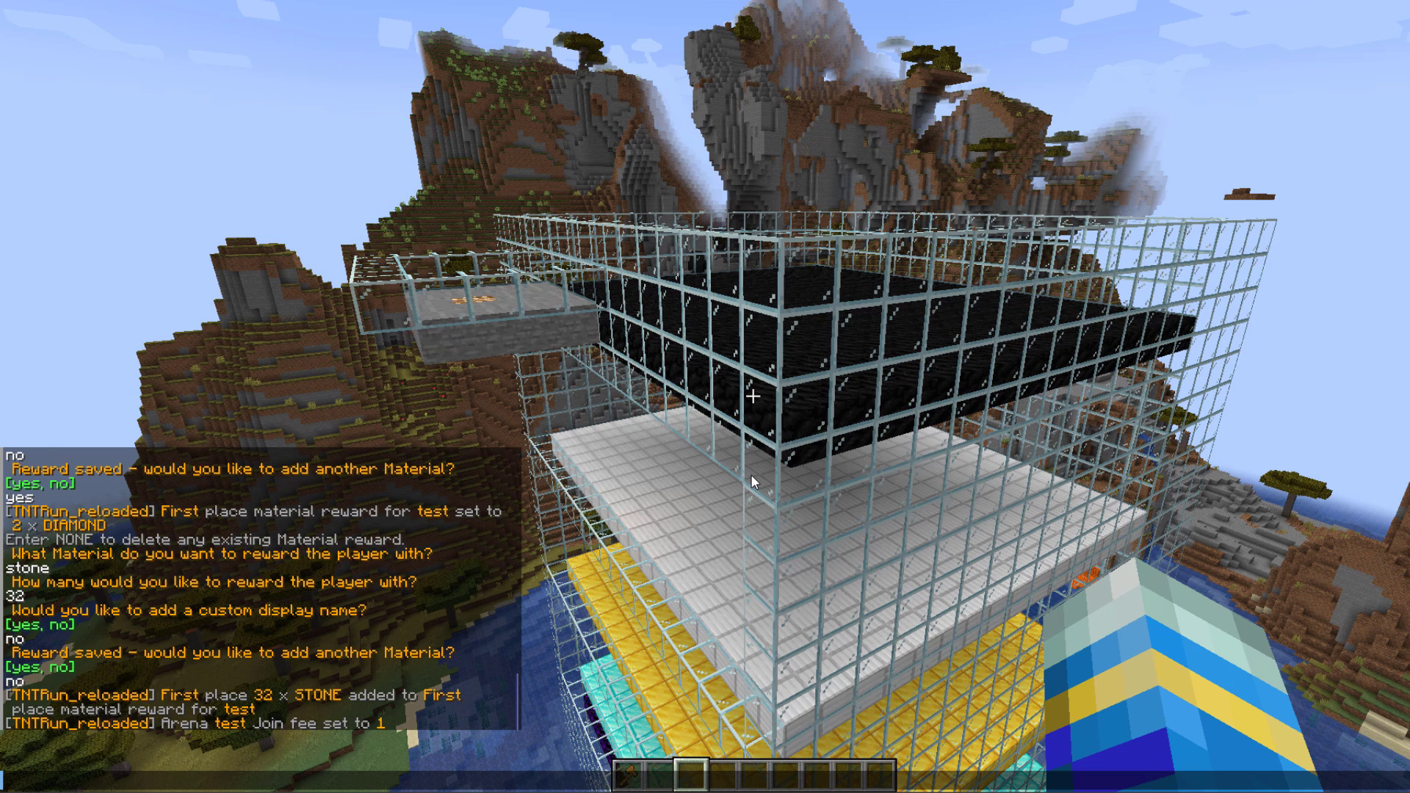
scroll(751, 475, up, 20)
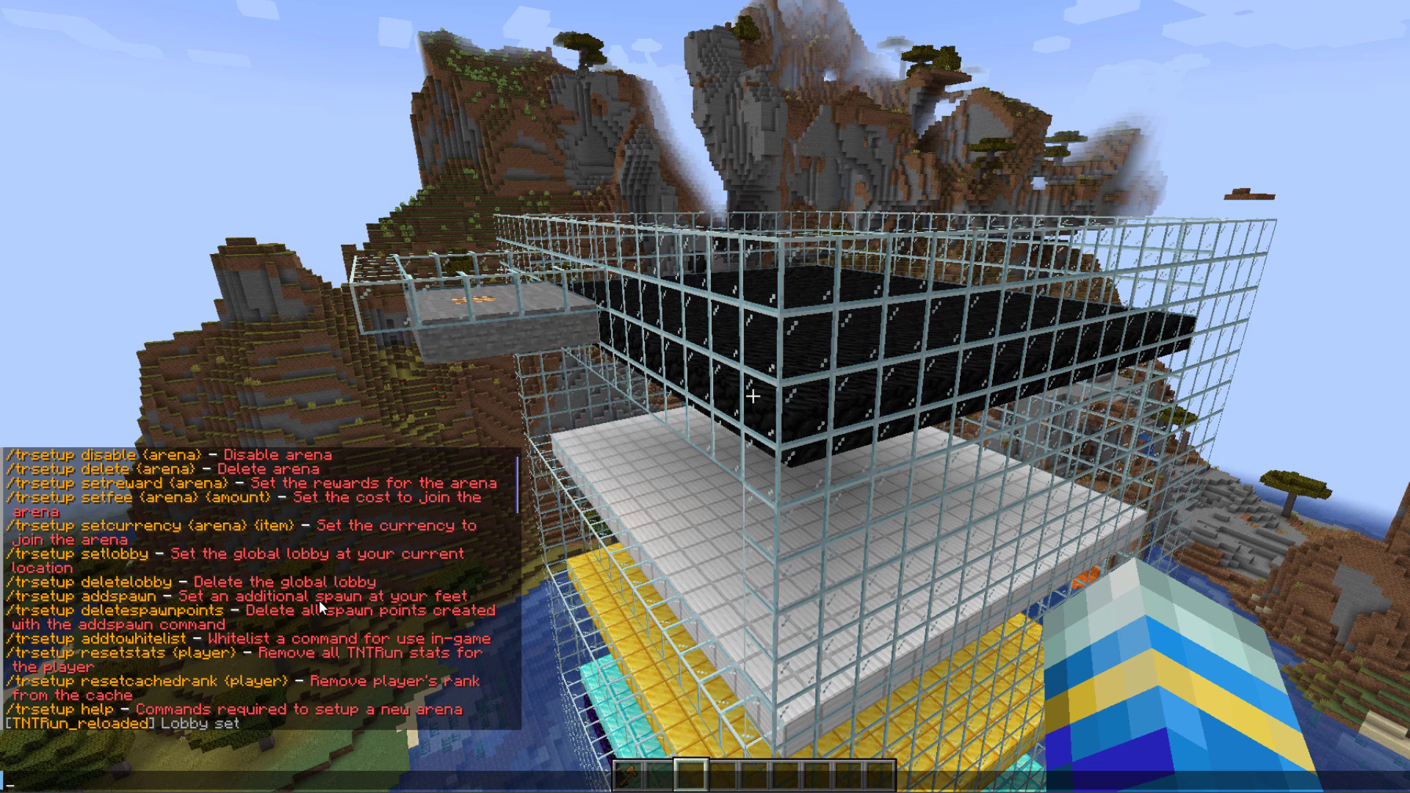
Make DIAMOND the fee currency for arena test.
text(/trsetup setcurrency)
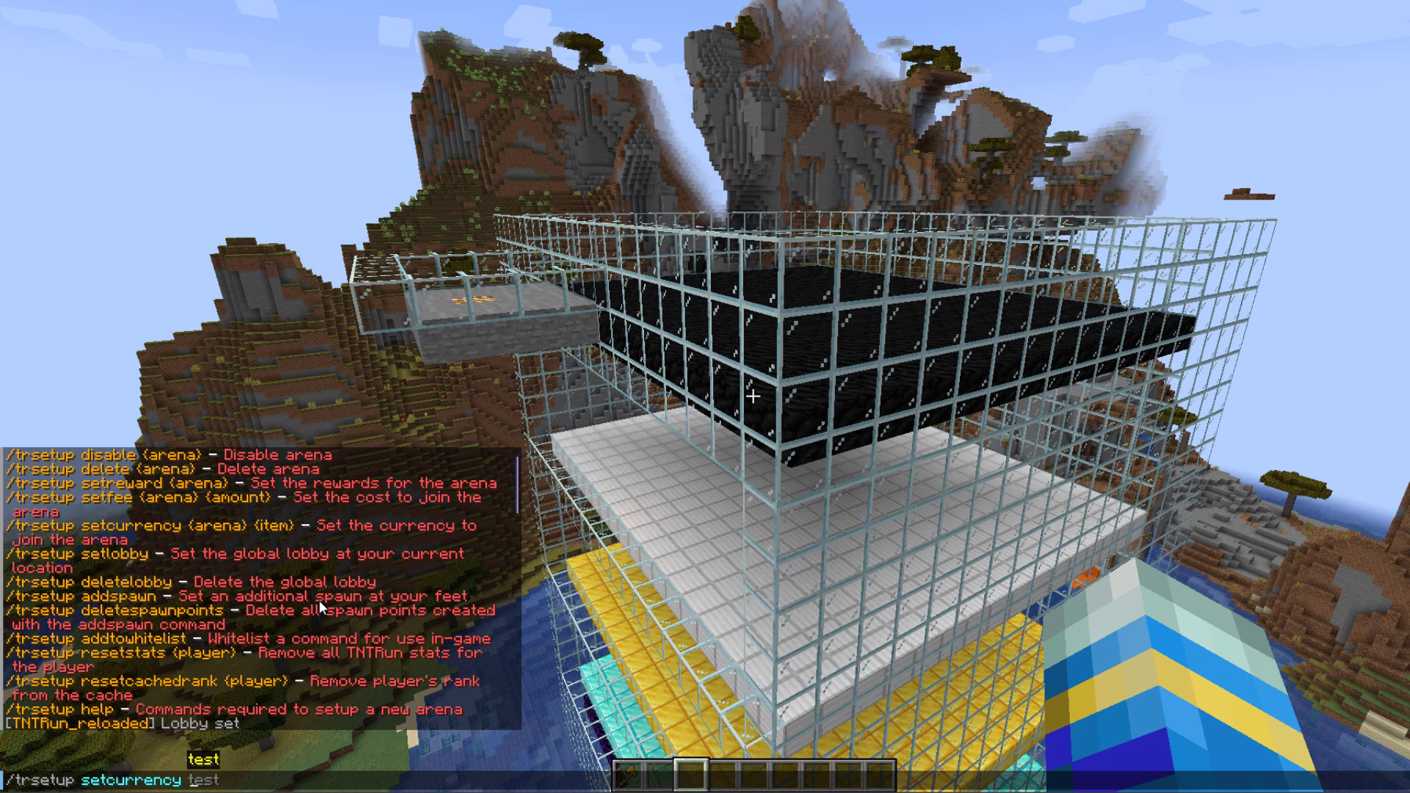
key(Tab)
text(diamond)
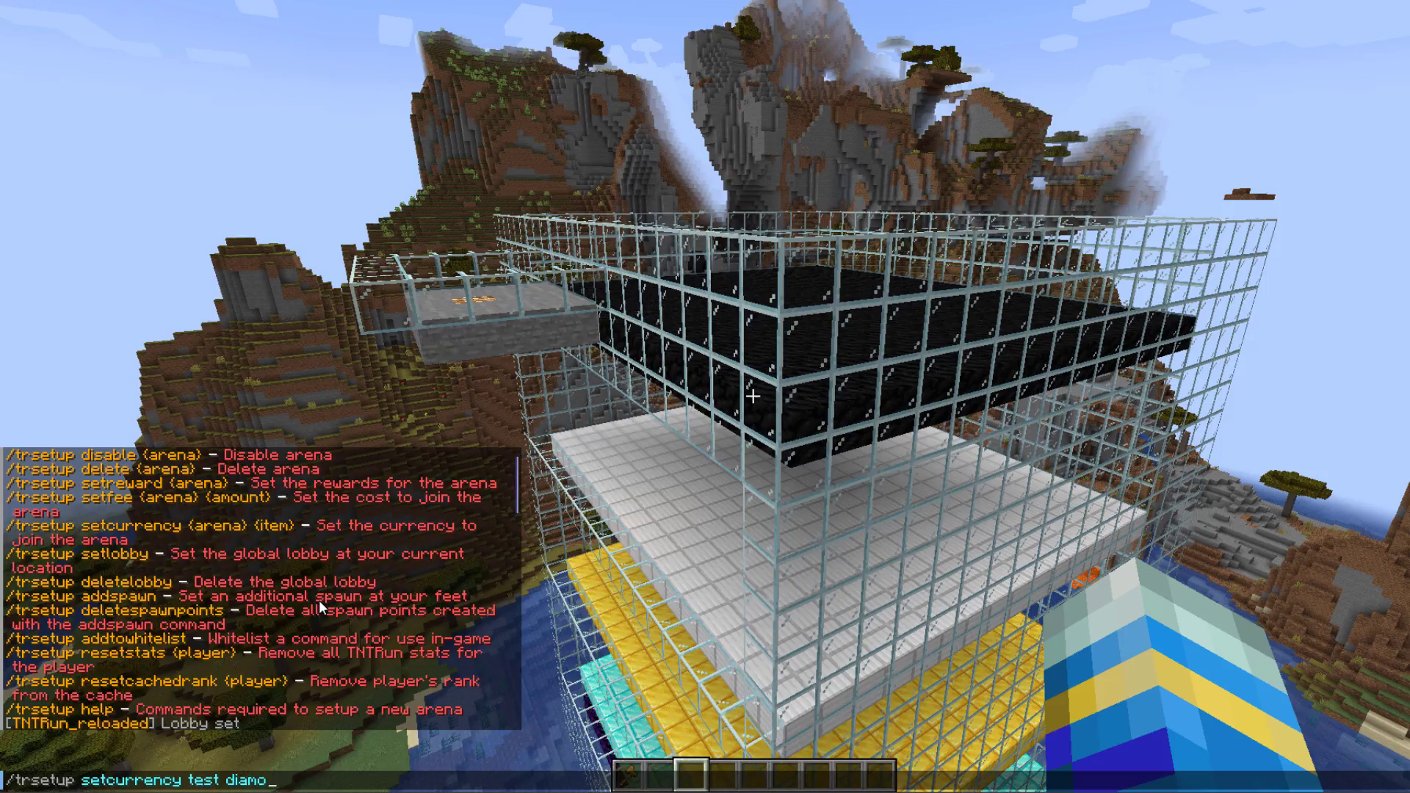
key(Return)
key(space)
key(d)
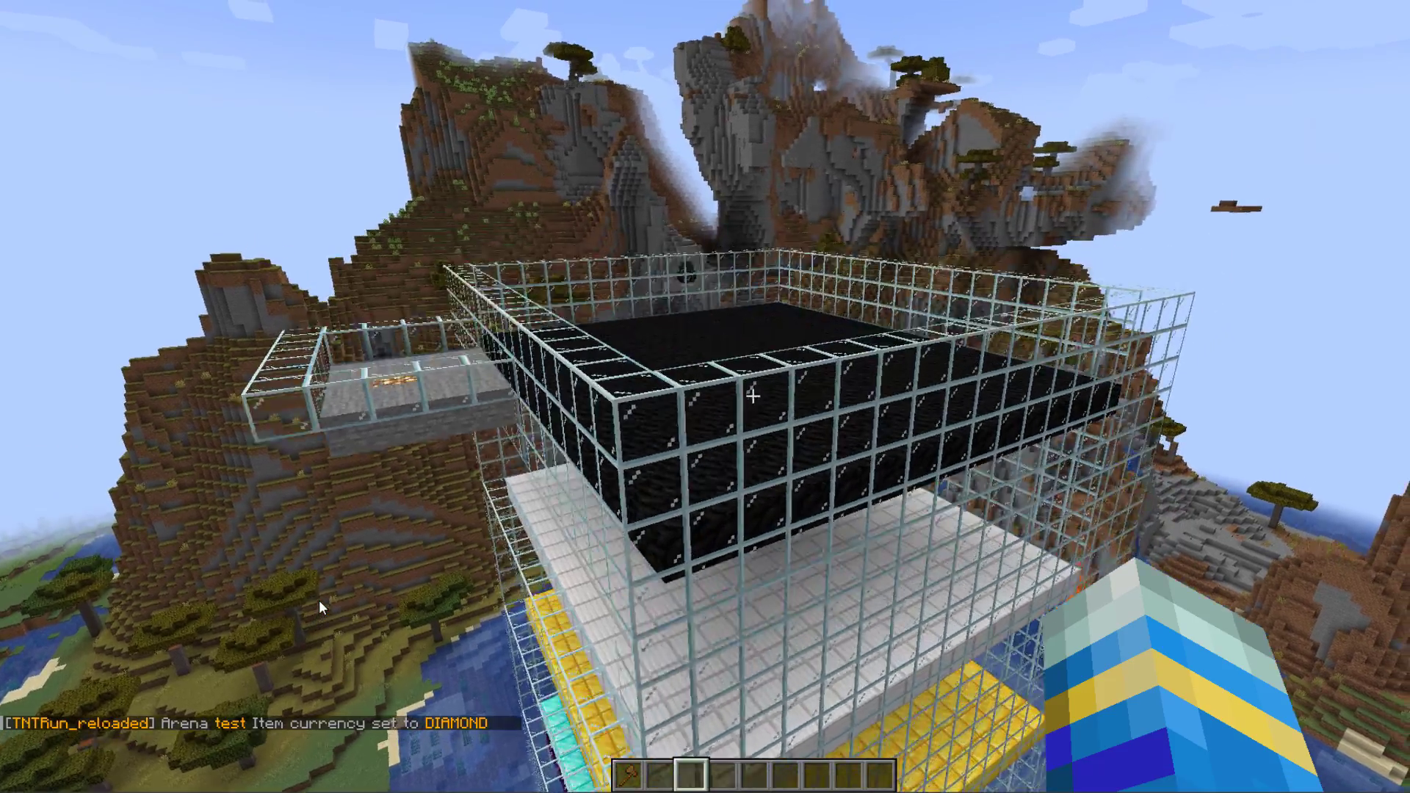
key(w)
scroll(753, 396, up, 1)
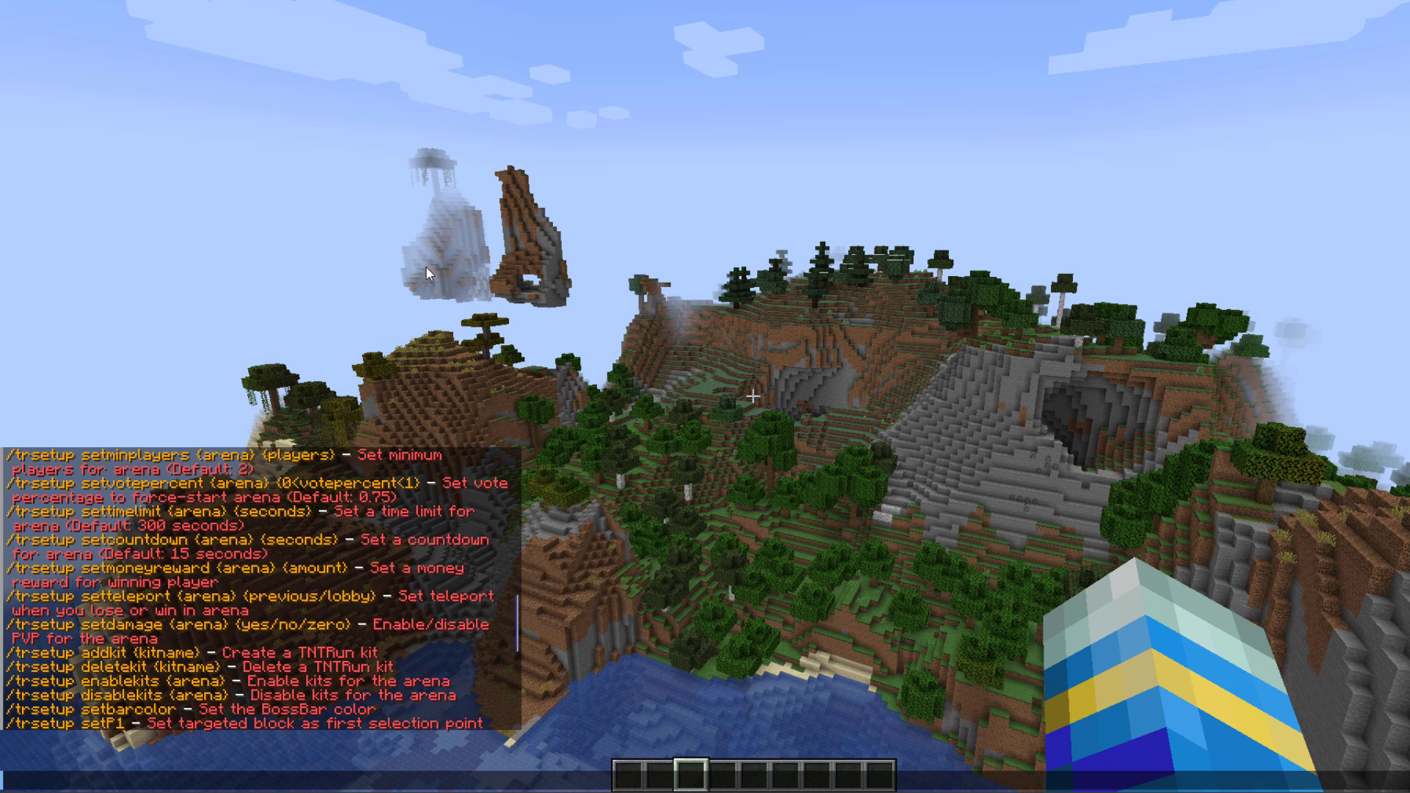
Set arena test's countdown to 30 seconds and its teleport destination to LOBBY.
text(setcountdown test 30)
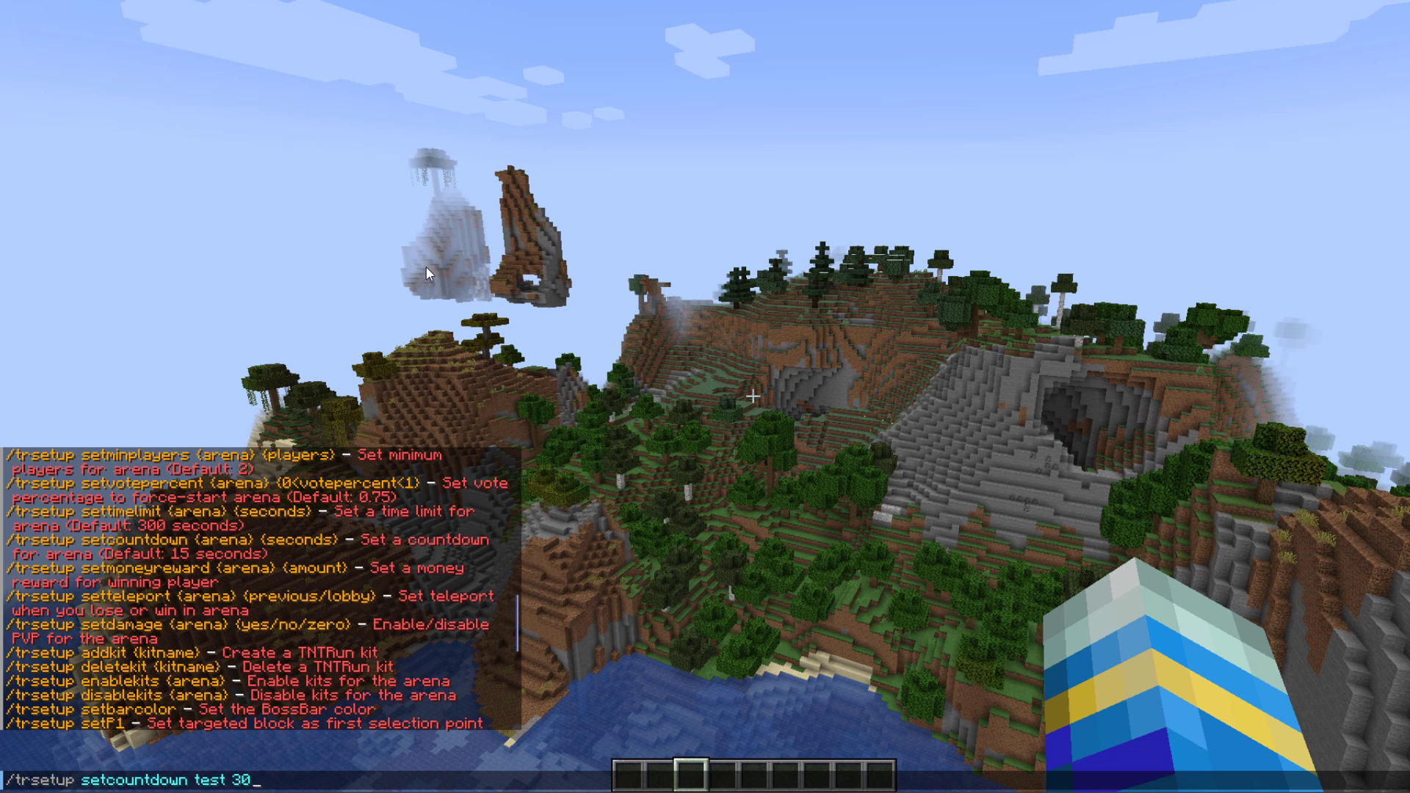
key(Return)
text(/trsetup sette)
scroll(478, 639, up, 10)
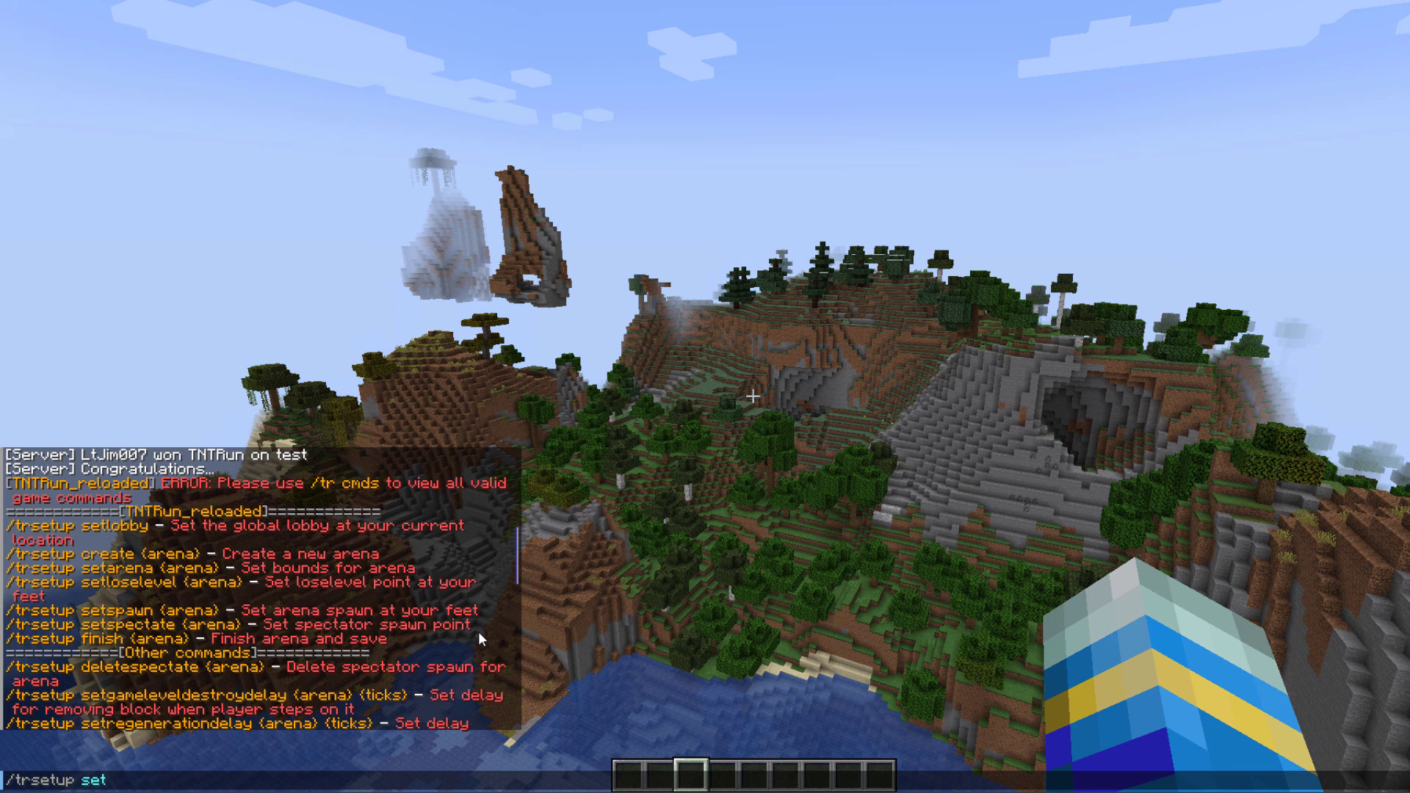
key(Tab)
key(Tab)
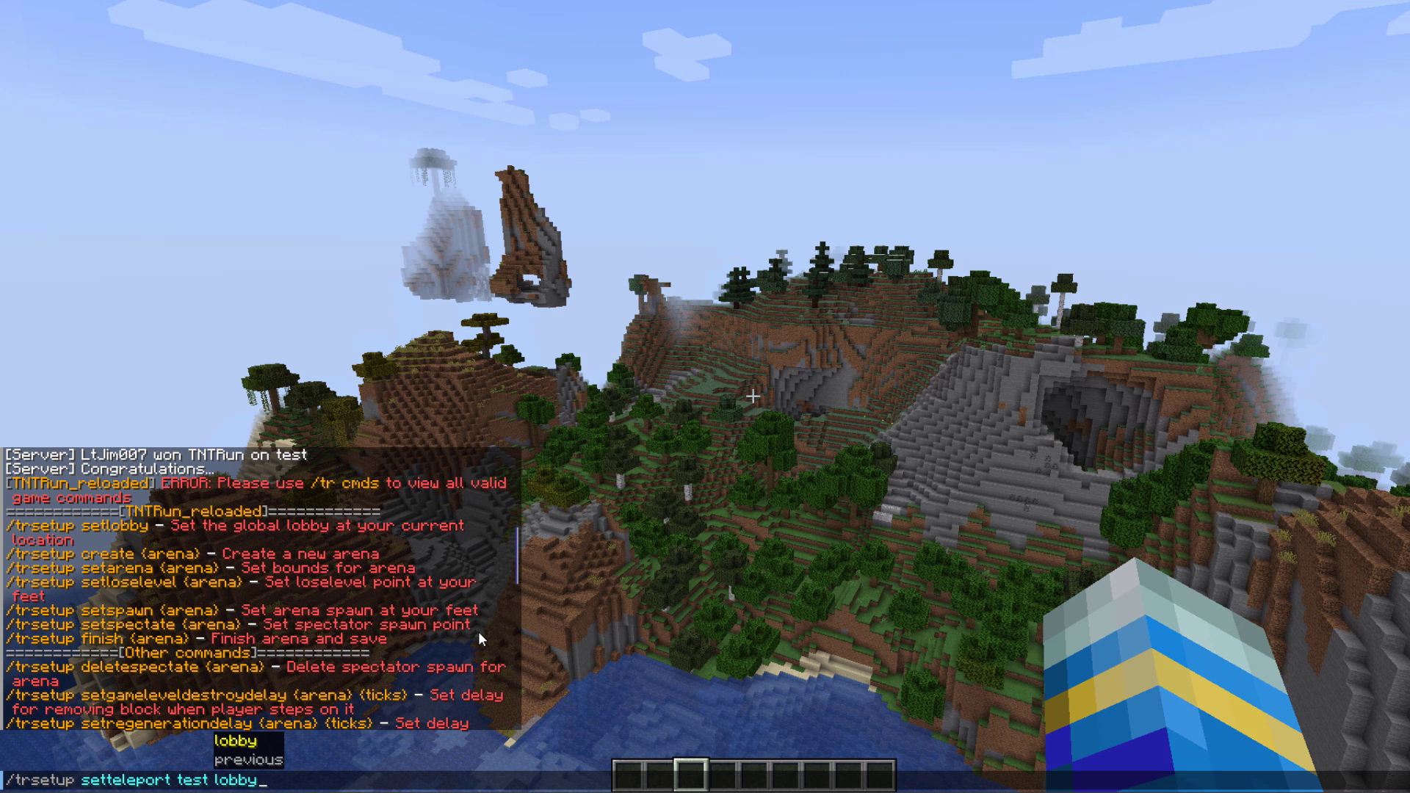
key(Return)
Set arena test's time limit to 60 seconds.
key(t)
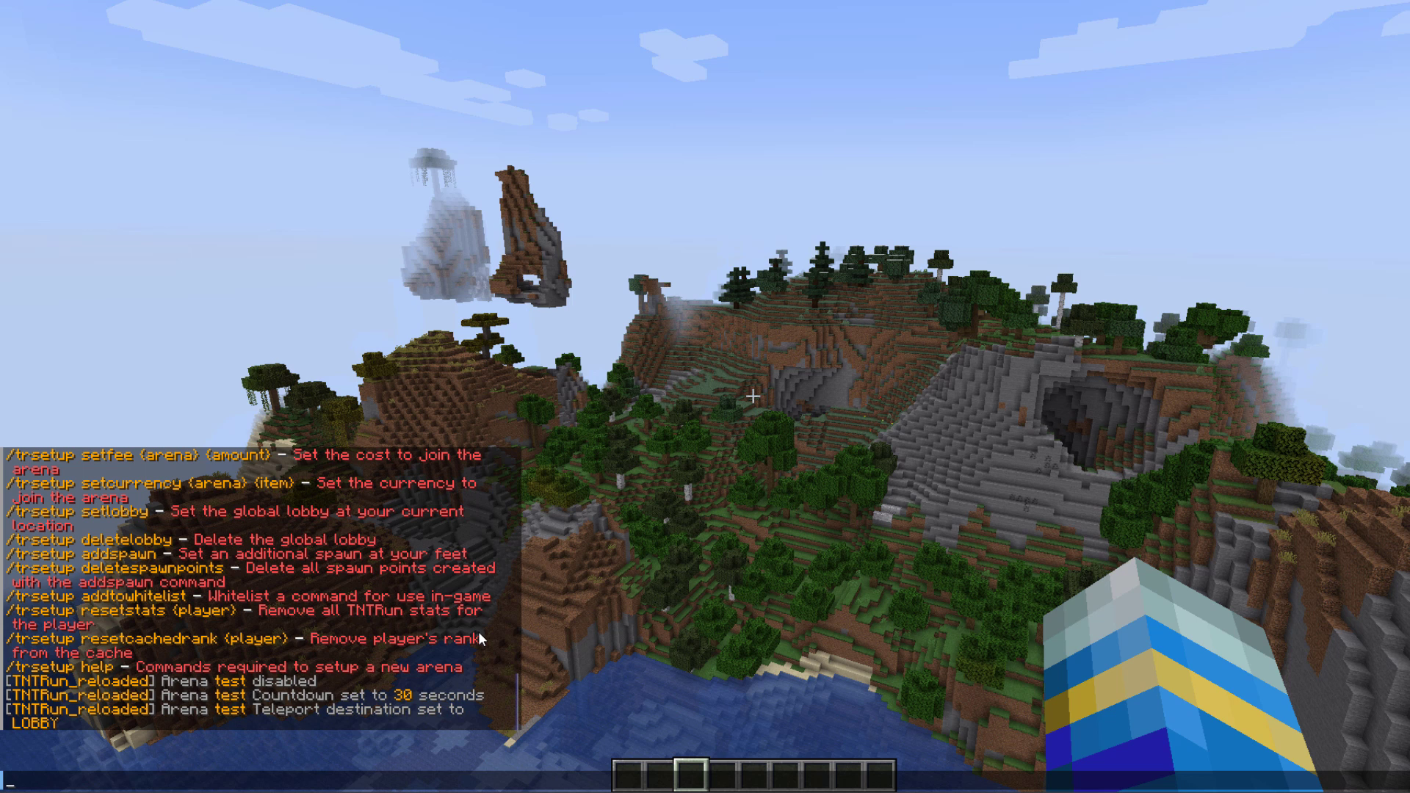
scroll(724, 496, up, 20)
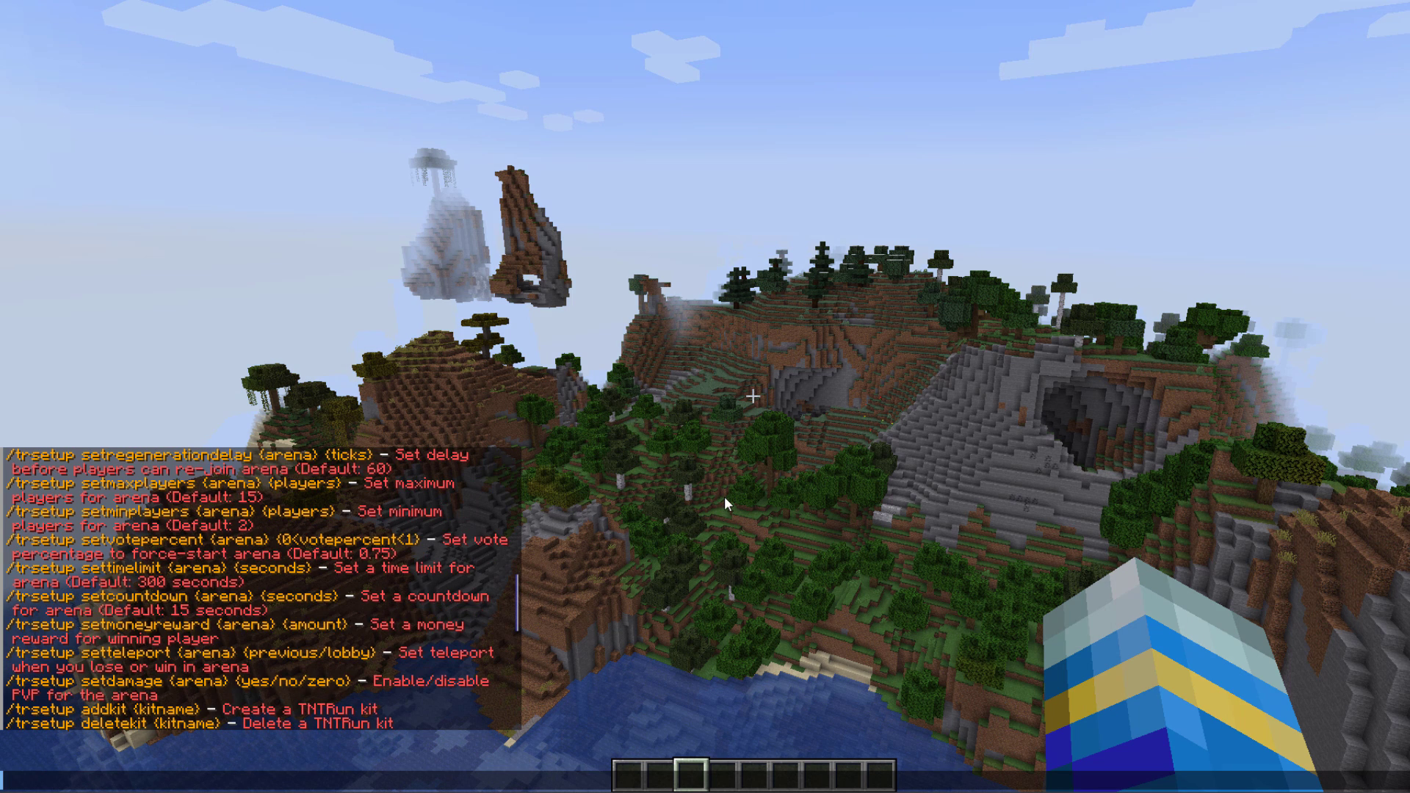
text(setup setarena)
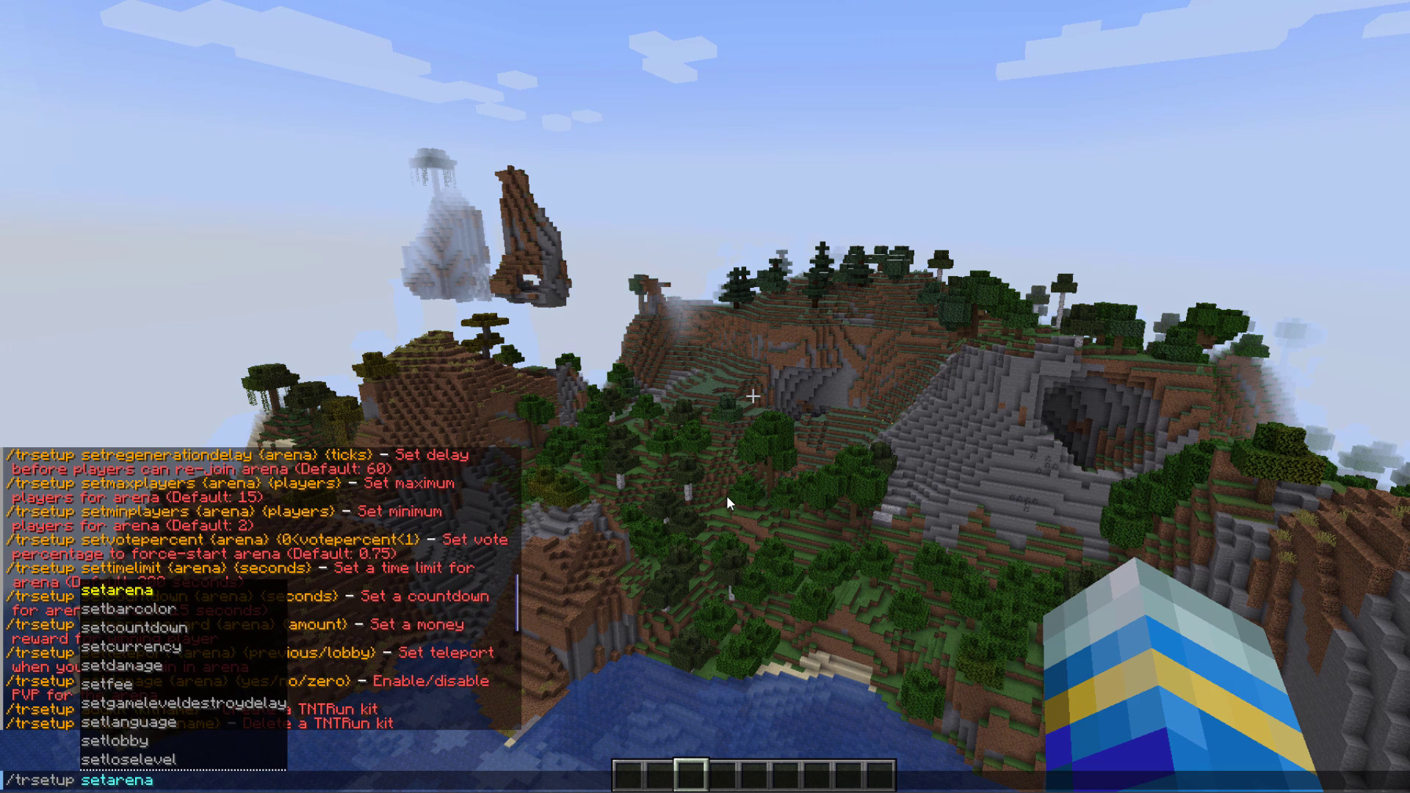
key(BackSpace)
key(BackSpace)
key(BackSpace)
key(BackSpace)
key(BackSpace)
text(timelimit test 1)
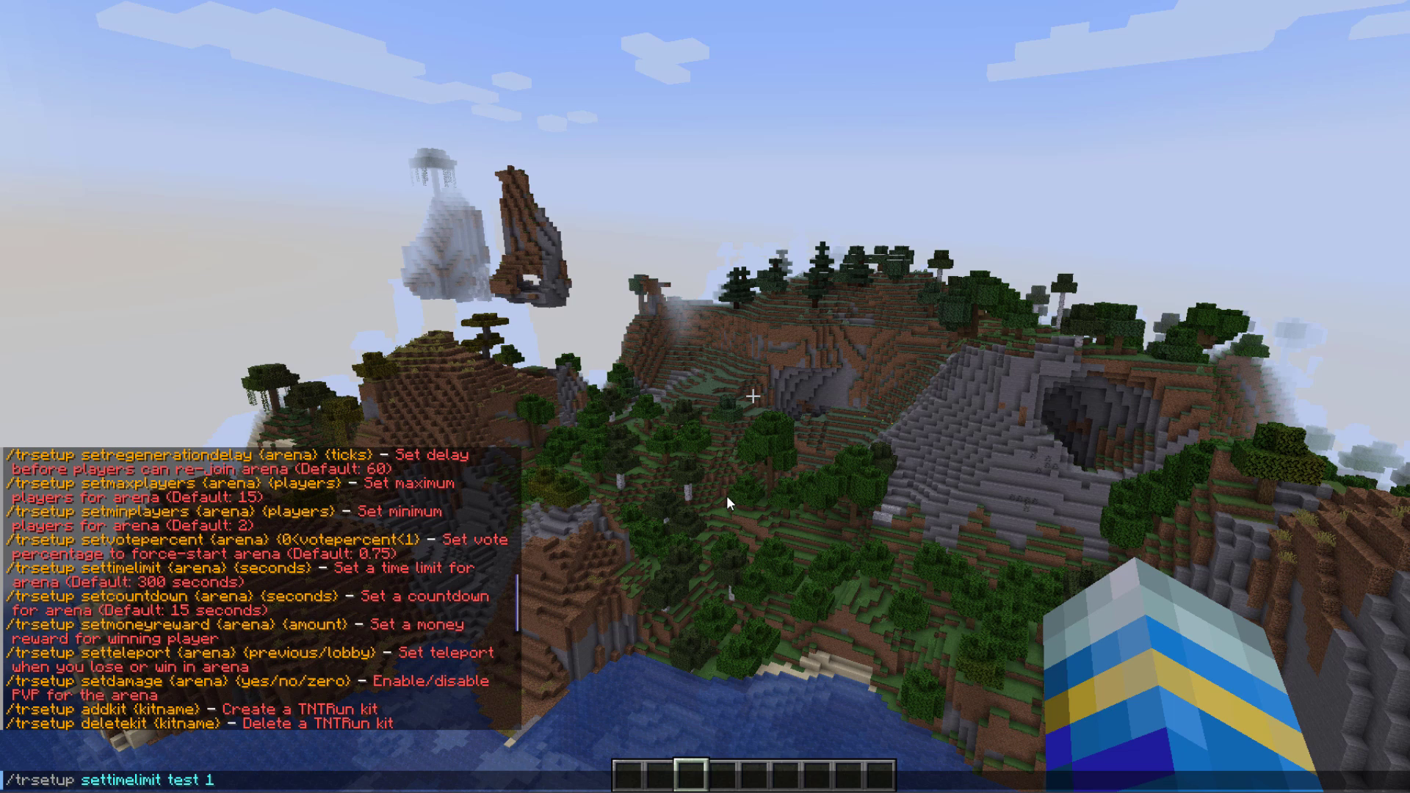
text( 60)
key(Return)
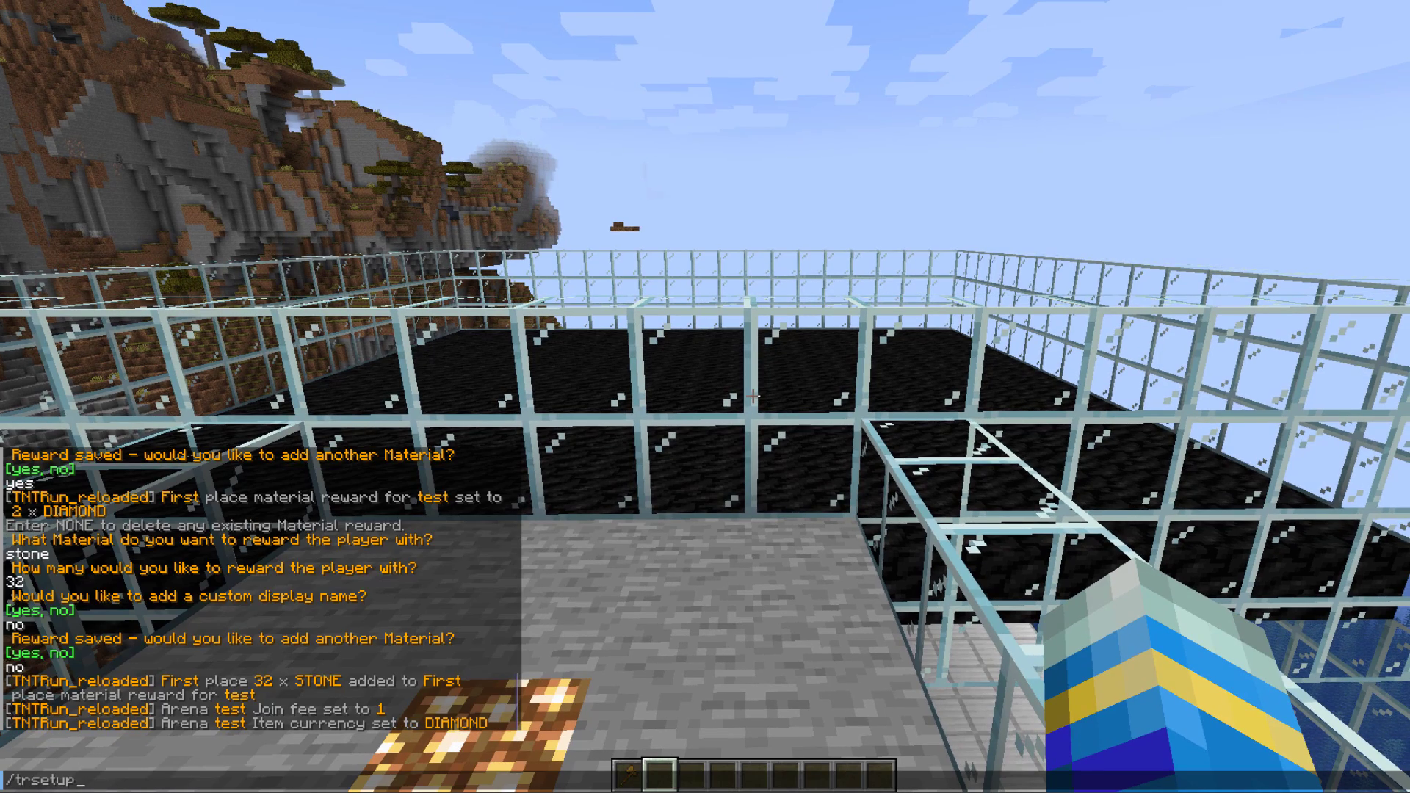
Save arena test with /trsetup finish, then disable it.
text(finish test)
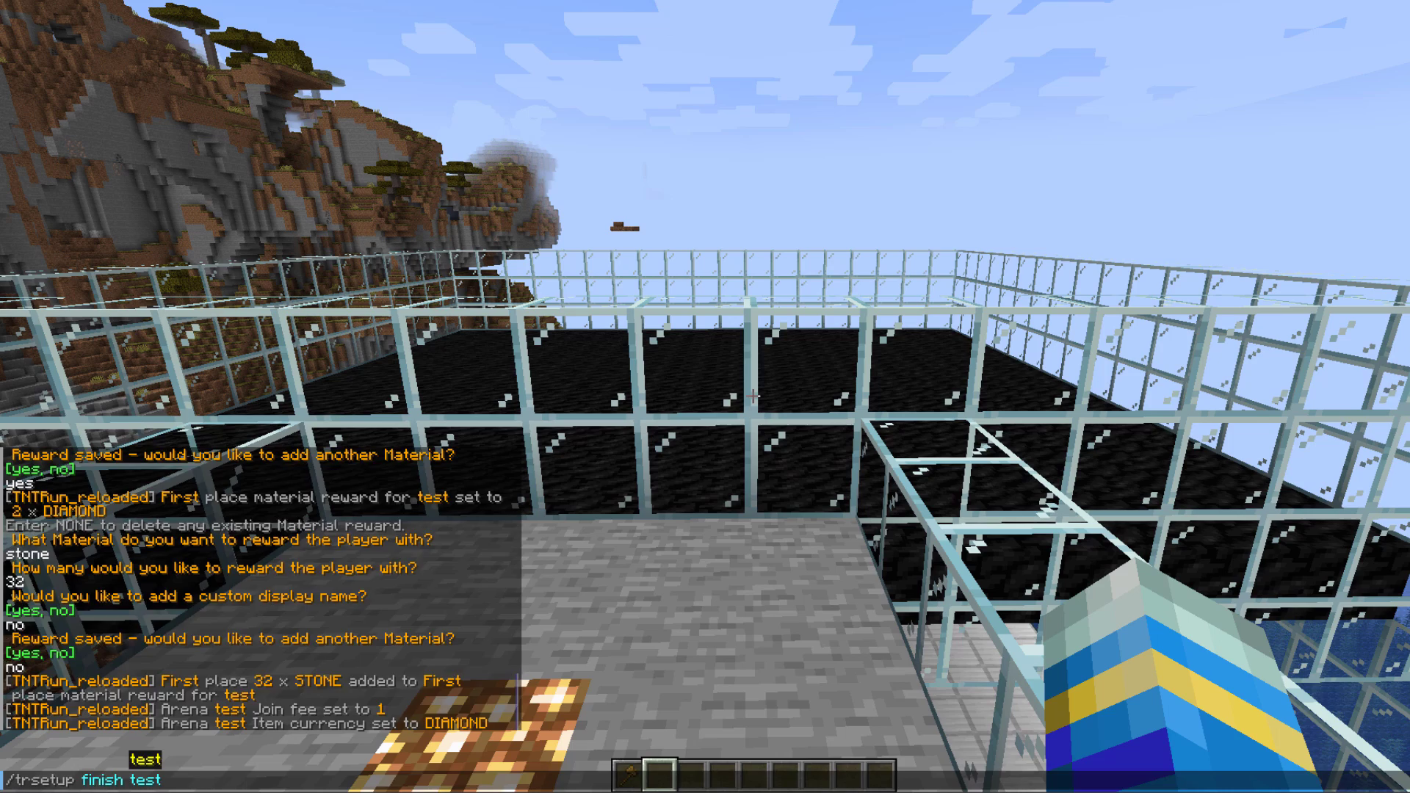
key(Return)
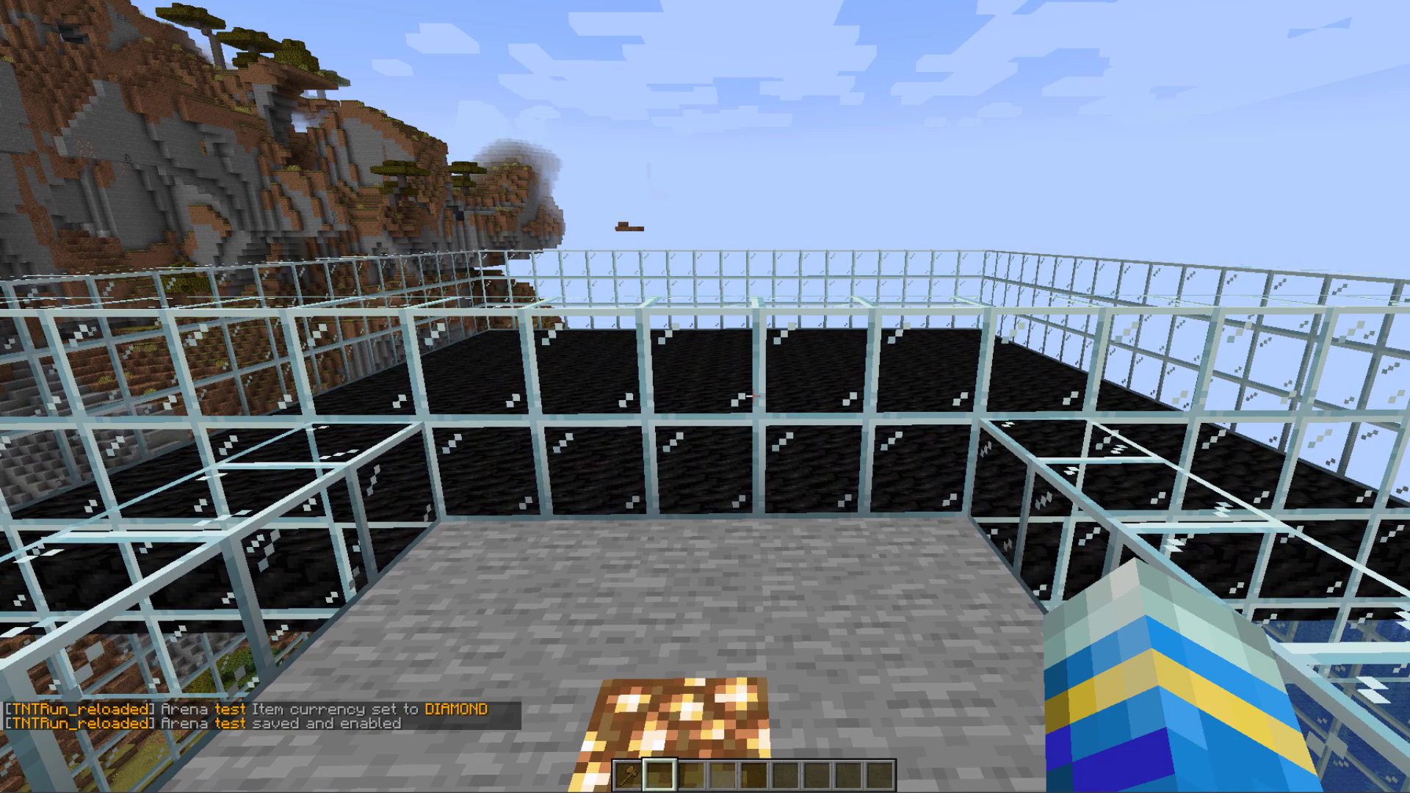
text(/trsetup )
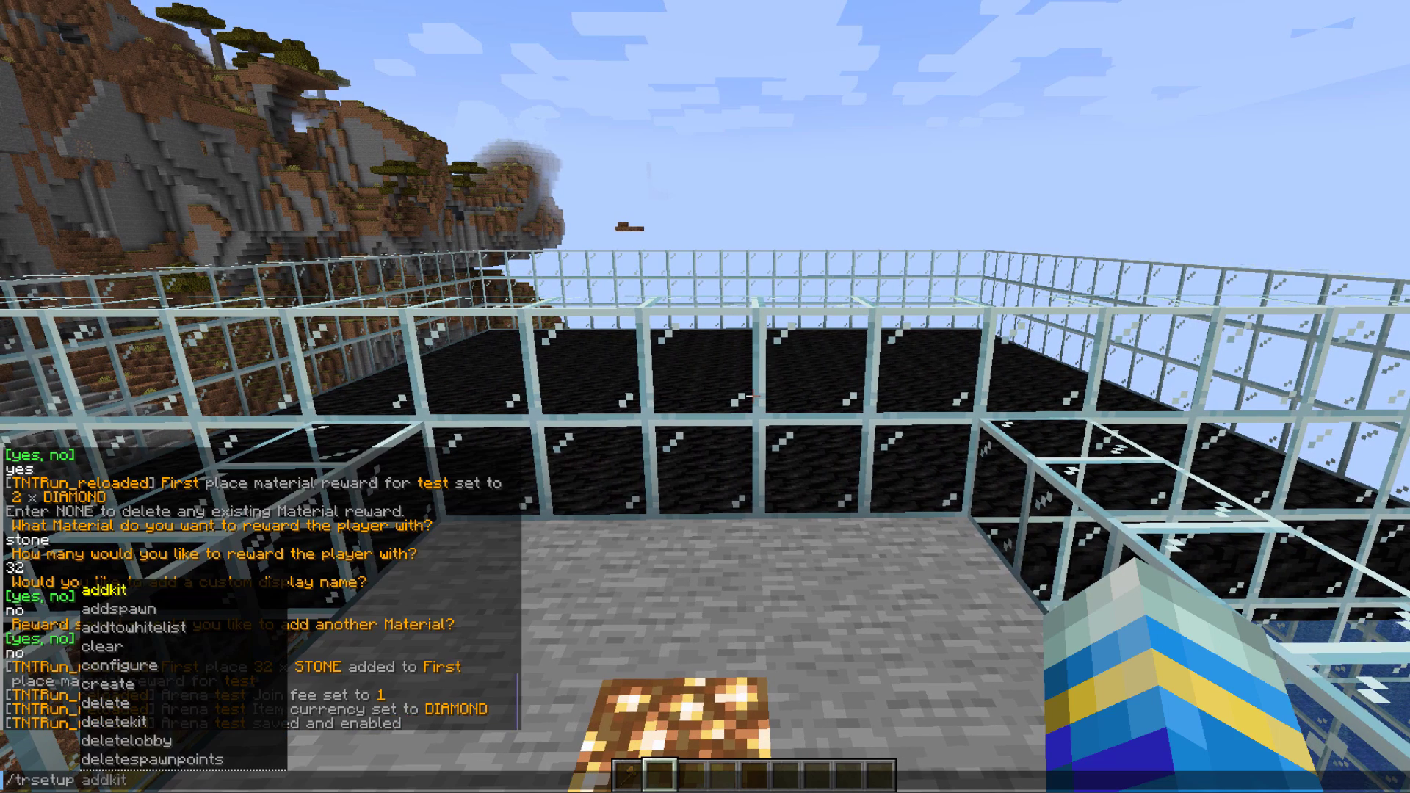
text(disable test)
key(Return)
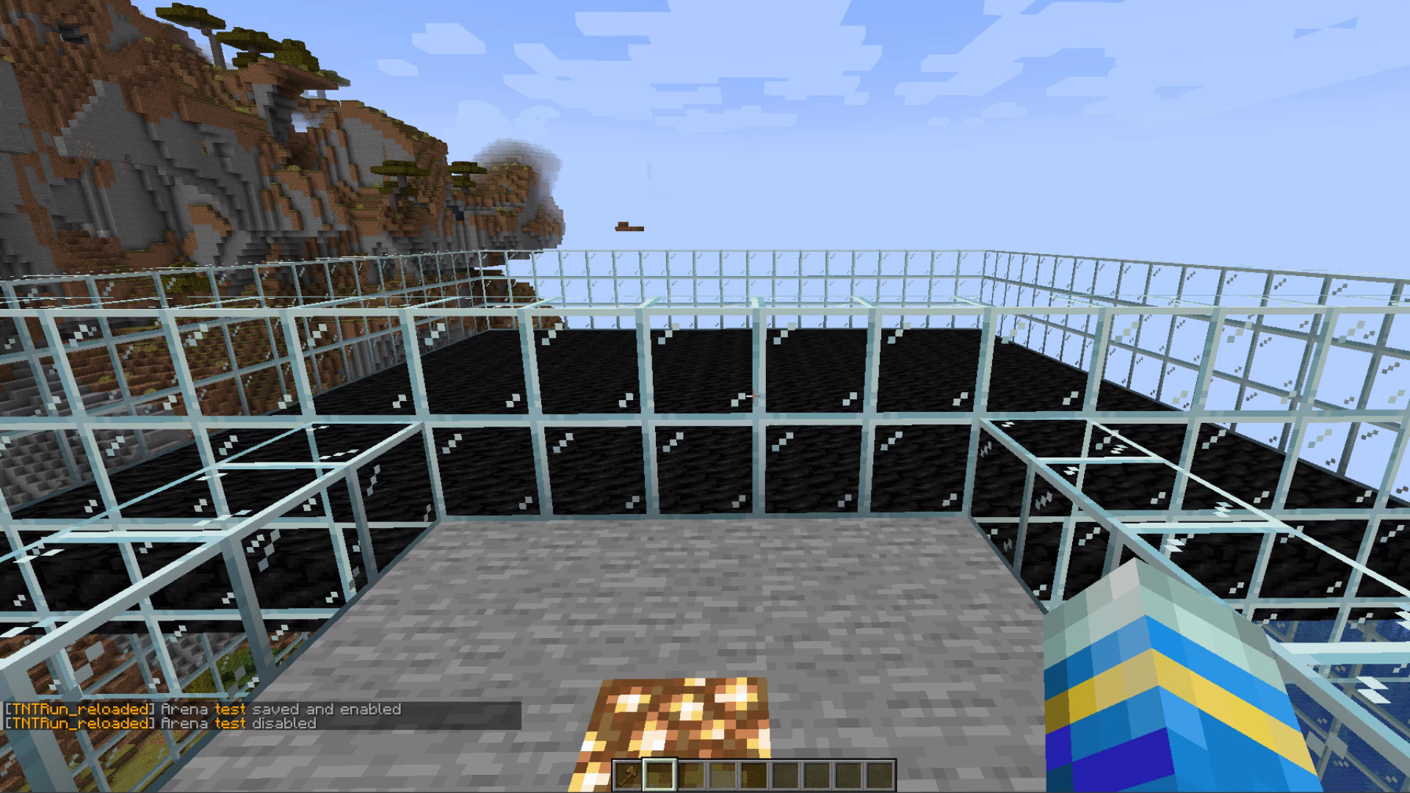
Re-enable arena test and try joining it, refused for lacking 1 DIAMOND.
key(t)
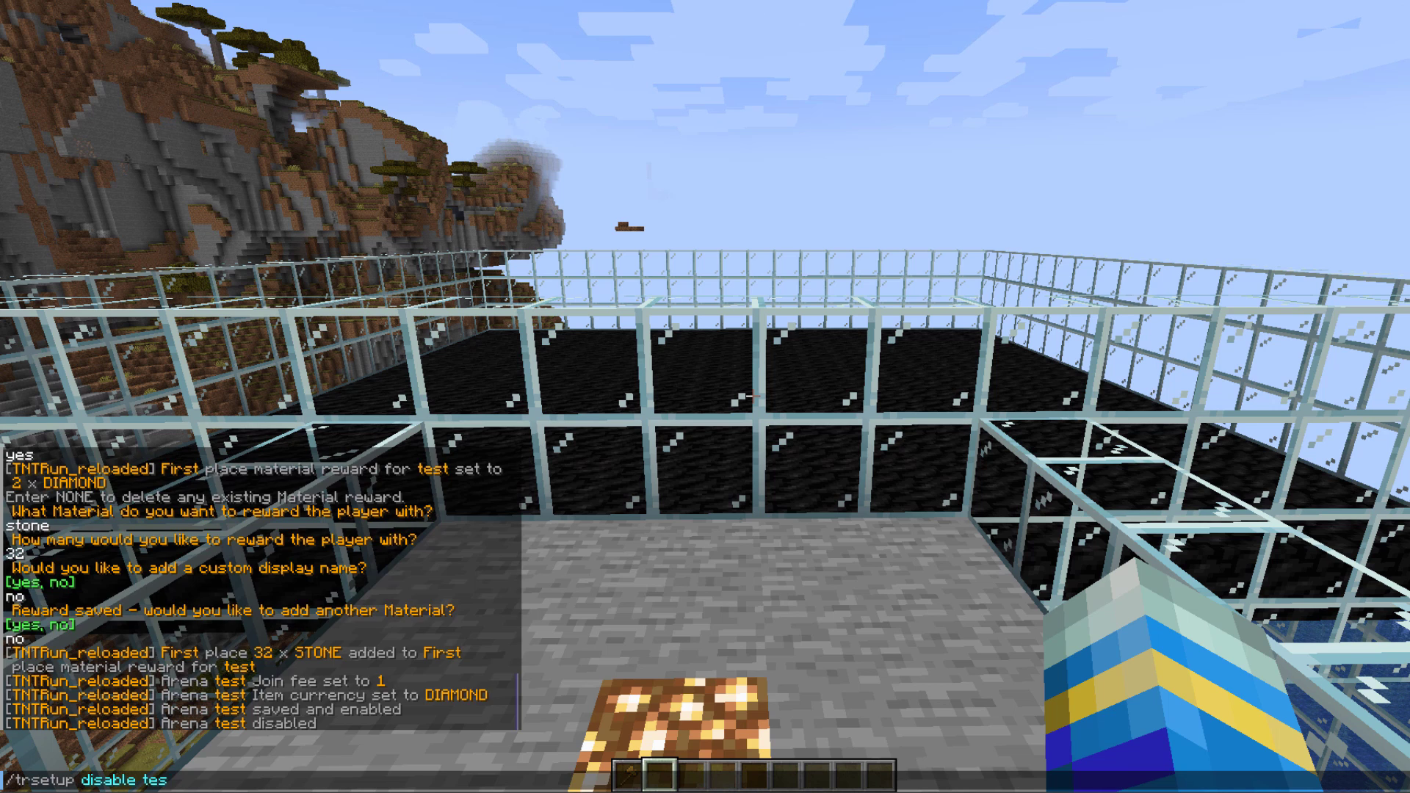
text(/trsetup enable test)
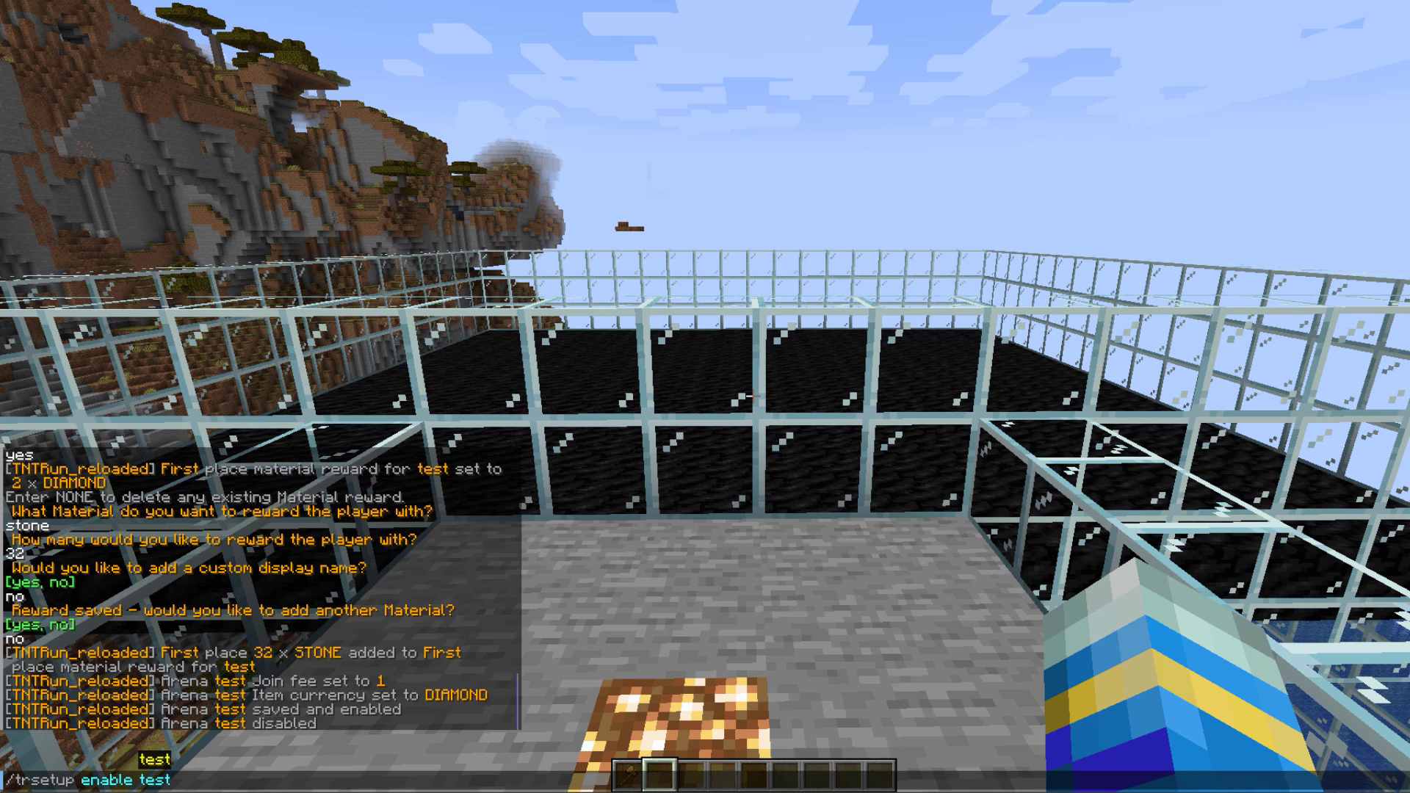
key(Return)
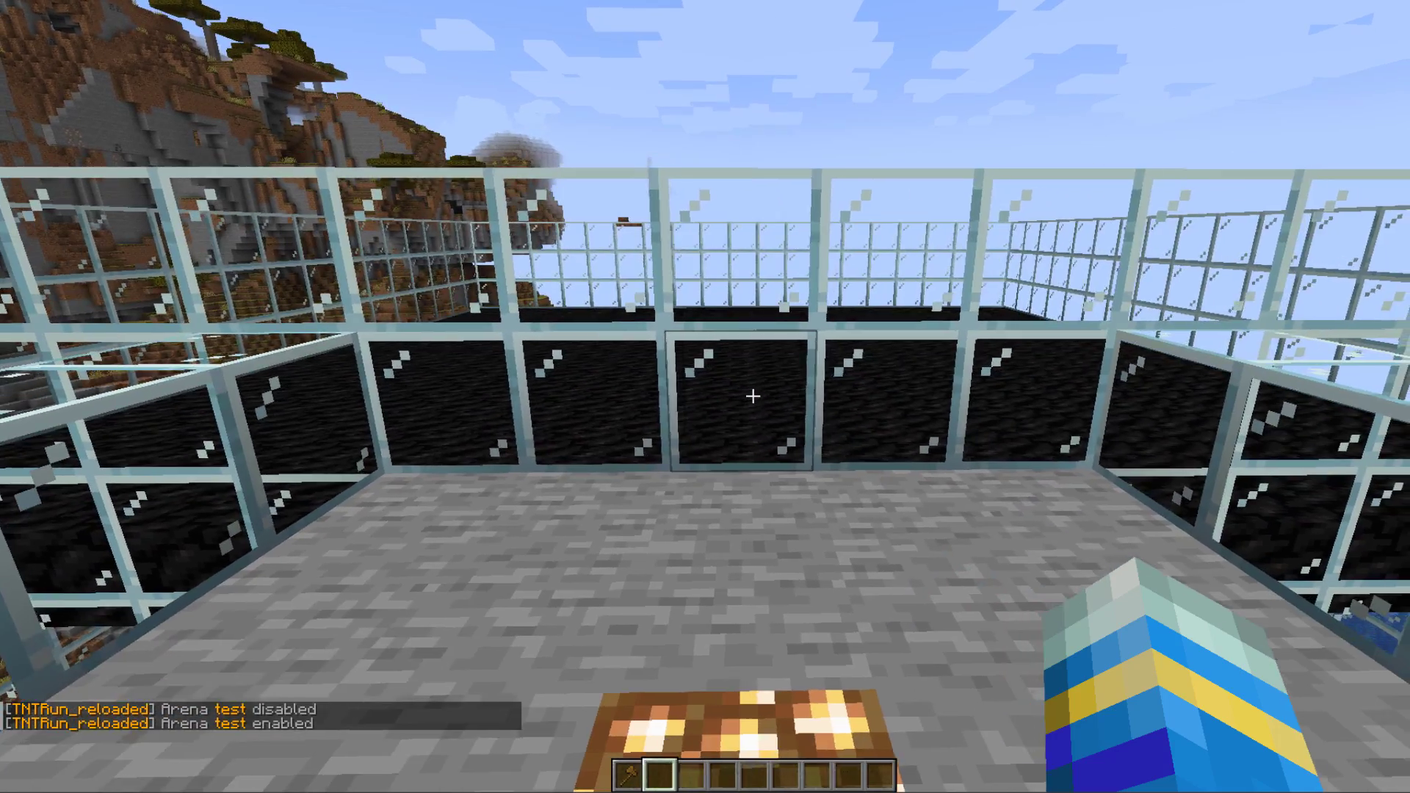
key(slash)
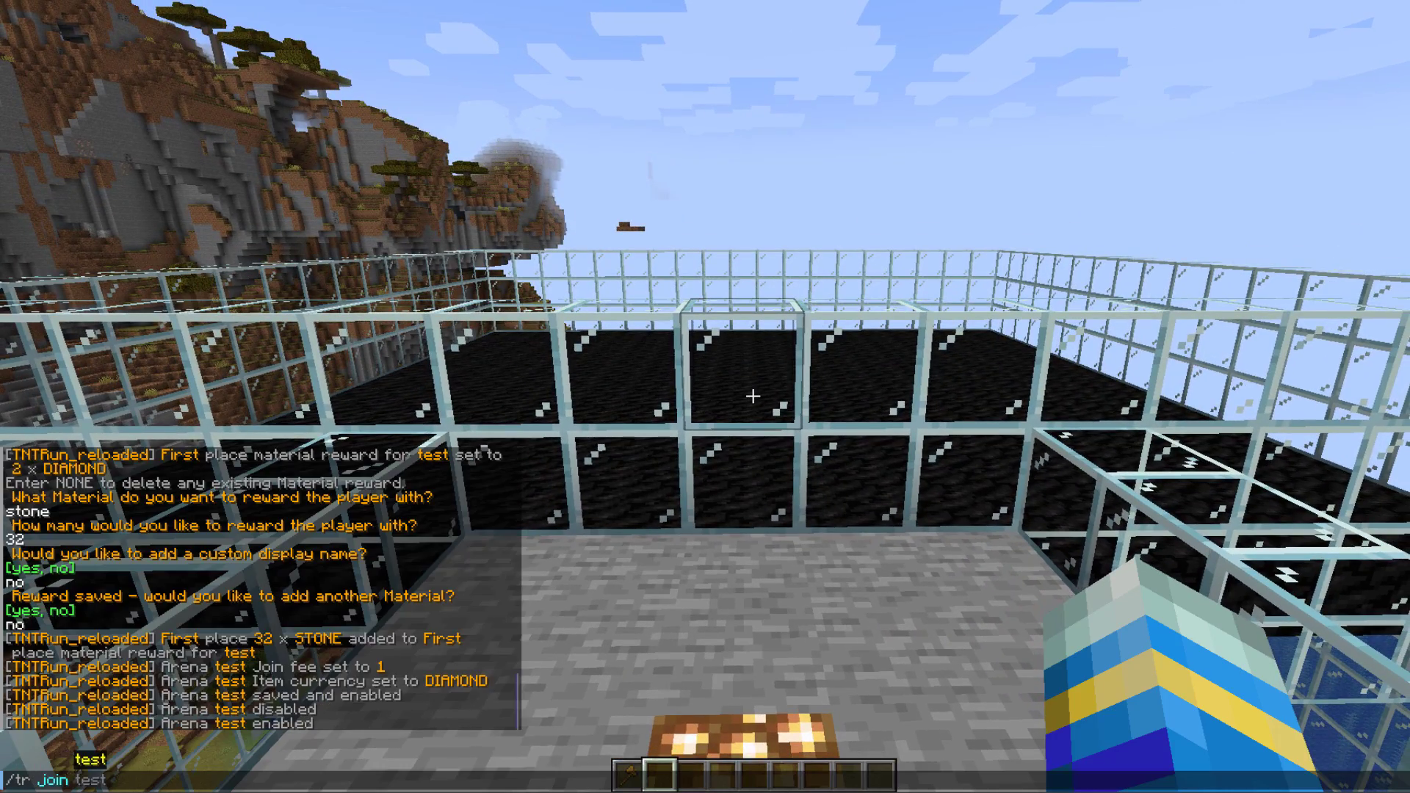
key(Return)
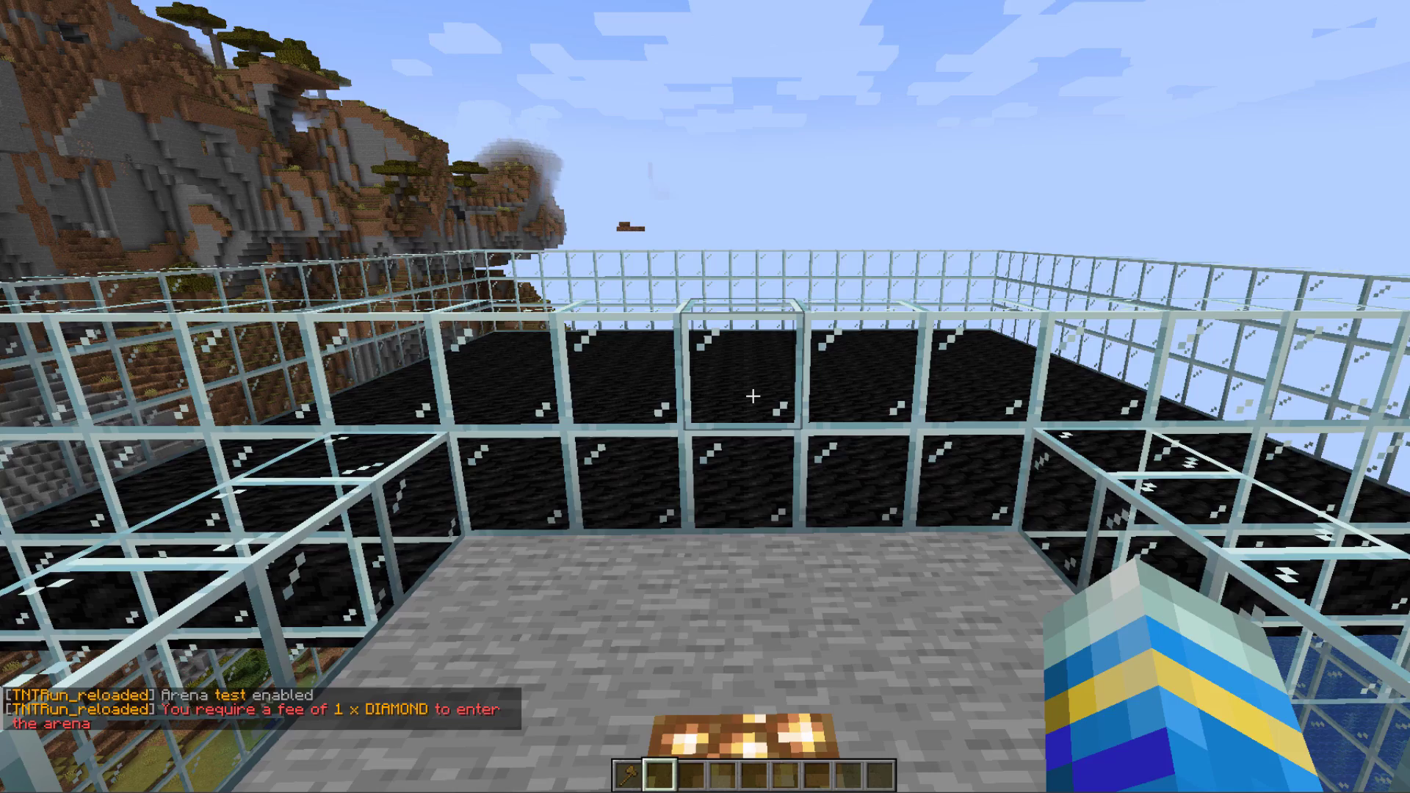
Search the creative inventory for a diamond and put it in the hotbar.
text(ed)
text(ia)
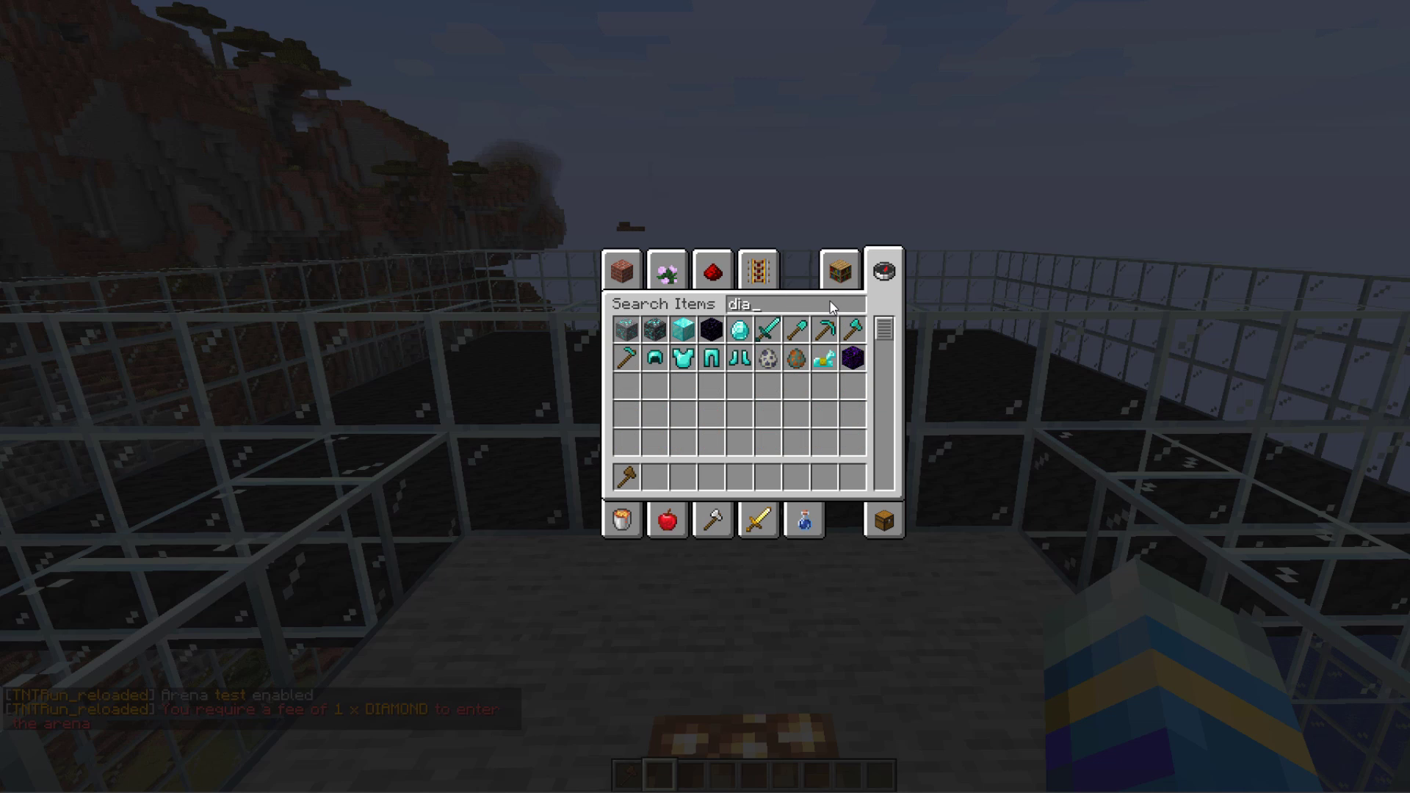
click(739, 332)
click(654, 484)
key(Escape)
Join arena test with /tr join test, paying the 1 diamond fee.
text(t)
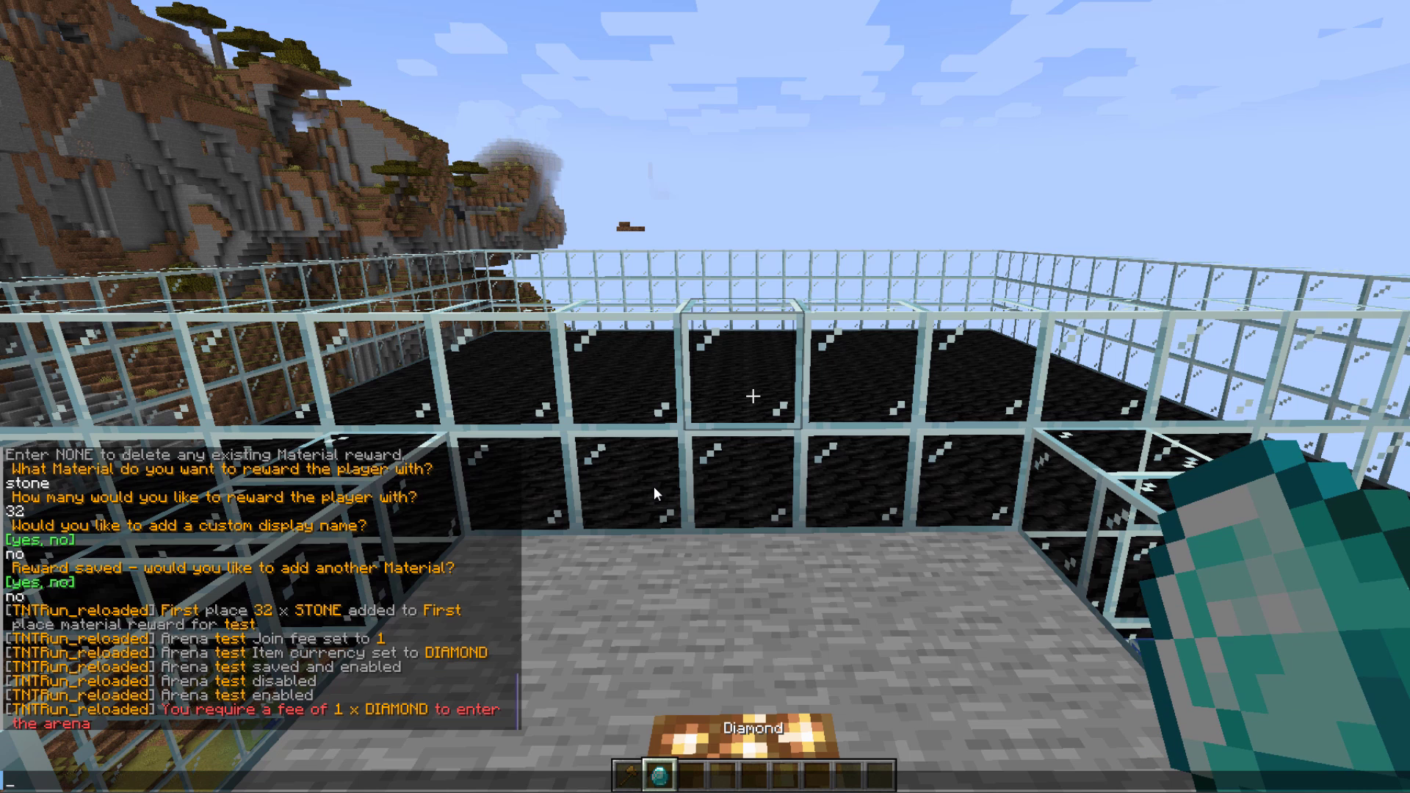
text(/tr join test)
key(Return)
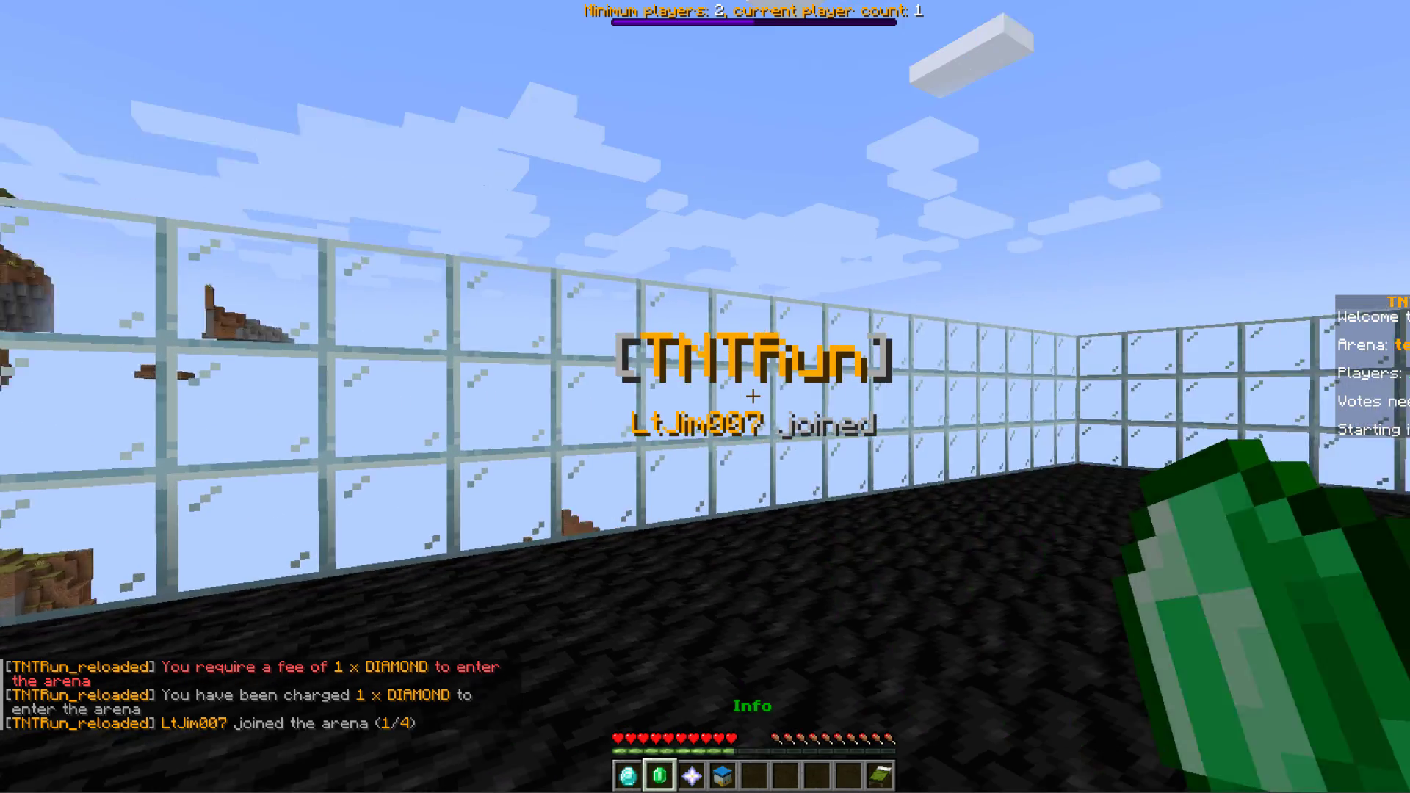
key(t)
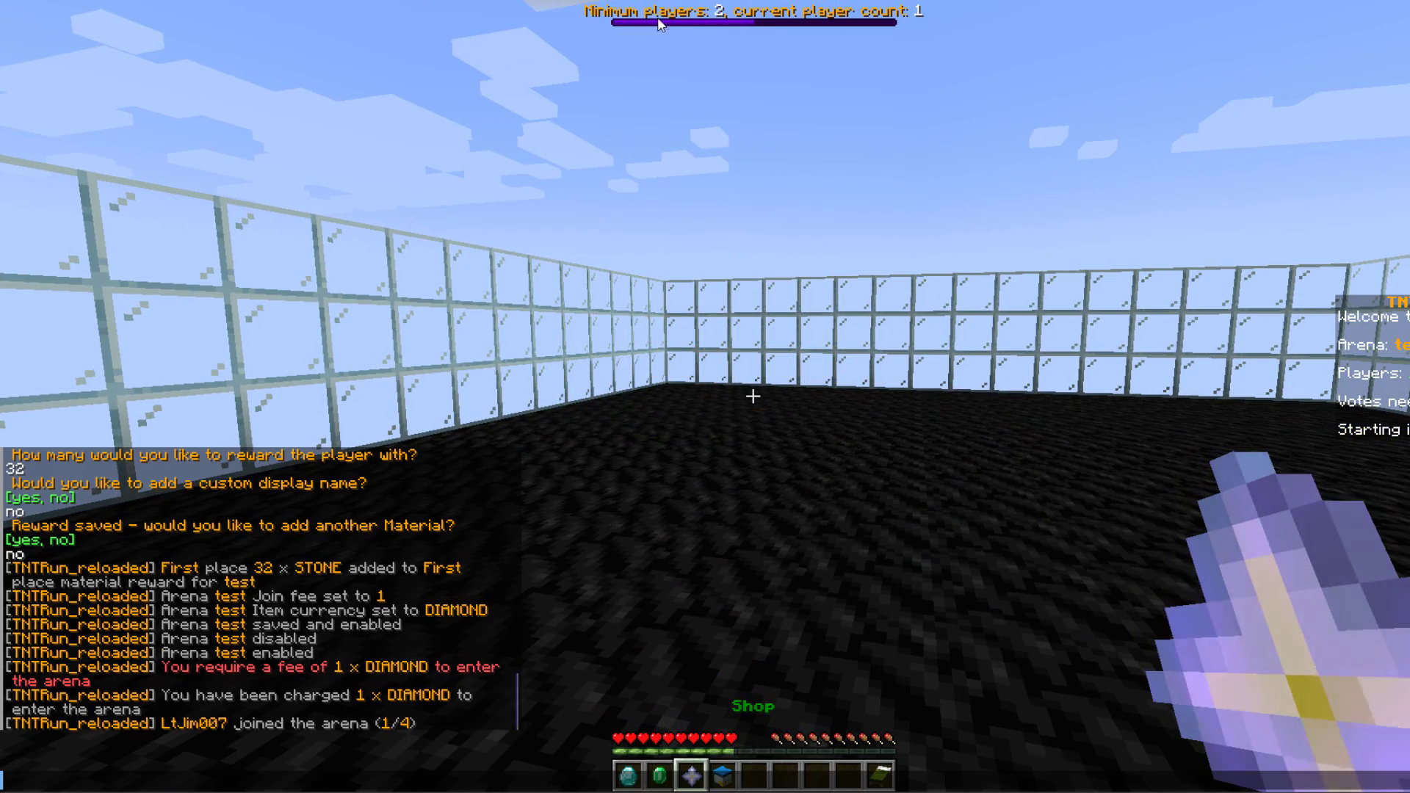
key(Escape)
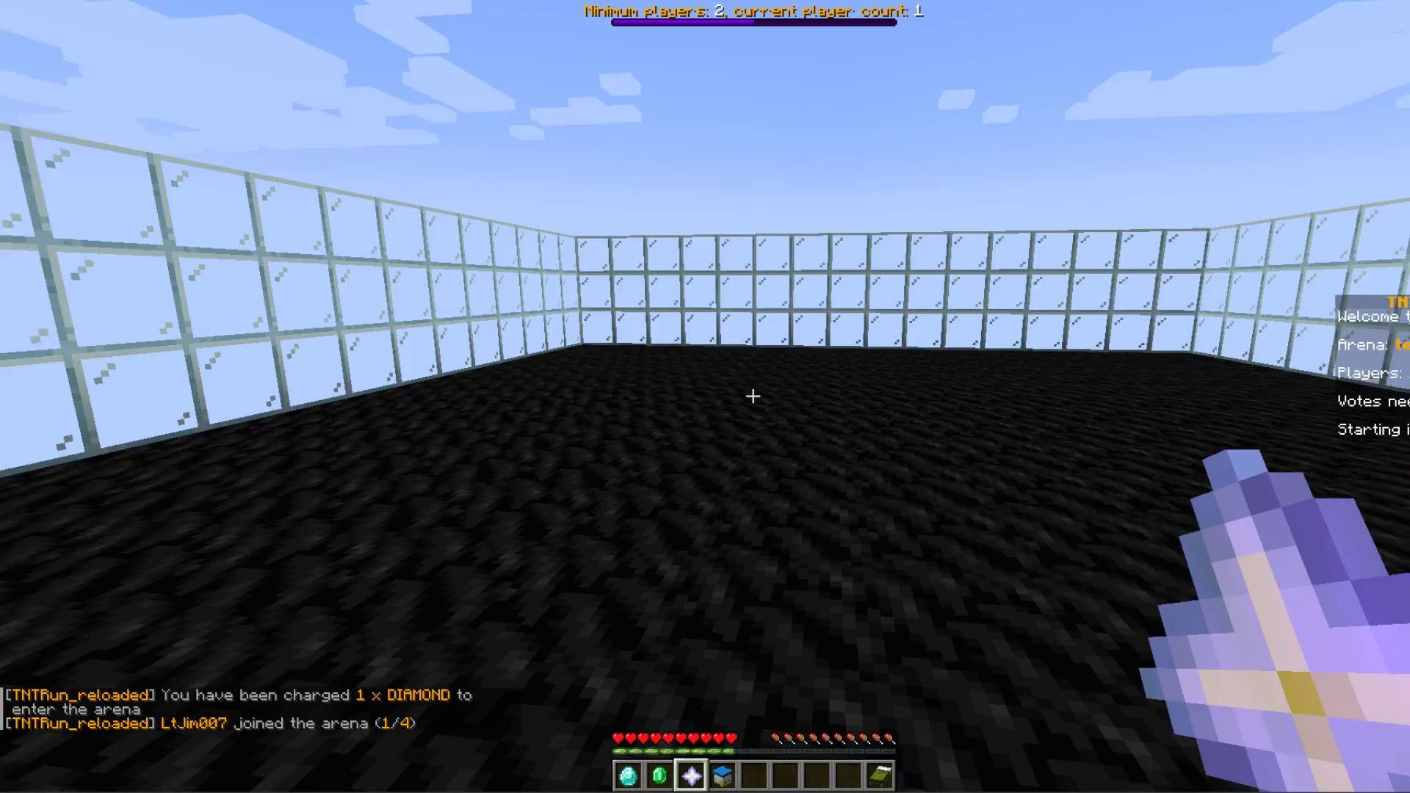
Use the Vote item to vote to force-start the game.
key(2)
key(1)
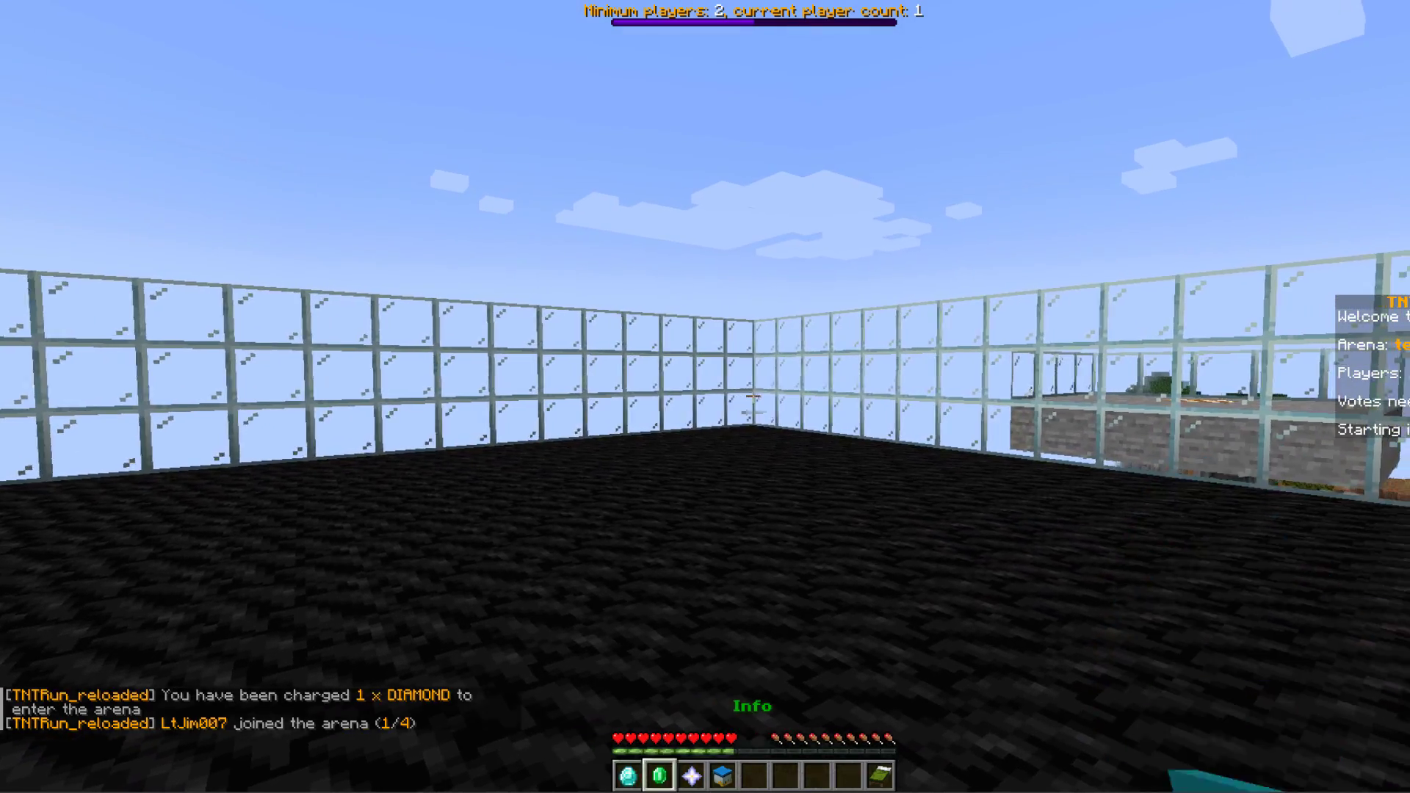
right_click(753, 396)
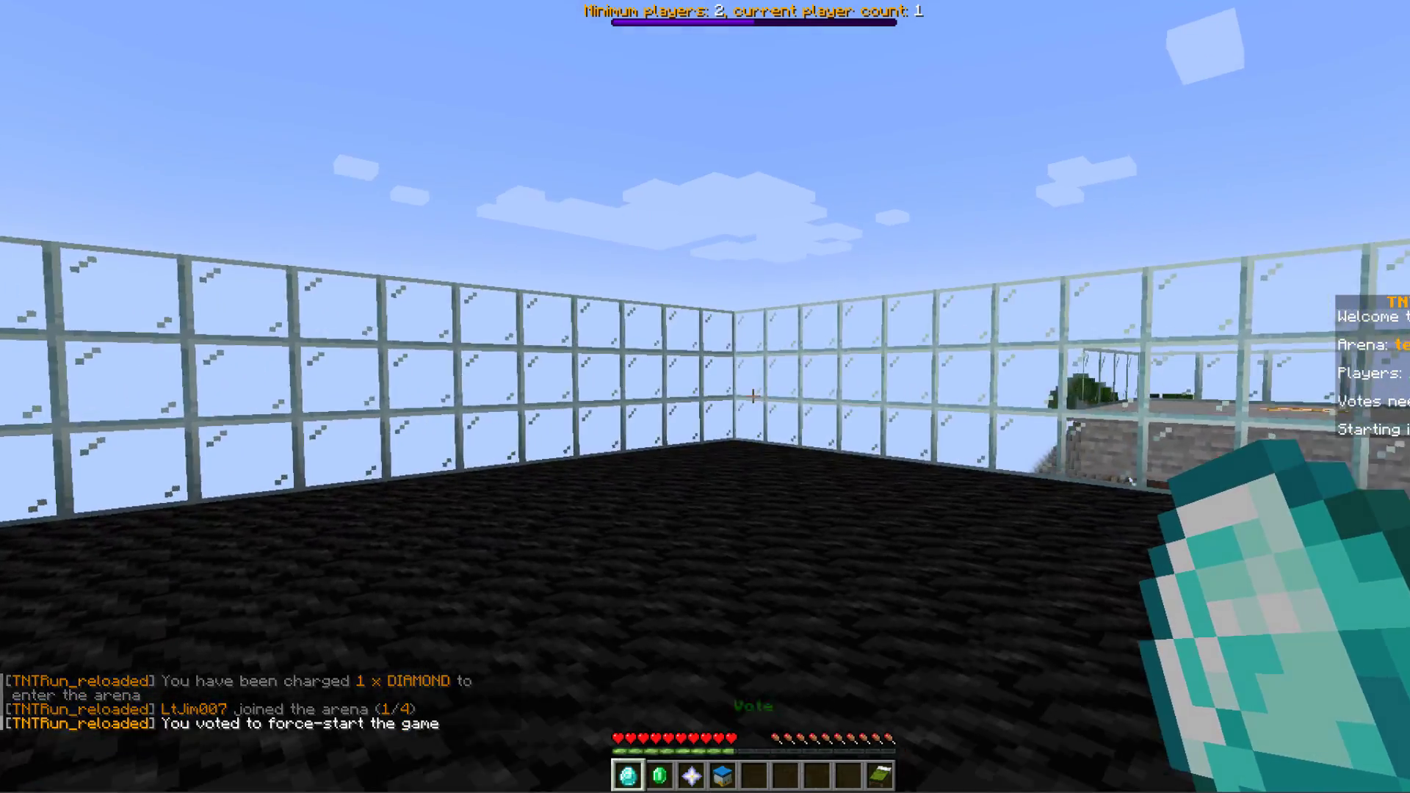
Use the Info item to show the plugin information and website link in chat.
key(2)
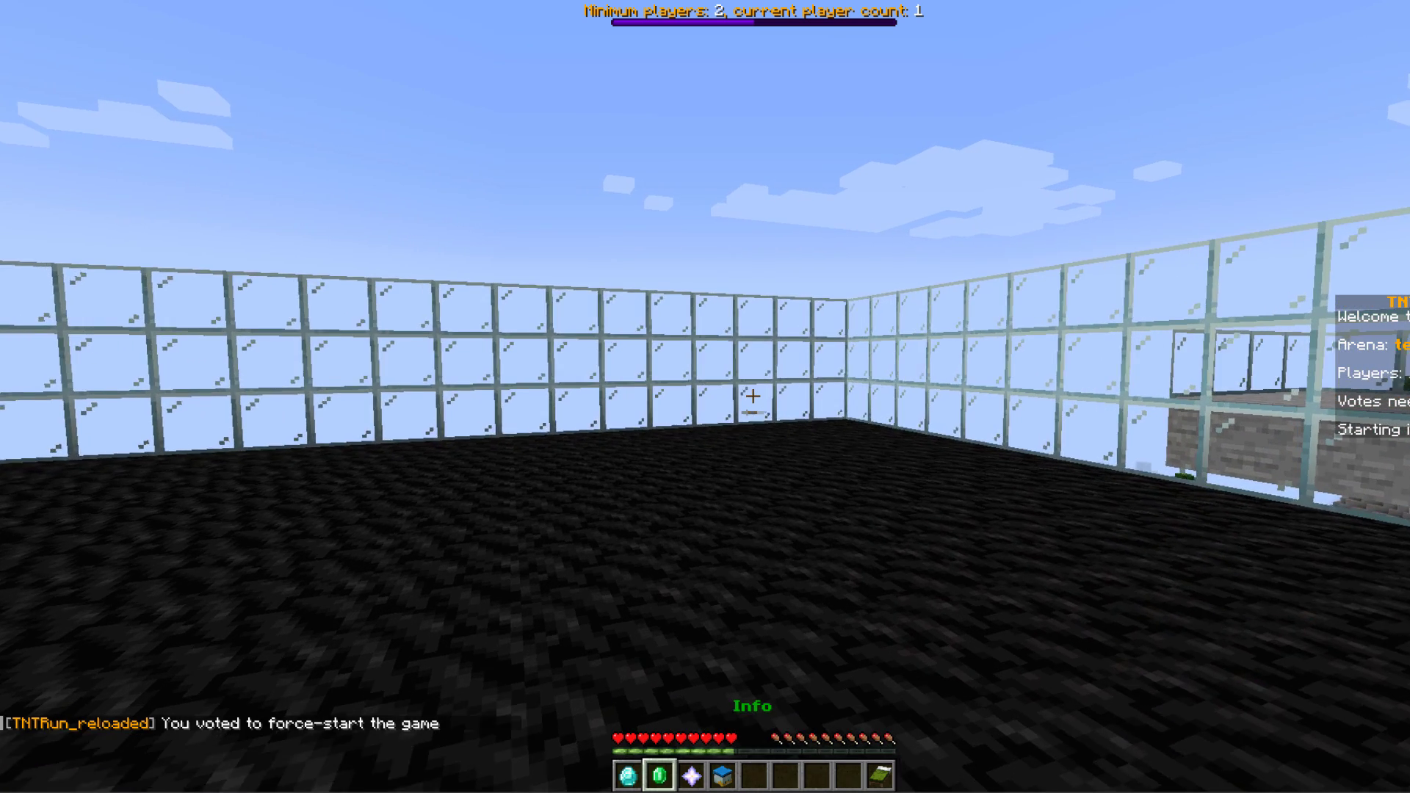
right_click(752, 396)
key(t)
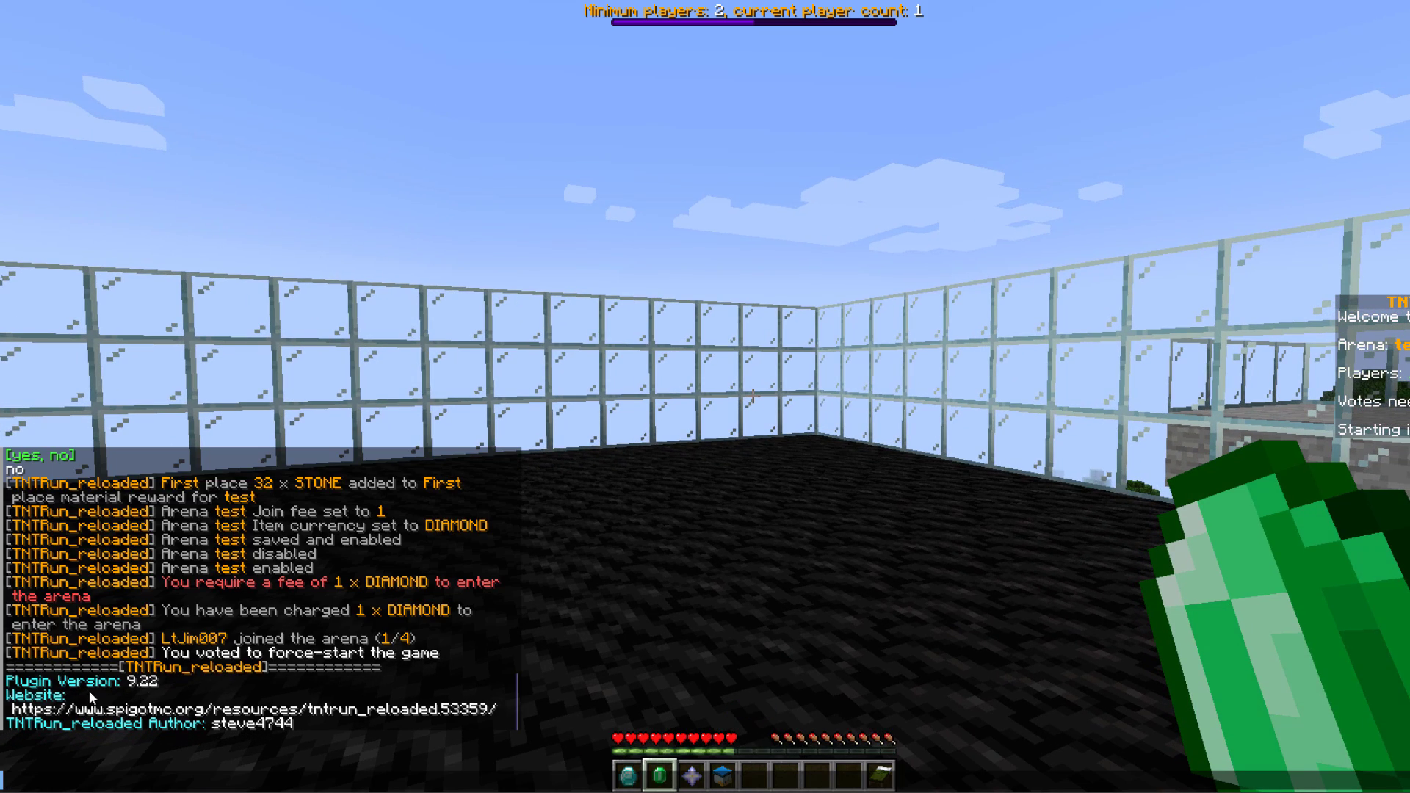
click(253, 710)
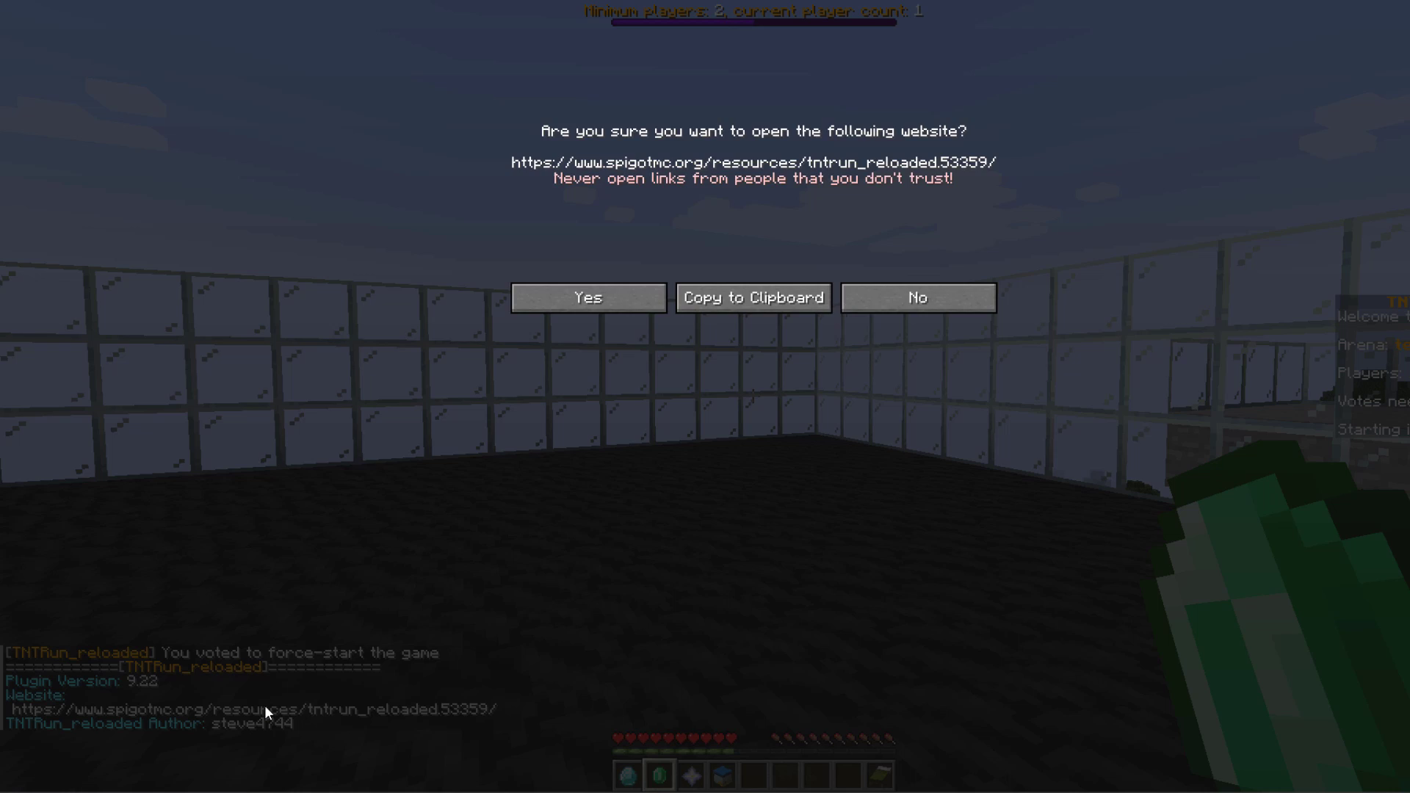
key(Escape)
key(Escape)
Buy 20 Snowballs for 50 coins from the TNTRun shop.
key(3)
right_click(753, 397)
mouse_move(874, 363)
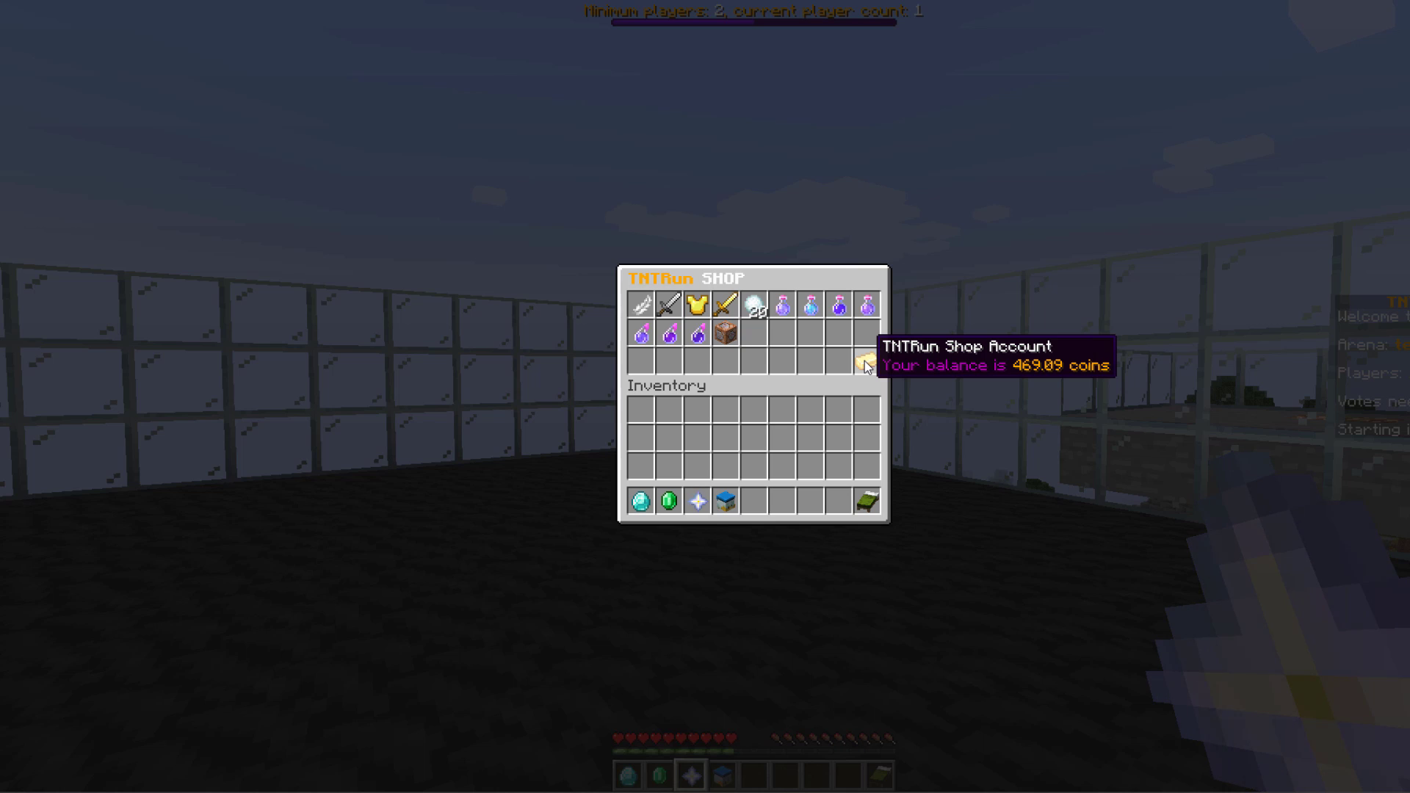
key(Escape)
Use the Stats item to show the player's zero-game TNTRun stats in chat.
scroll(753, 396, down, 1)
right_click(753, 396)
key(t)
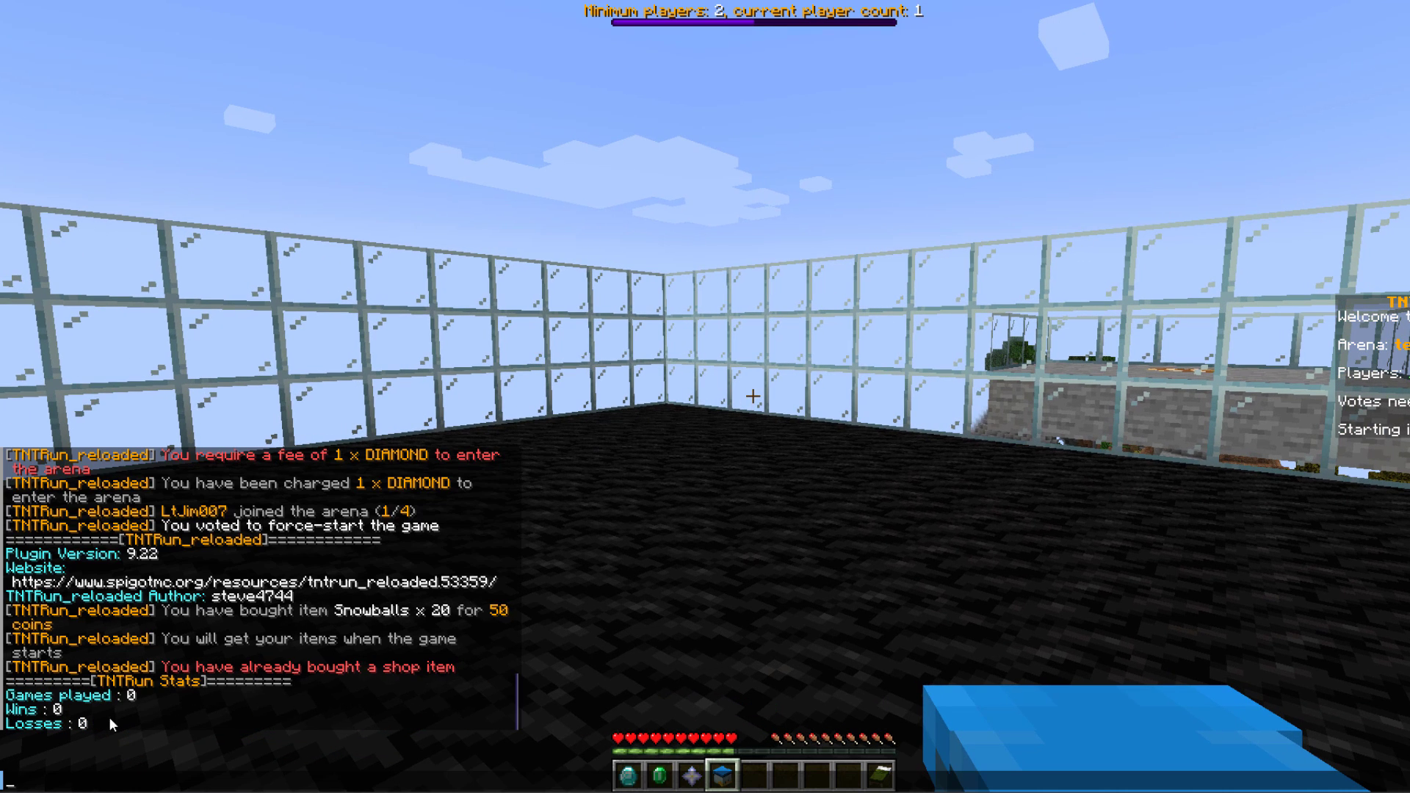
key(Escape)
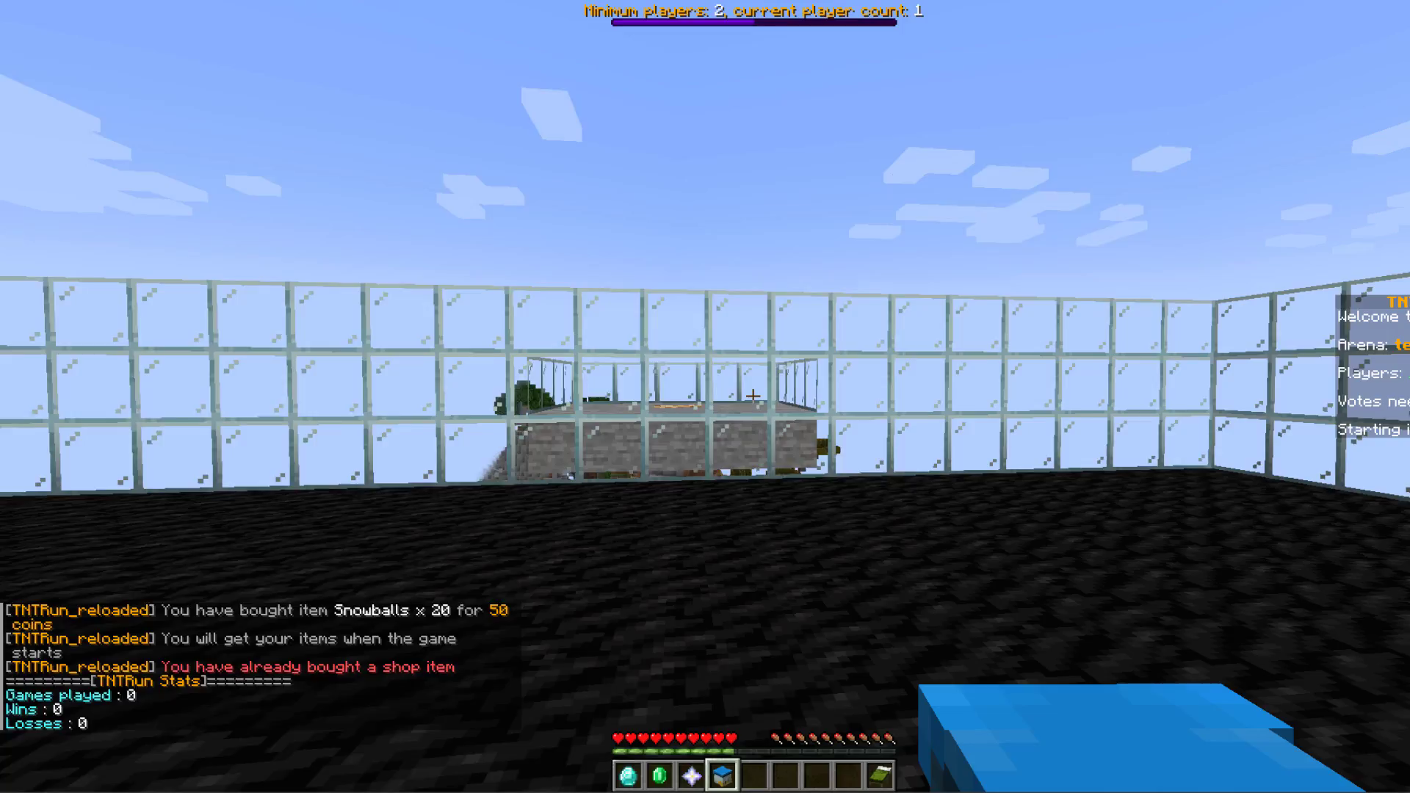
Win the round, then check the 2 diamond and 32 stone rewards in the hotbar and inventory.
key(Escape)
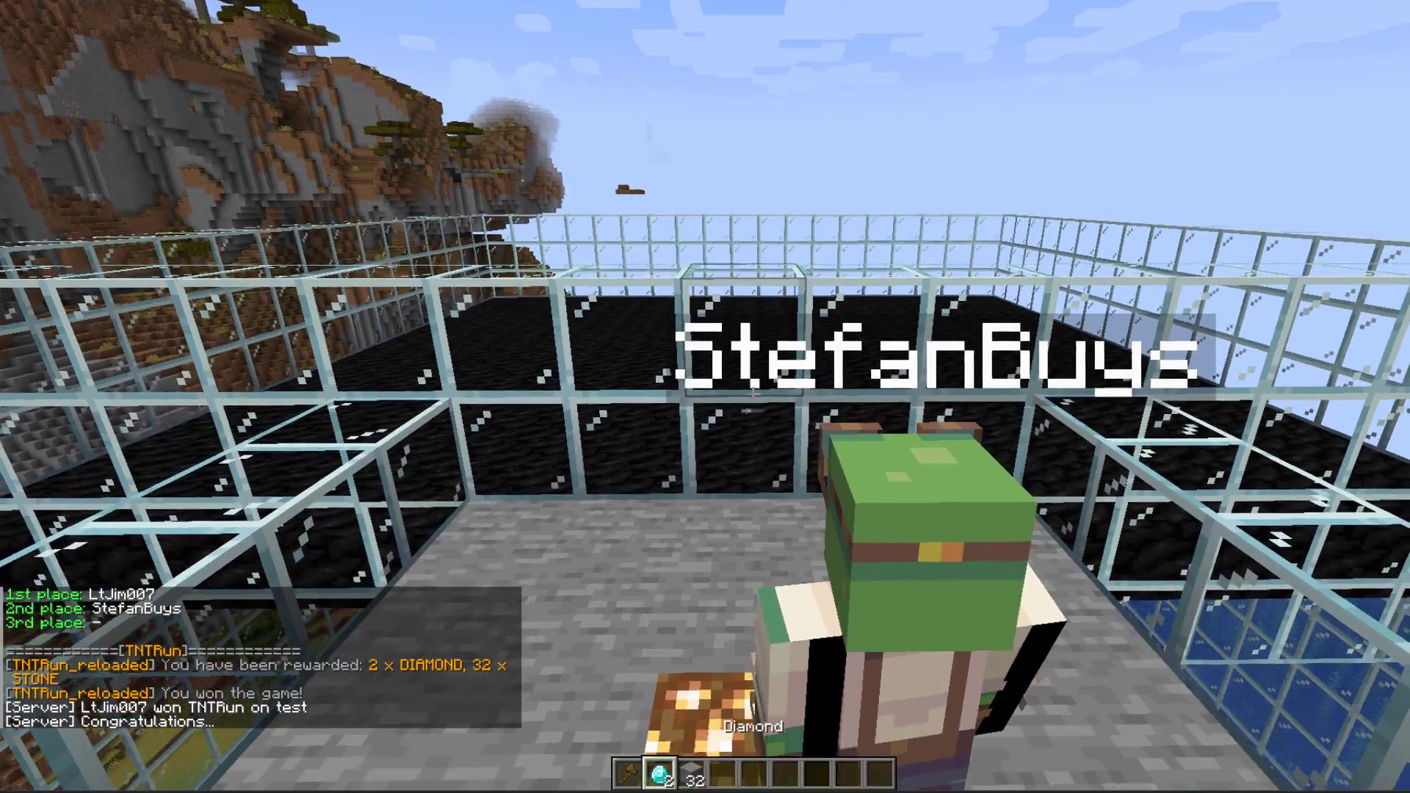
key(2)
key(w)
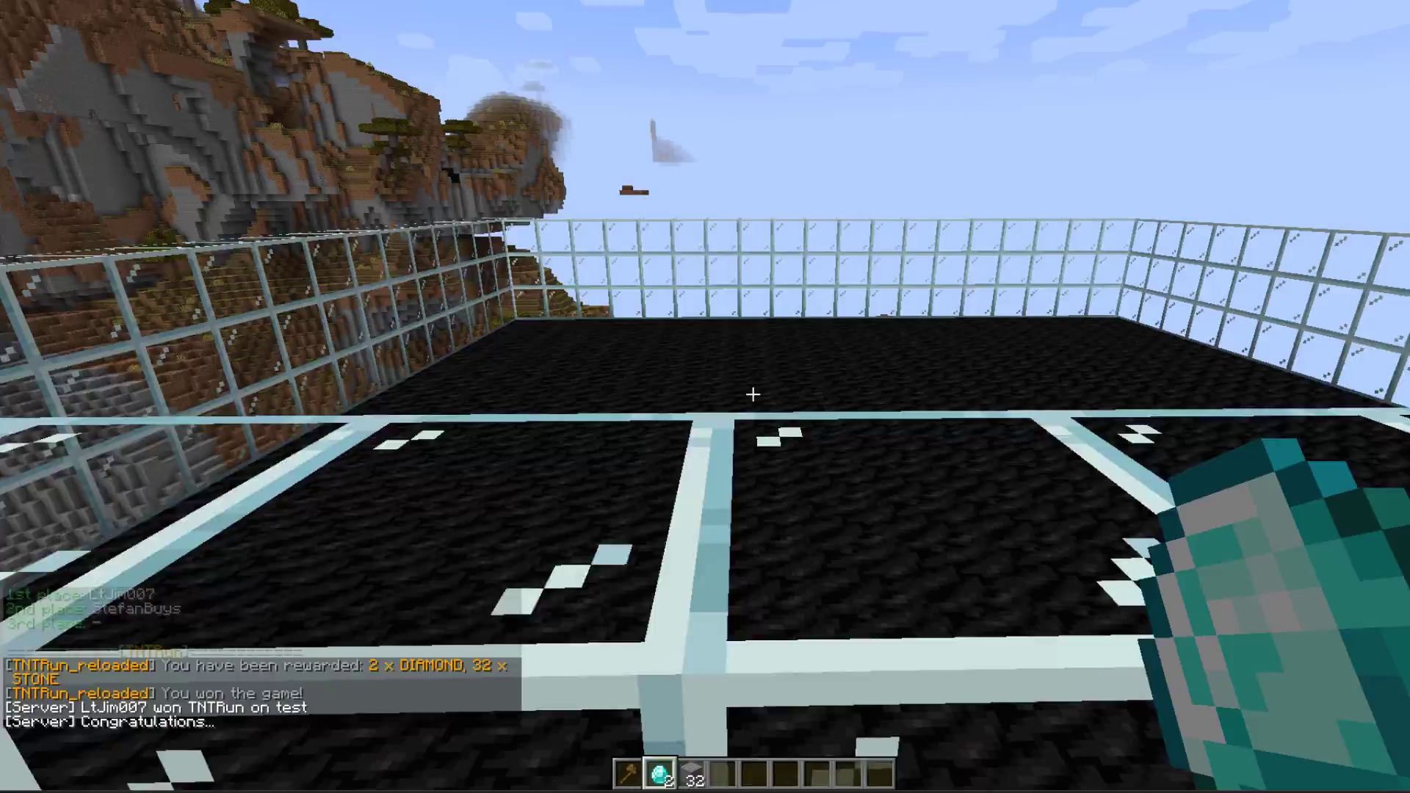
key(3)
key(e)
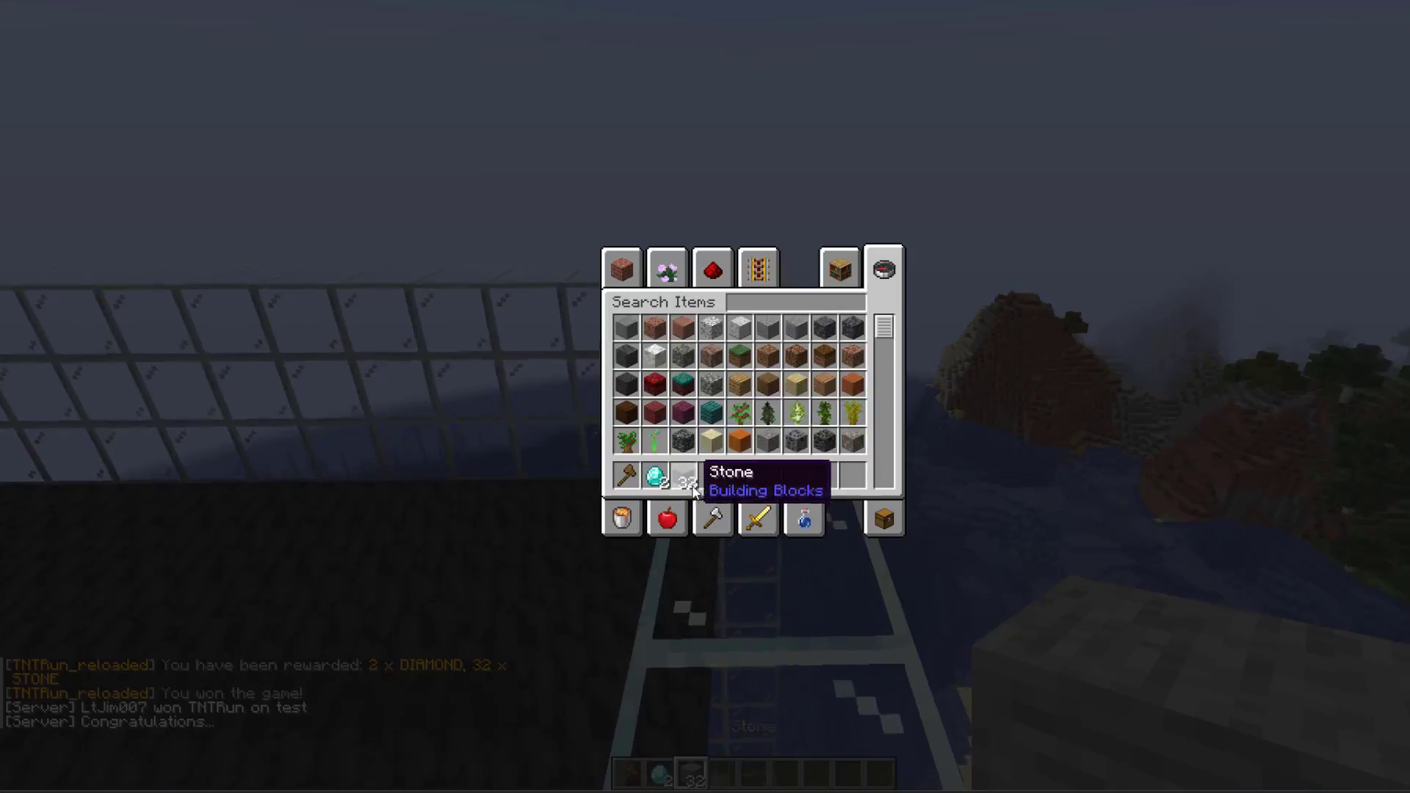
Fly down past the layered floors and around the outside of the glass arena tower.
key(shift)
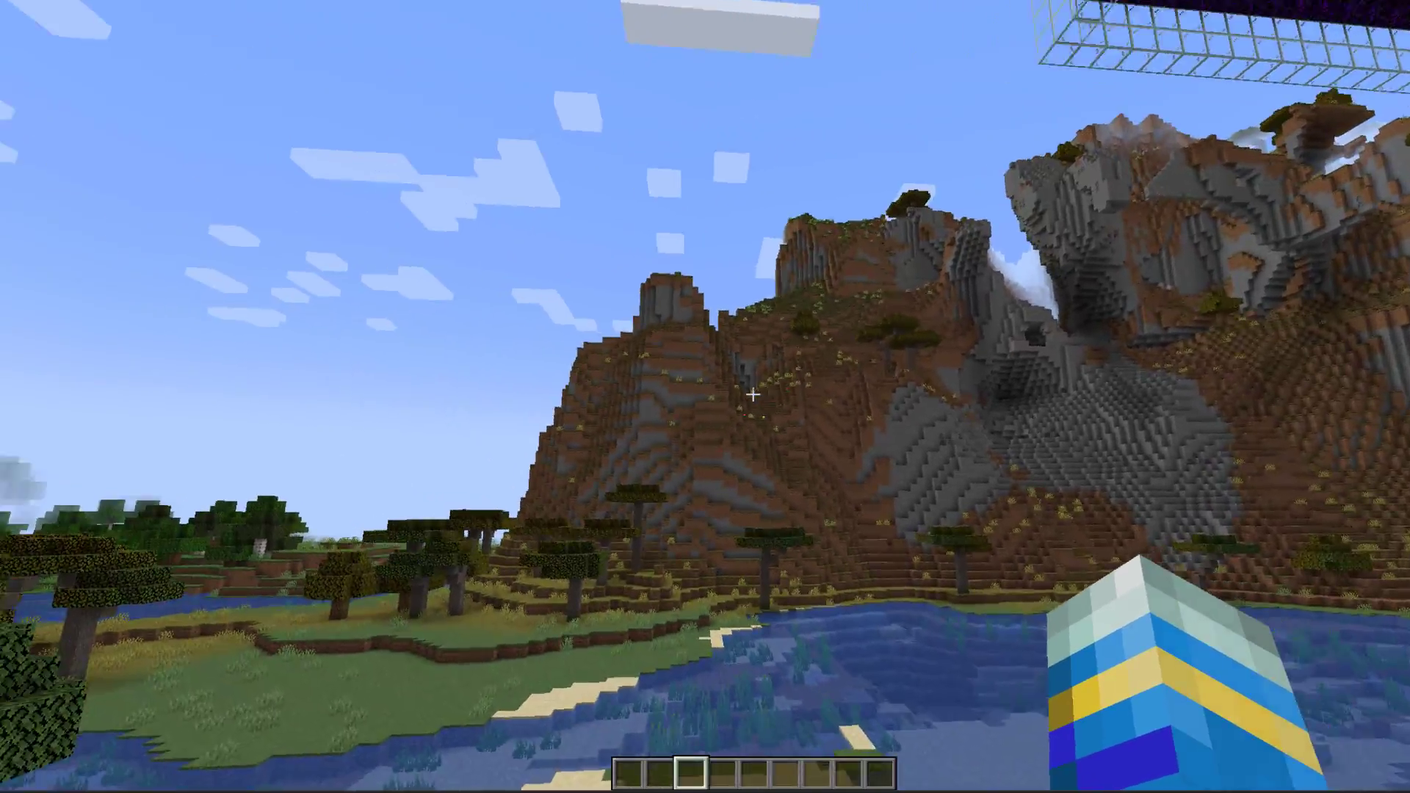
key(w)
key(space)
key(space)
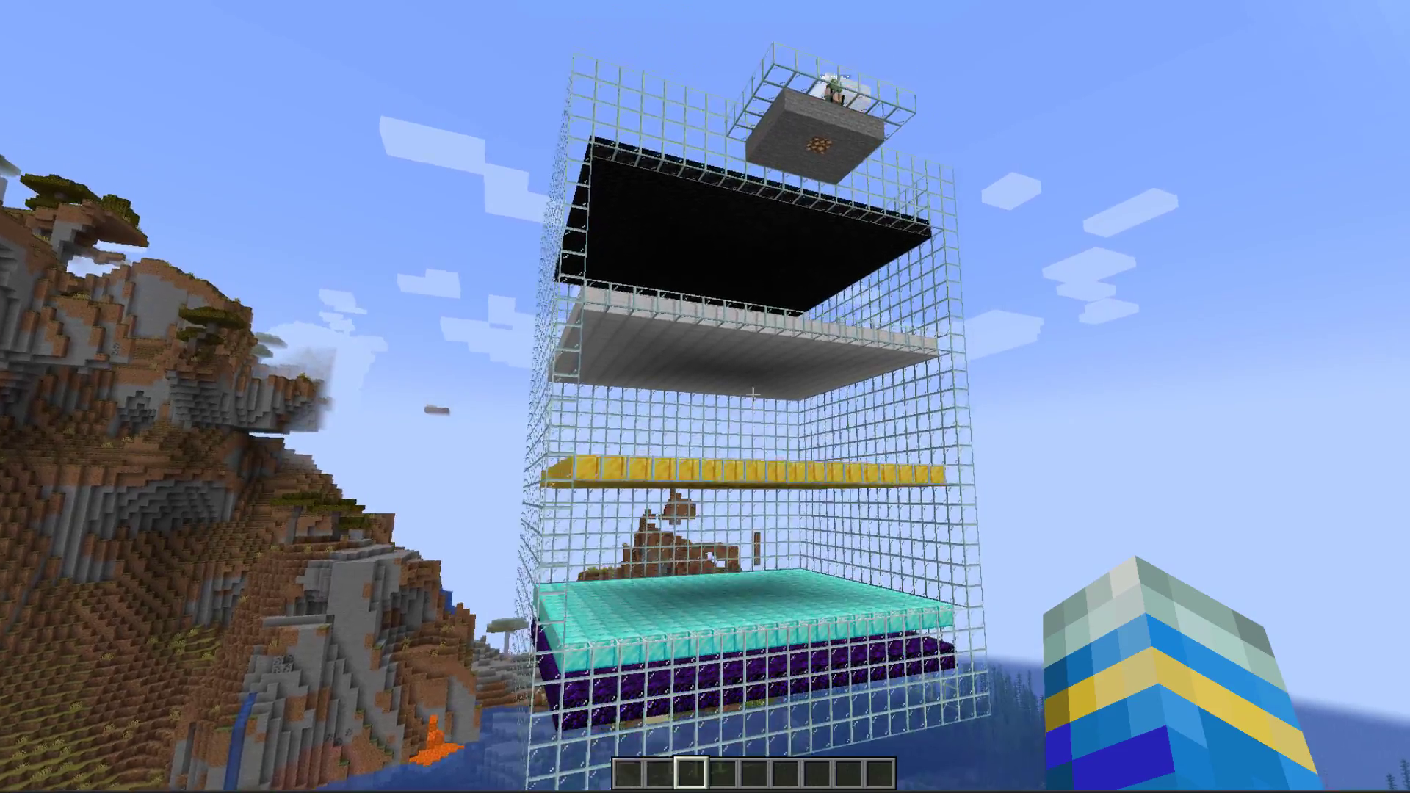
key(w)
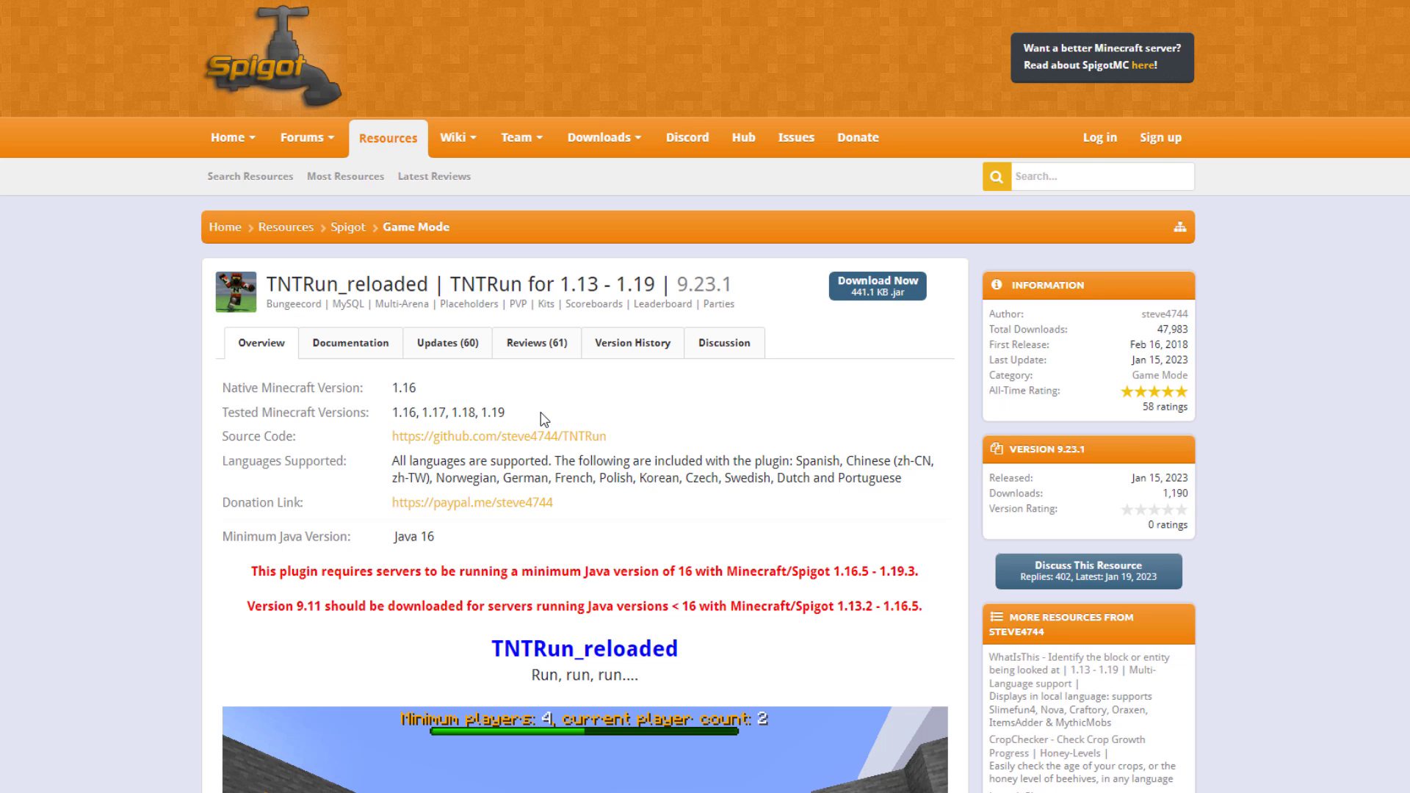
scroll(543, 419, down, 5)
scroll(443, 228, down, 9)
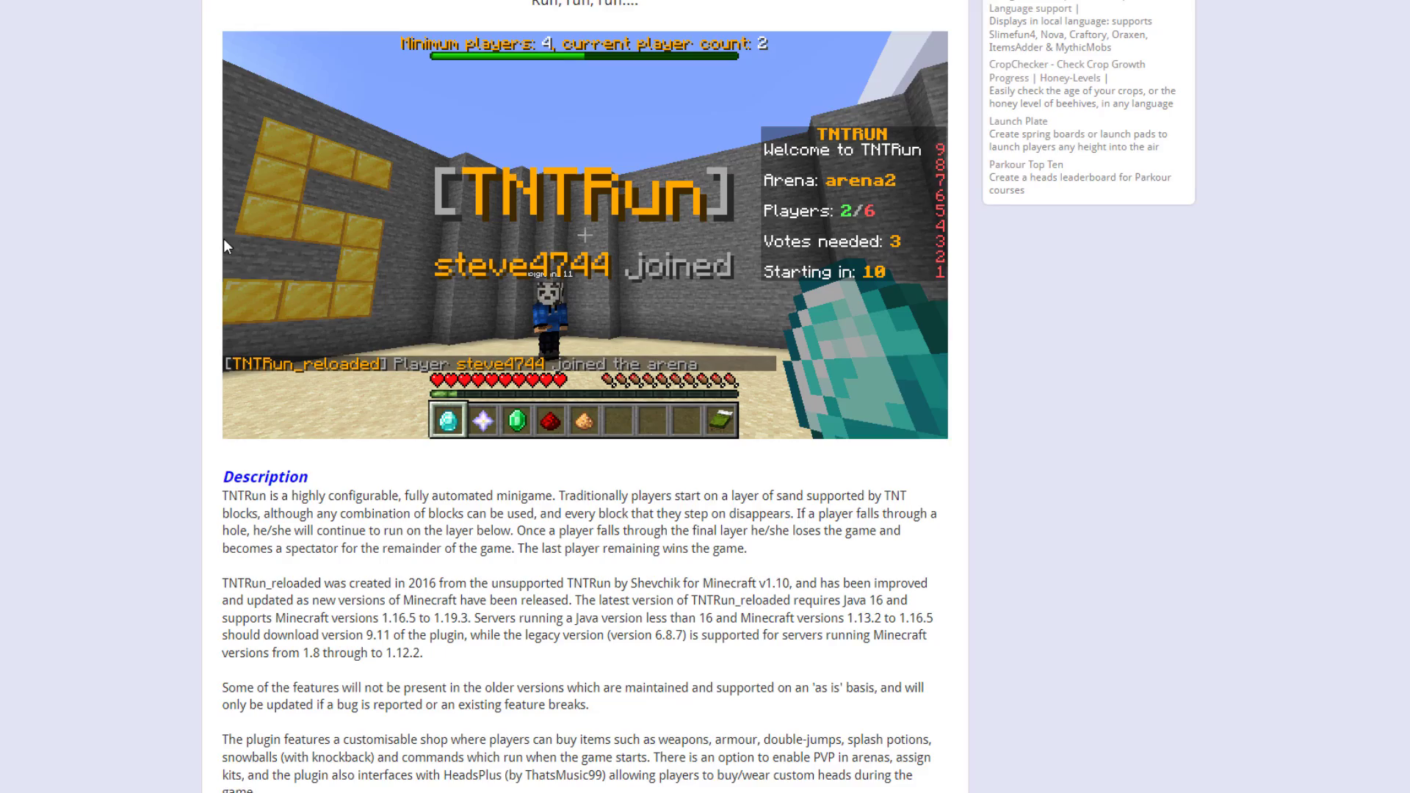
scroll(174, 252, down, 20)
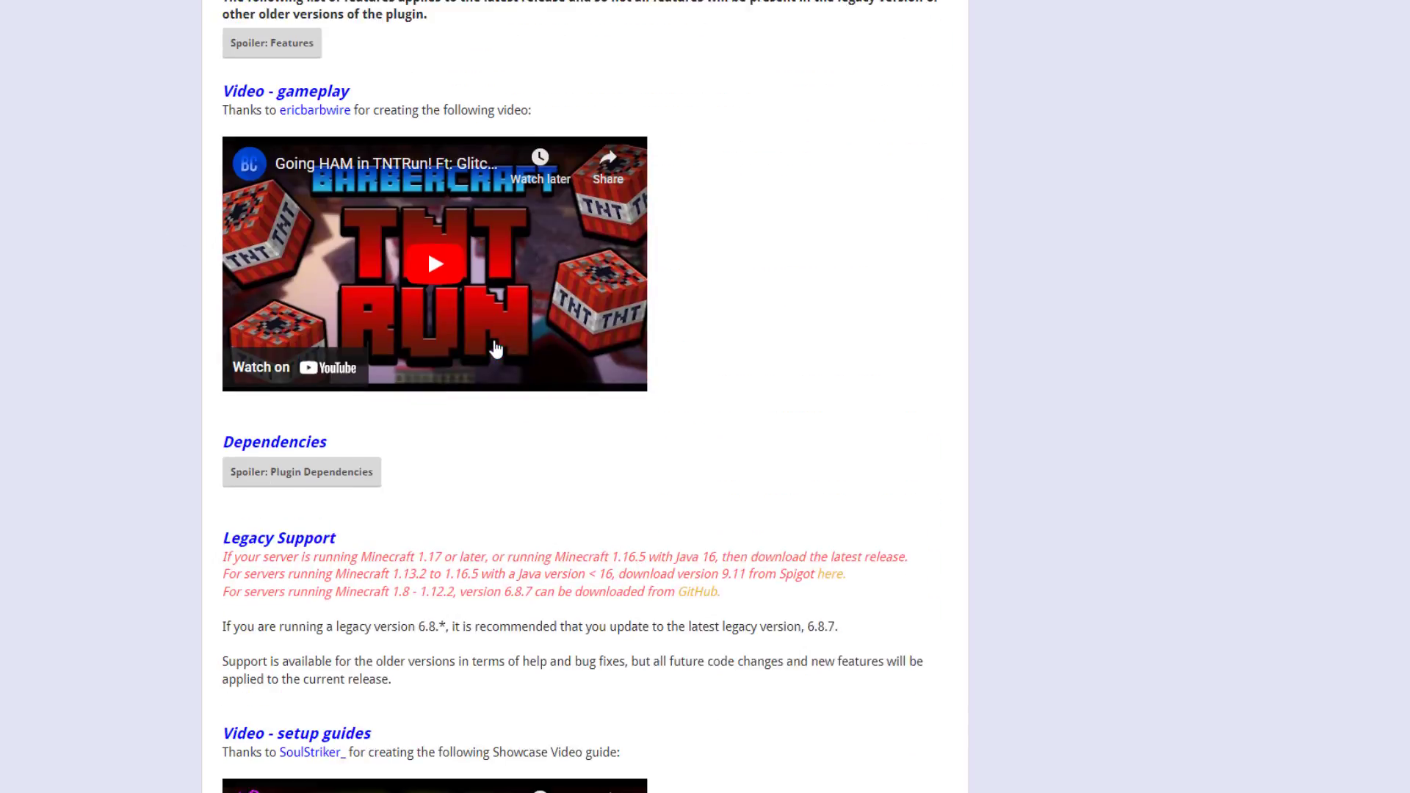
scroll(484, 355, down, 20)
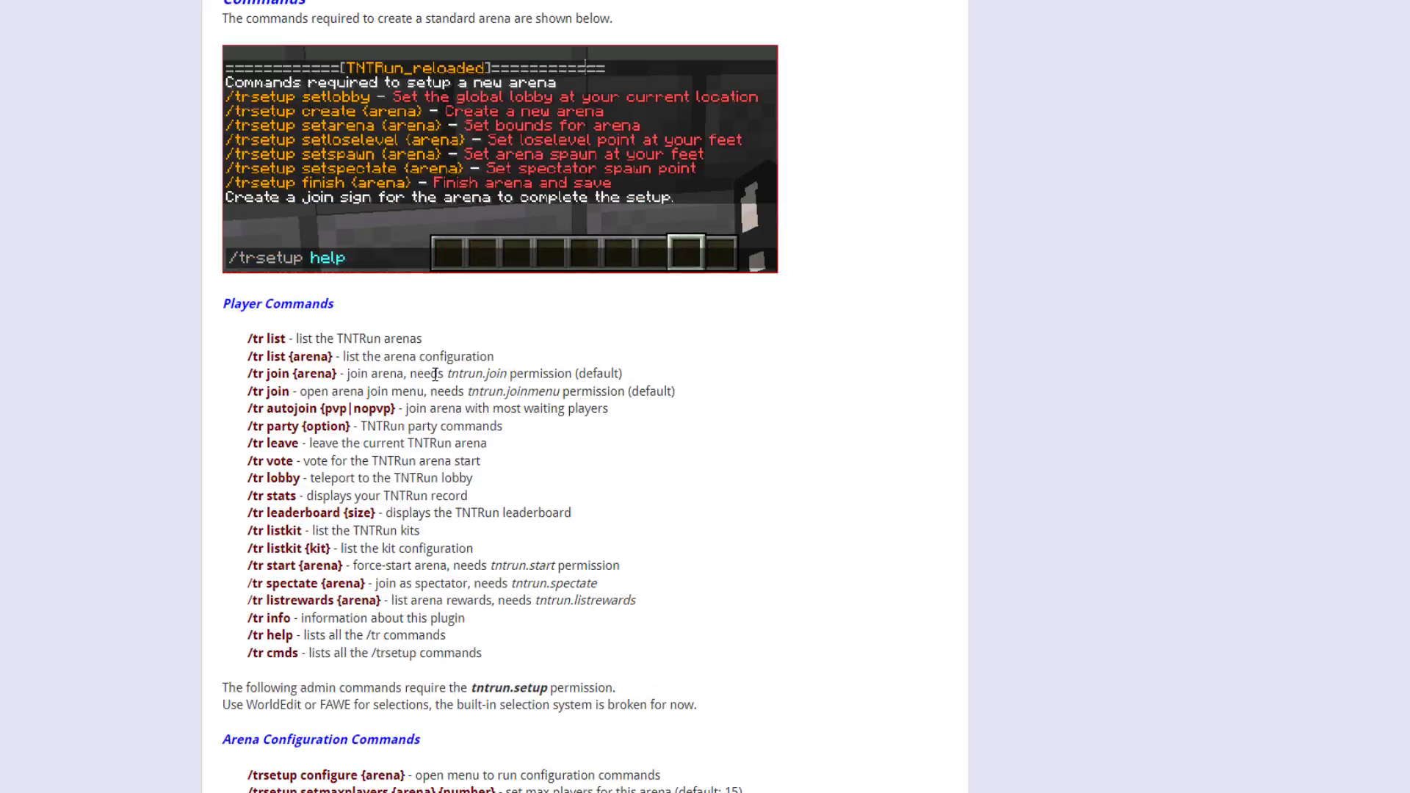
scroll(375, 376, down, 9)
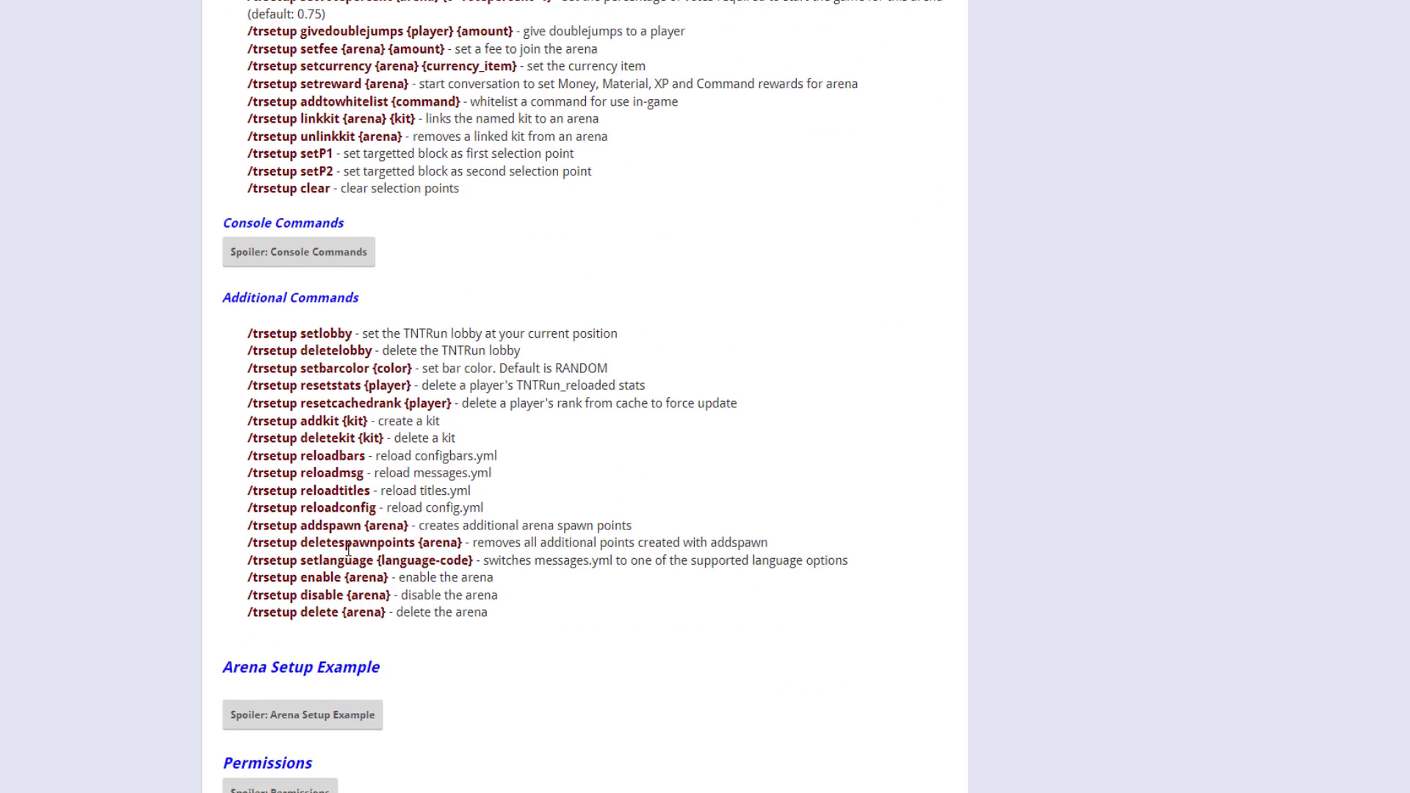
scroll(338, 630, down, 4)
scroll(373, 574, down, 1)
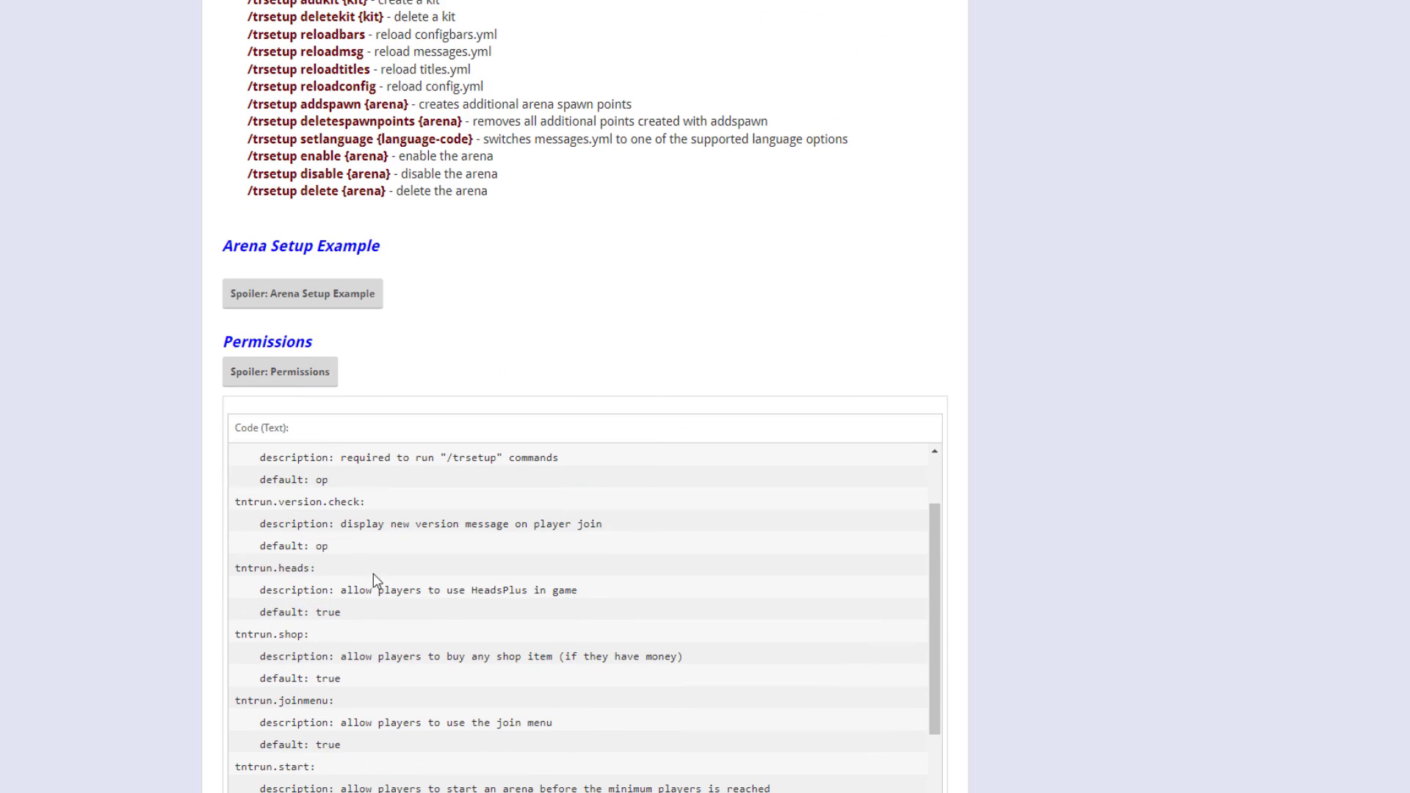
scroll(783, 638, up, 4)
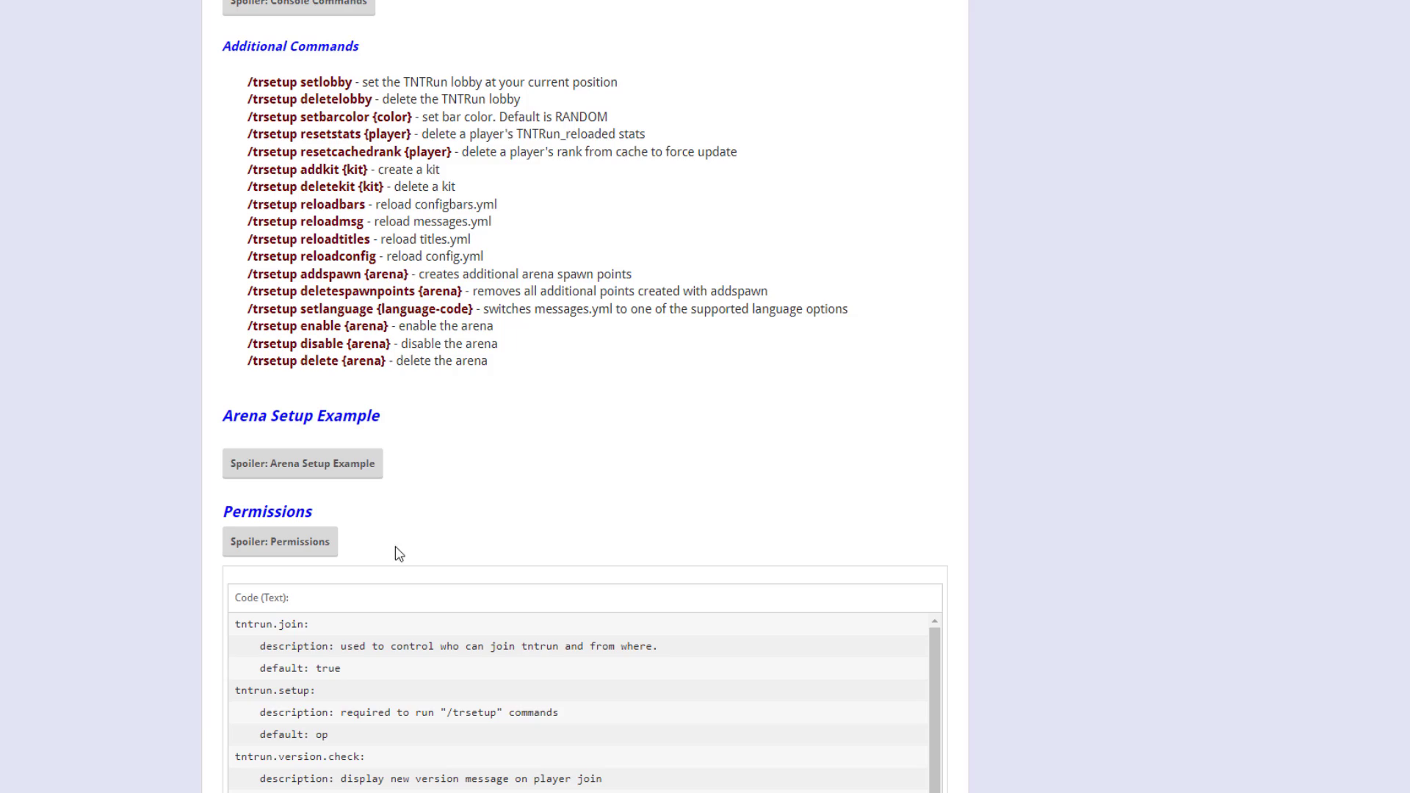
scroll(1101, 647, up, 20)
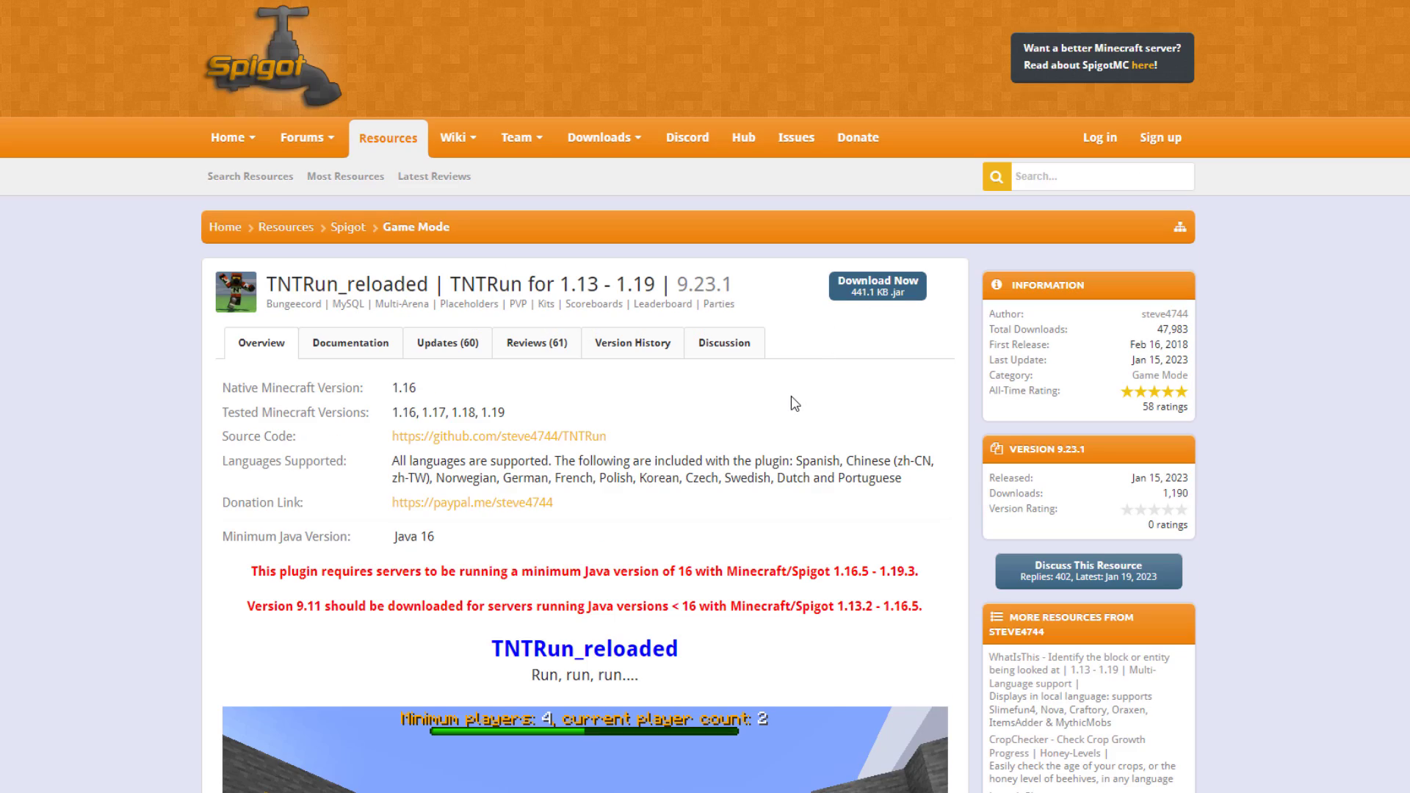
scroll(794, 403, down, 5)
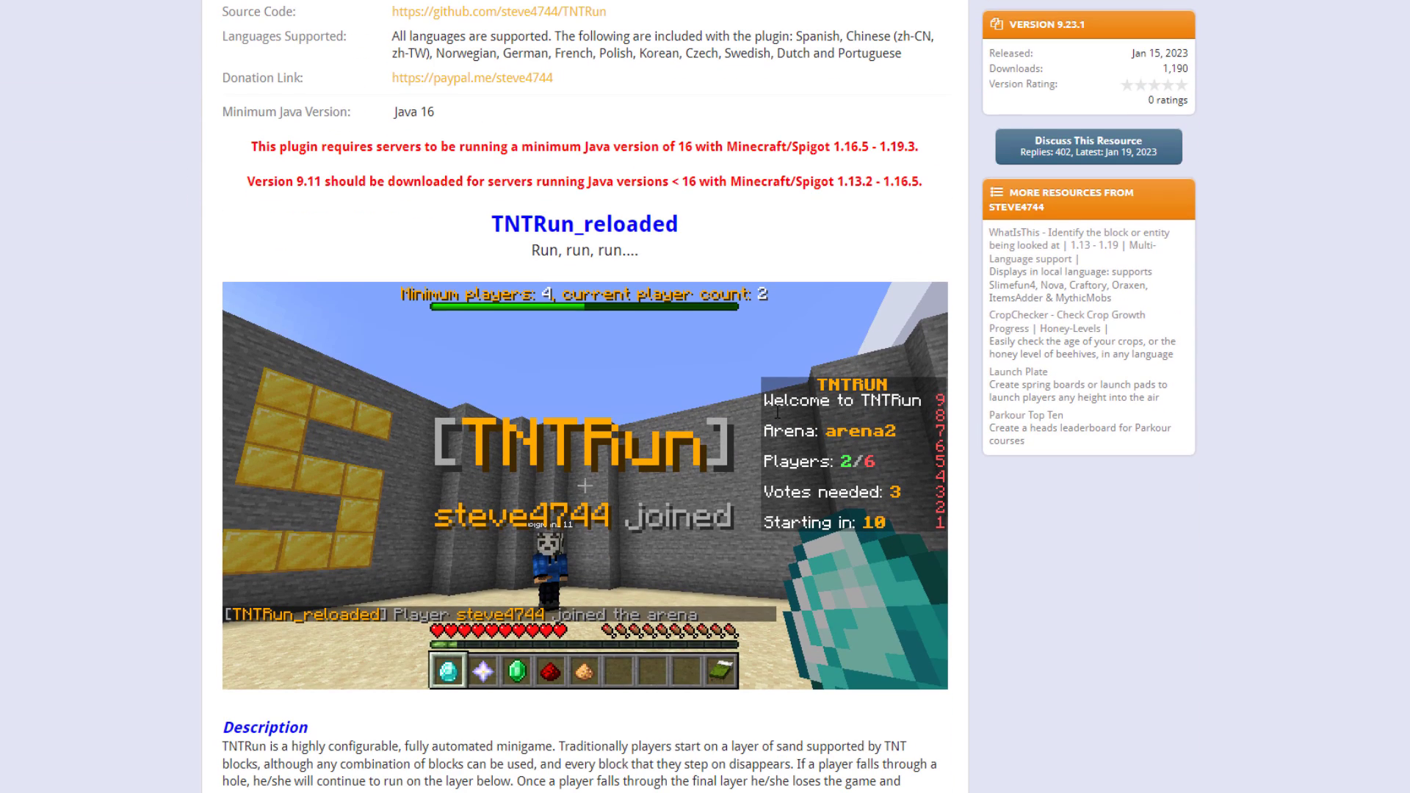
scroll(778, 413, up, 5)
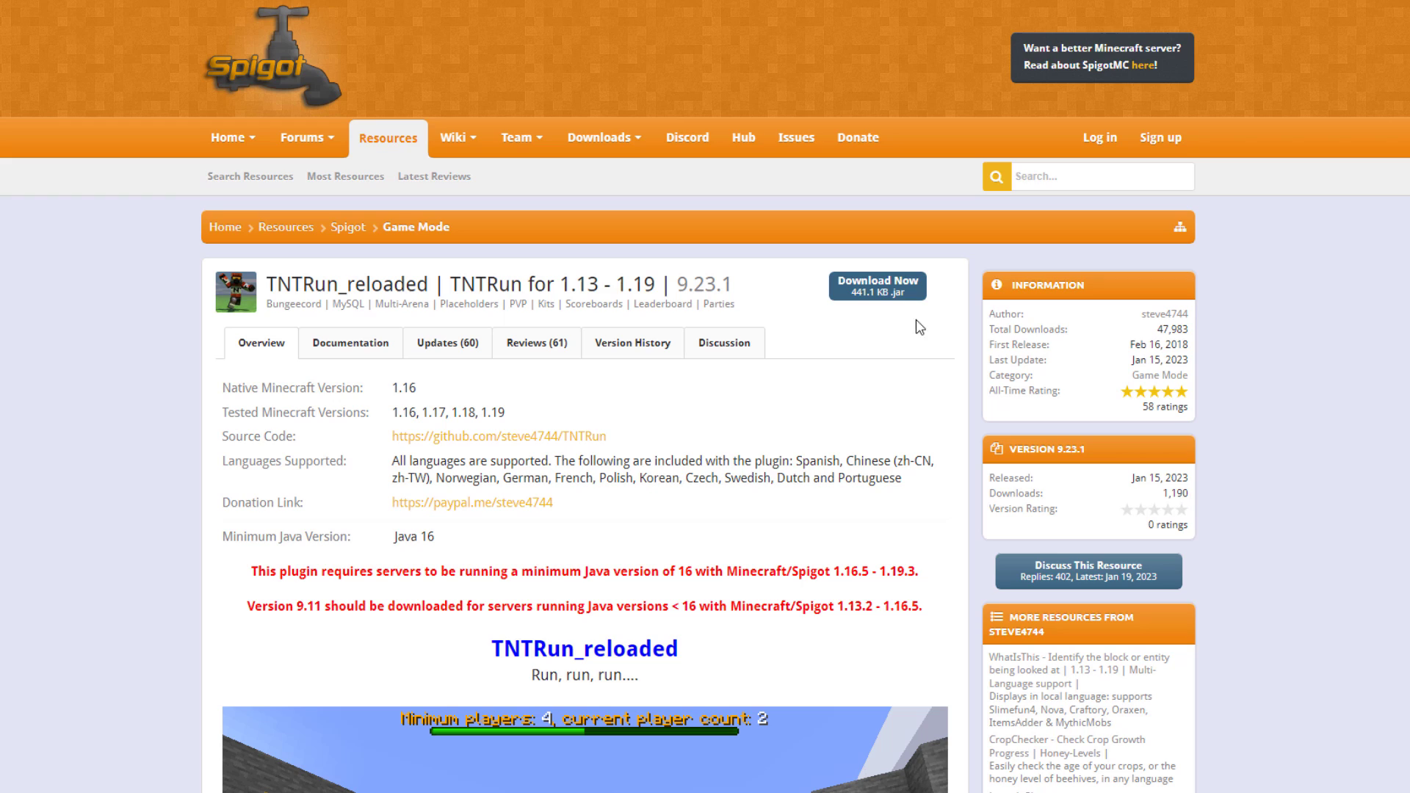